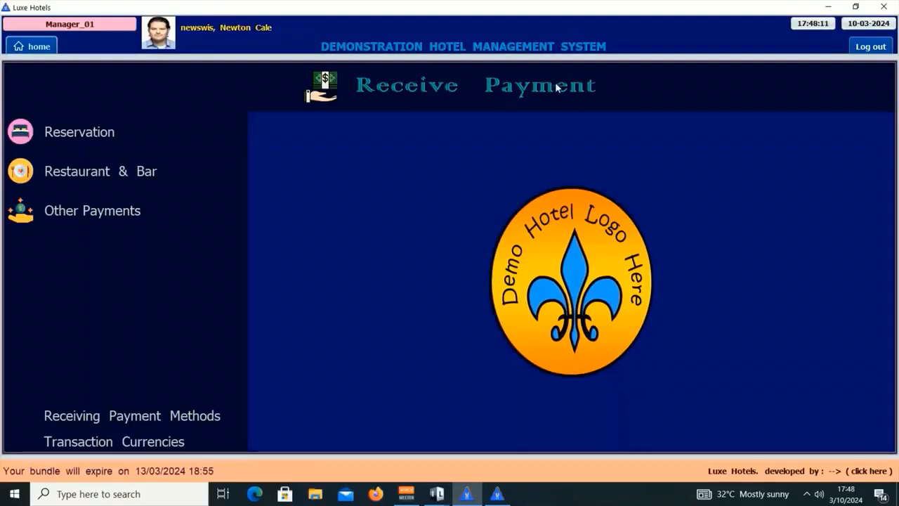
Browse the reservation debtors, unsettled restaurant and bar sales, and other payments screens.
left_click(146, 140)
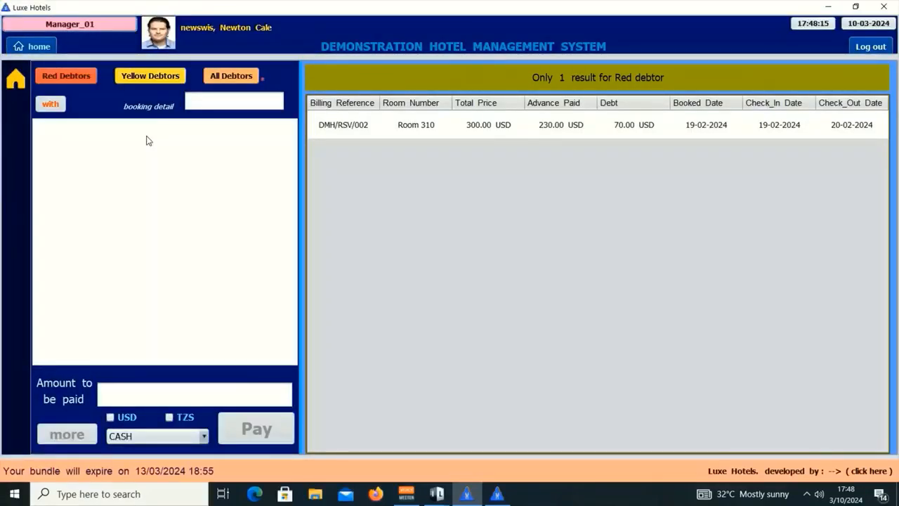
left_click(17, 80)
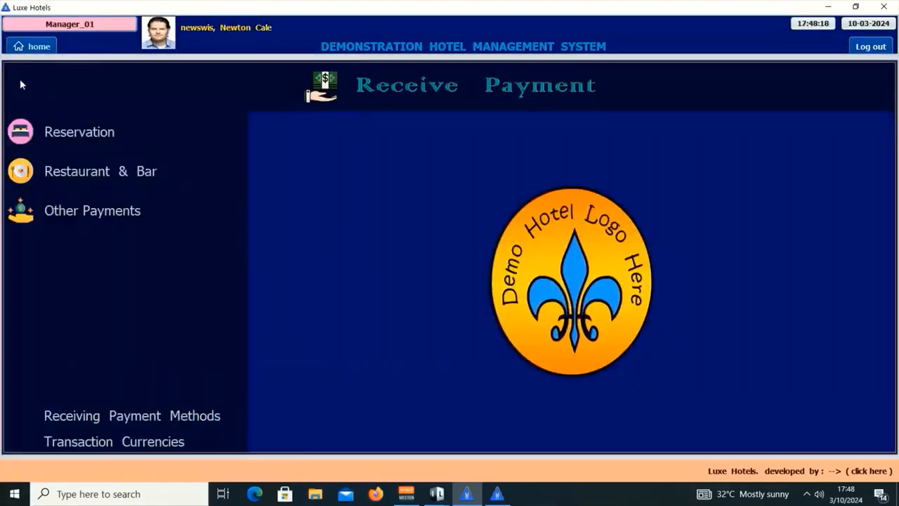
left_click(131, 170)
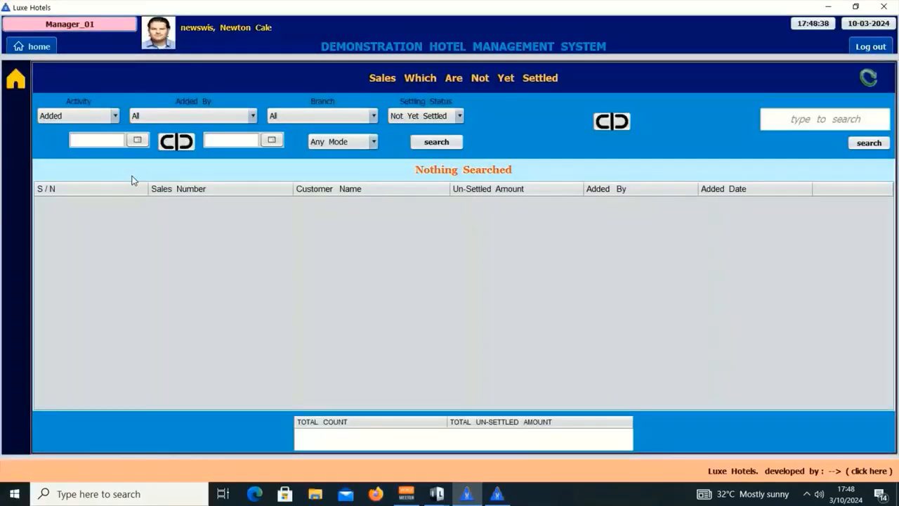
left_click(22, 81)
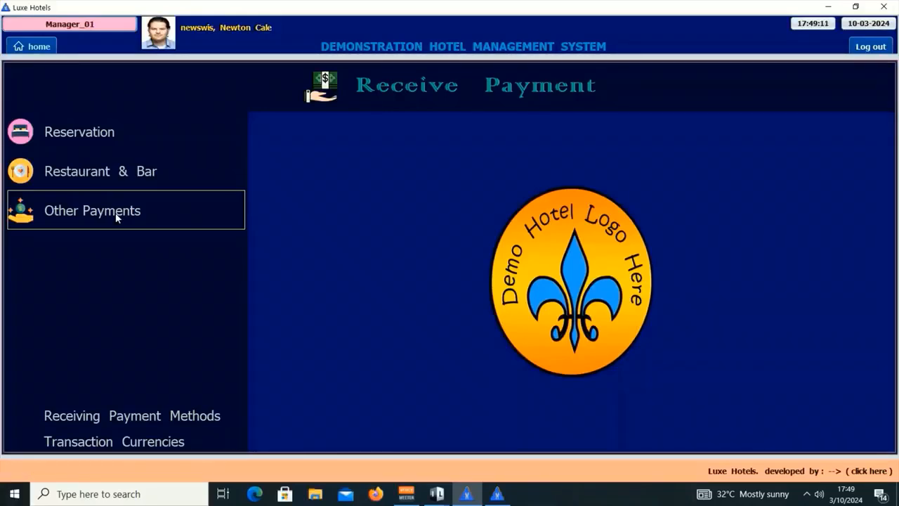
left_click(118, 217)
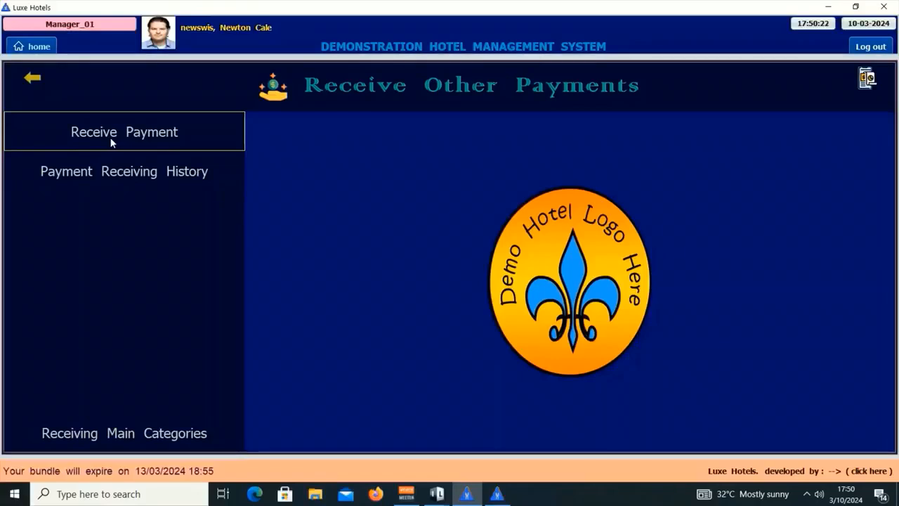
left_click(111, 133)
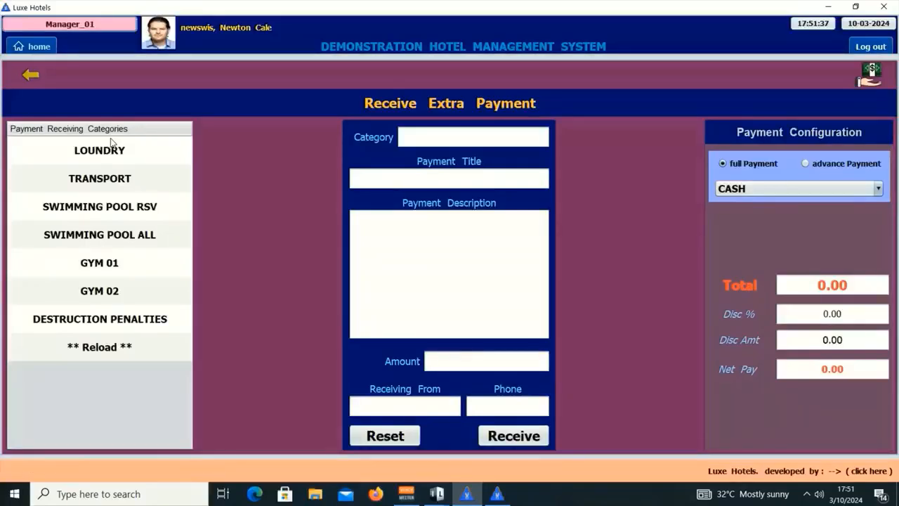
left_click(40, 88)
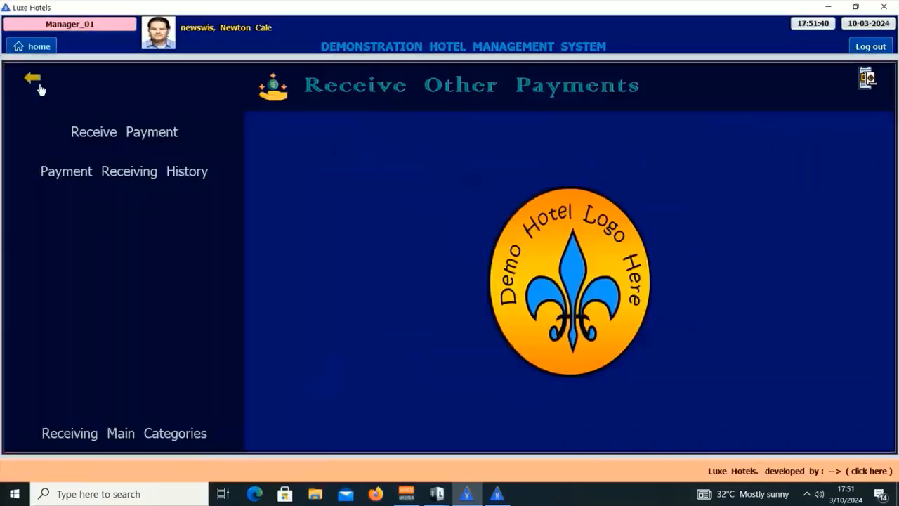
Open laundry payment DMH/RTP/001 from the extra payment history and start its final PAYPAL payment.
left_click(130, 173)
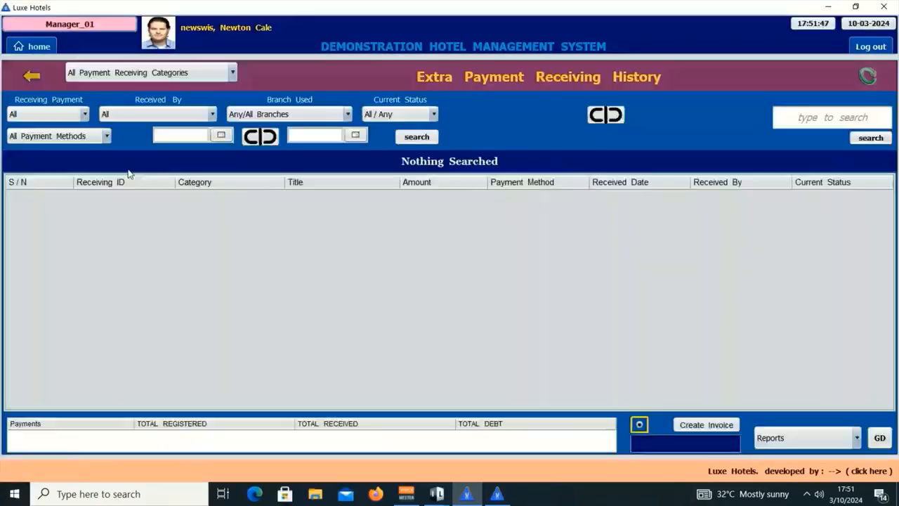
left_click(833, 117)
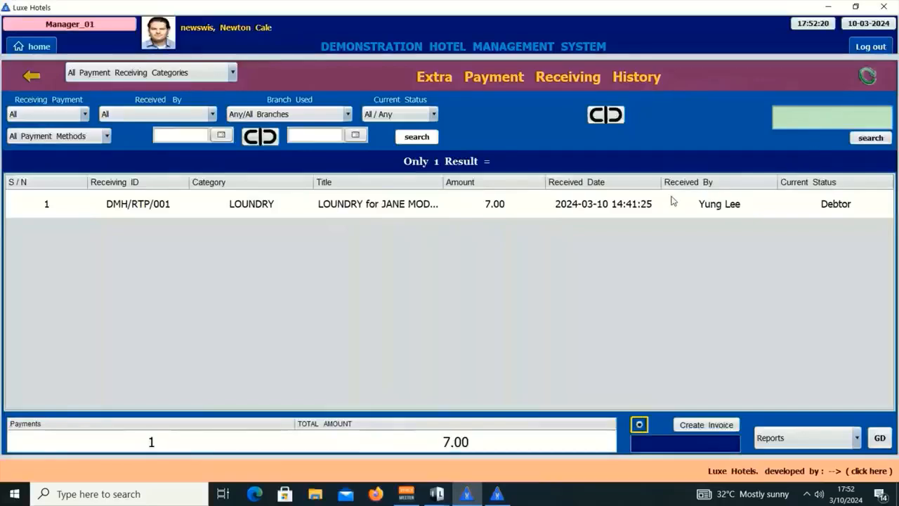
double_click(613, 209)
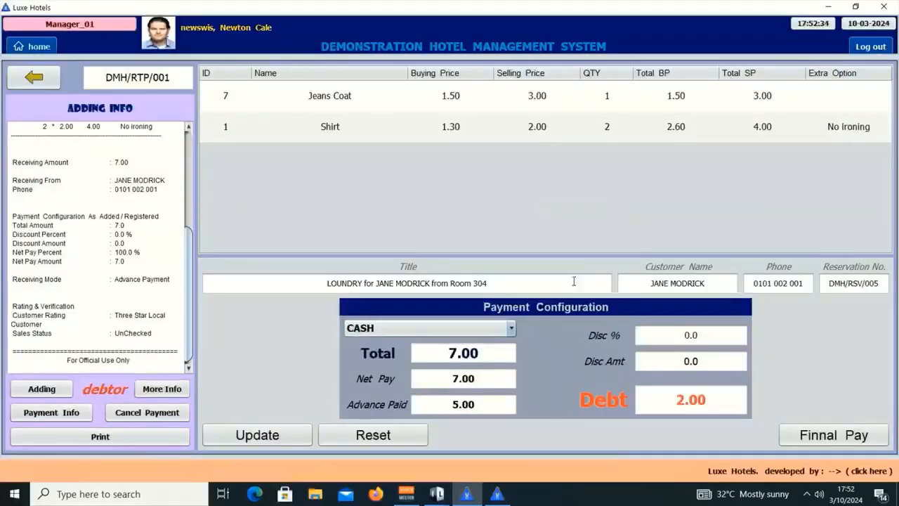
left_click(496, 330)
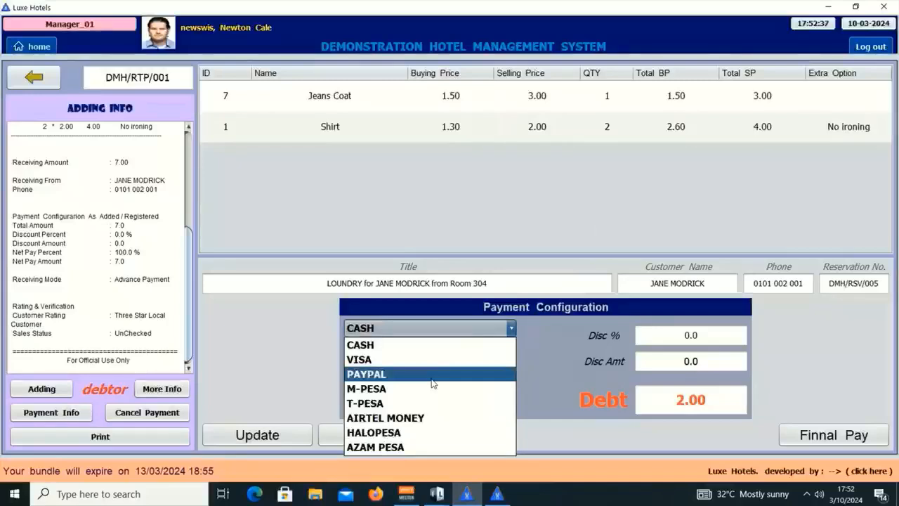
left_click(458, 374)
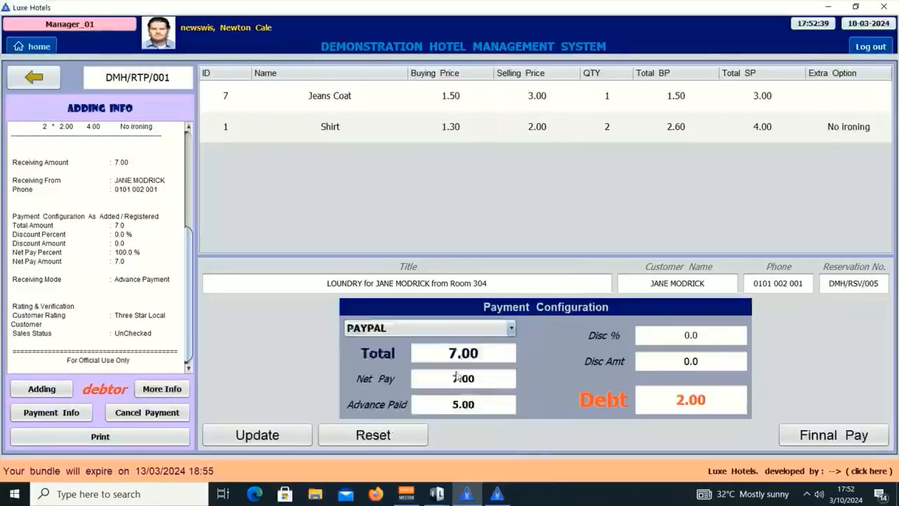
left_click(870, 436)
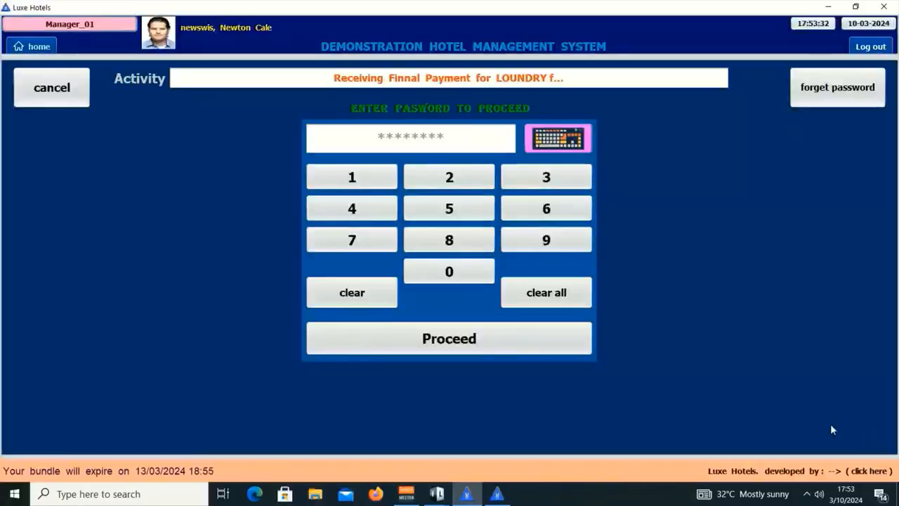
Cancel the password prompt and back out to the payment categories menu.
left_click(49, 83)
left_click(49, 81)
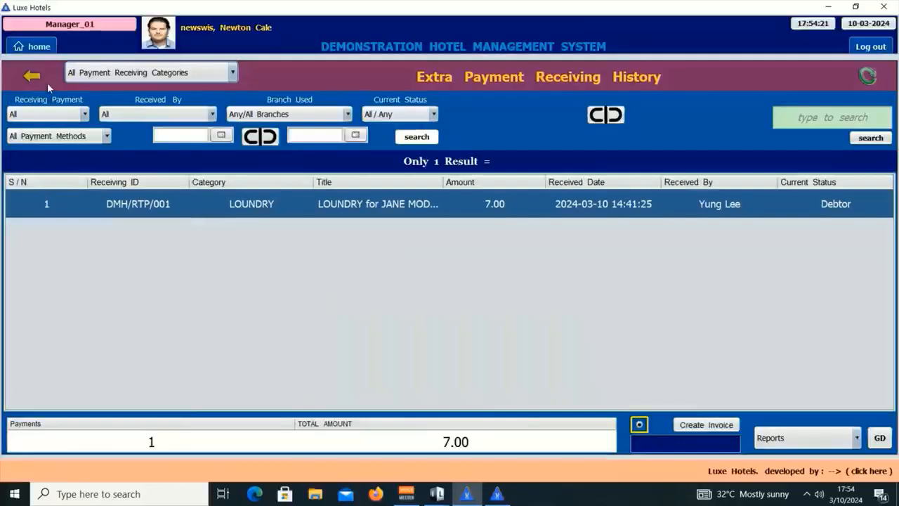
left_click(28, 81)
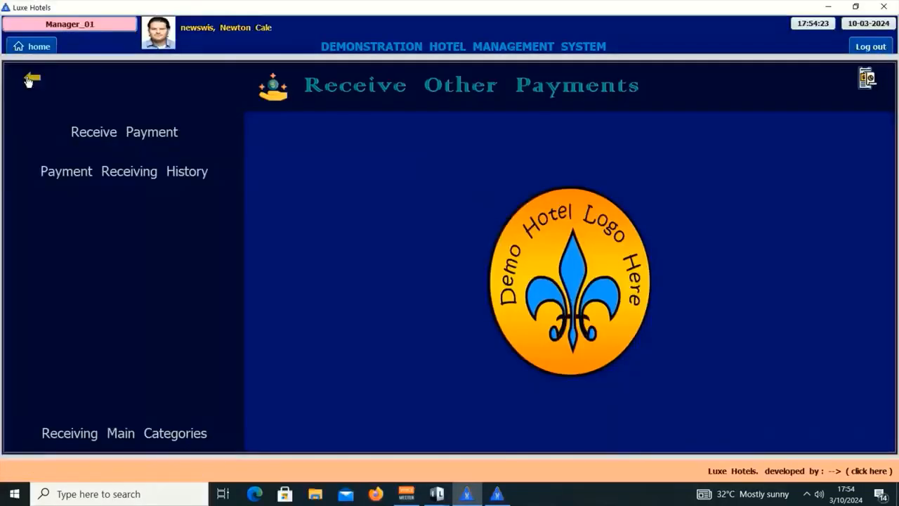
left_click(28, 82)
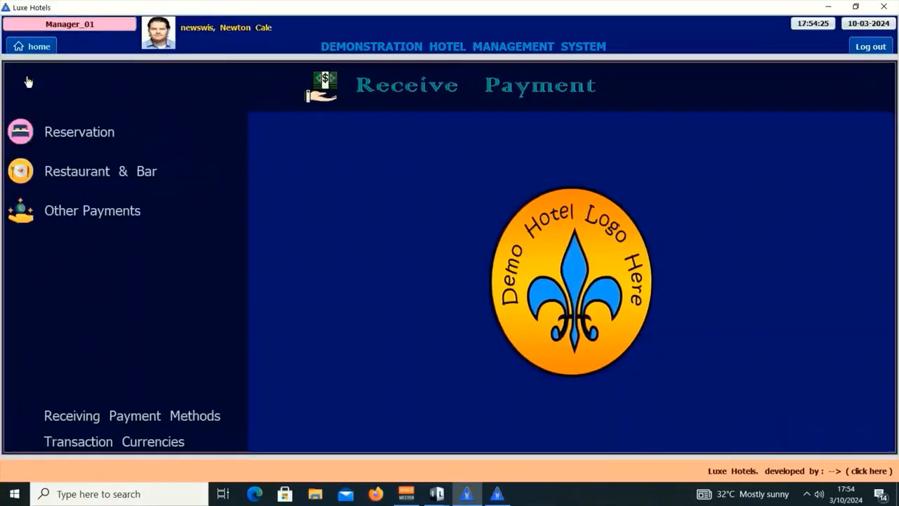
View the yellow and all reservation debtors lists, then minimize the manager's window.
left_click(98, 131)
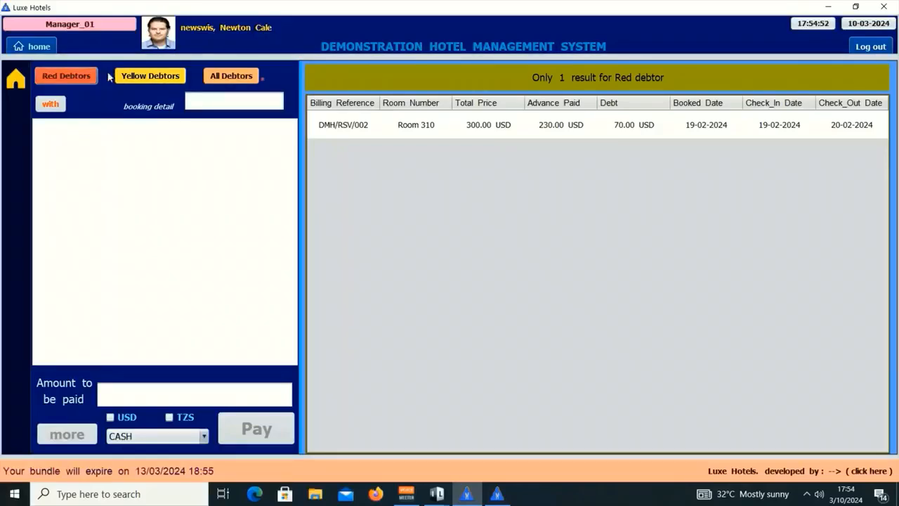
left_click(151, 75)
left_click(211, 75)
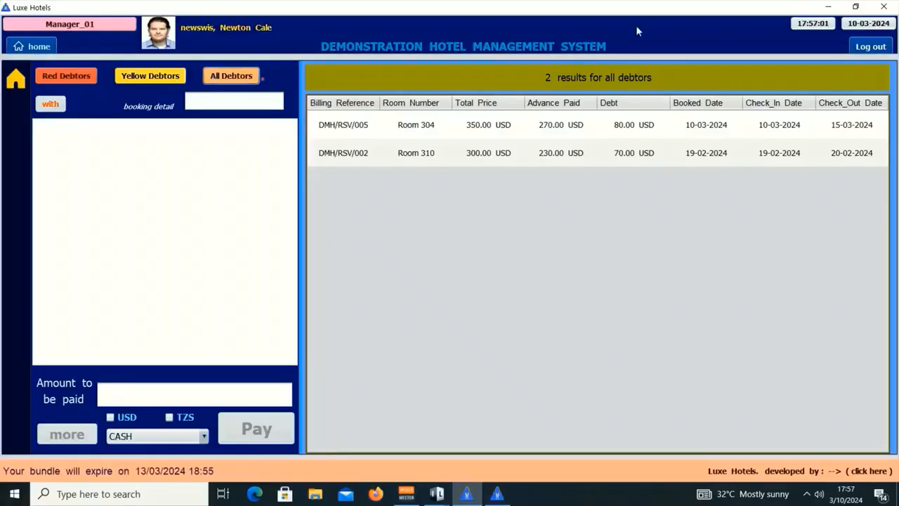
left_click(826, 7)
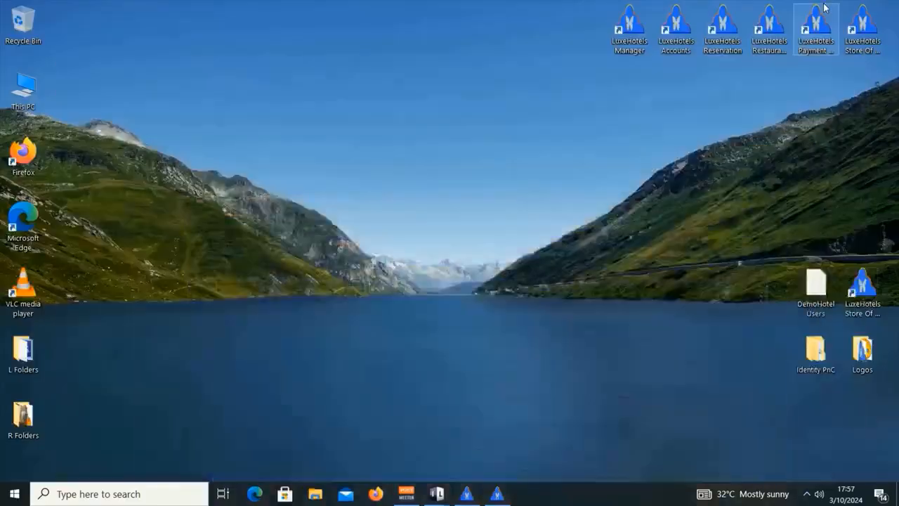
Show the reservation clerk's Rooms Debtors list with Room 310 owing 70.00 USD, then return to the manager's window.
left_click(503, 495)
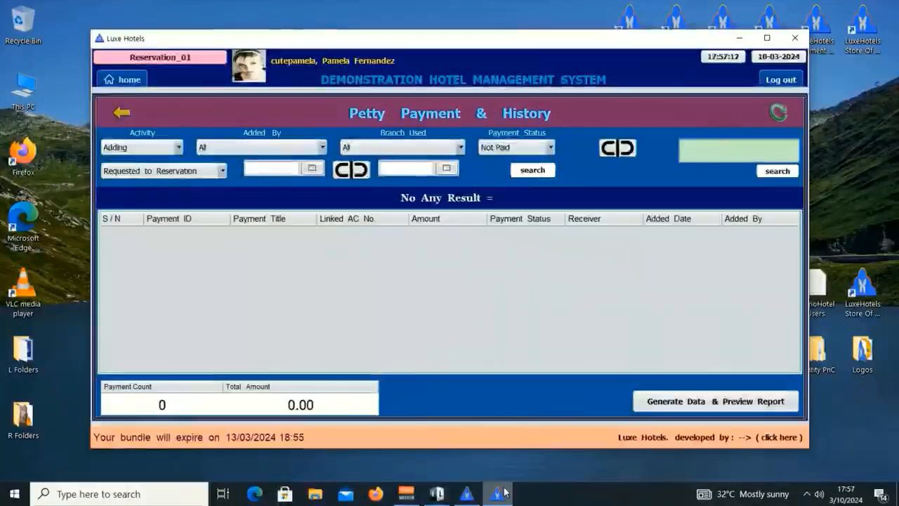
left_click(130, 82)
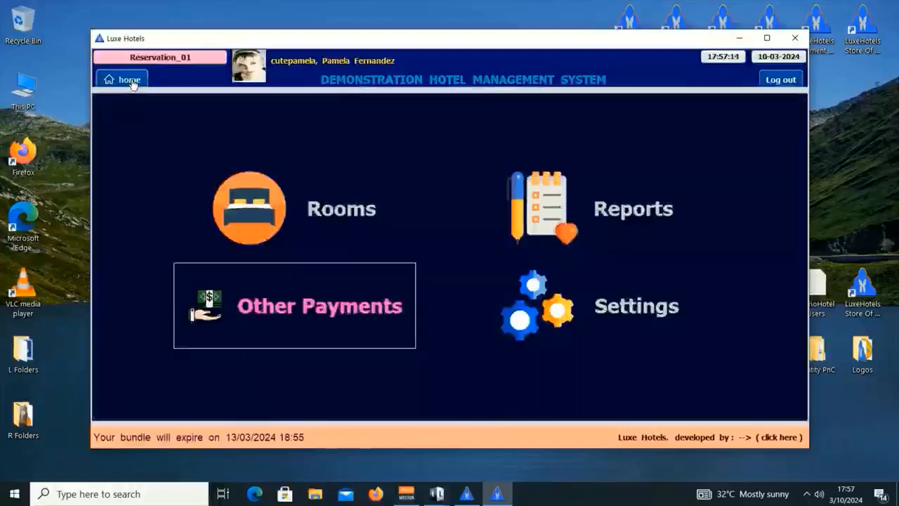
left_click(318, 225)
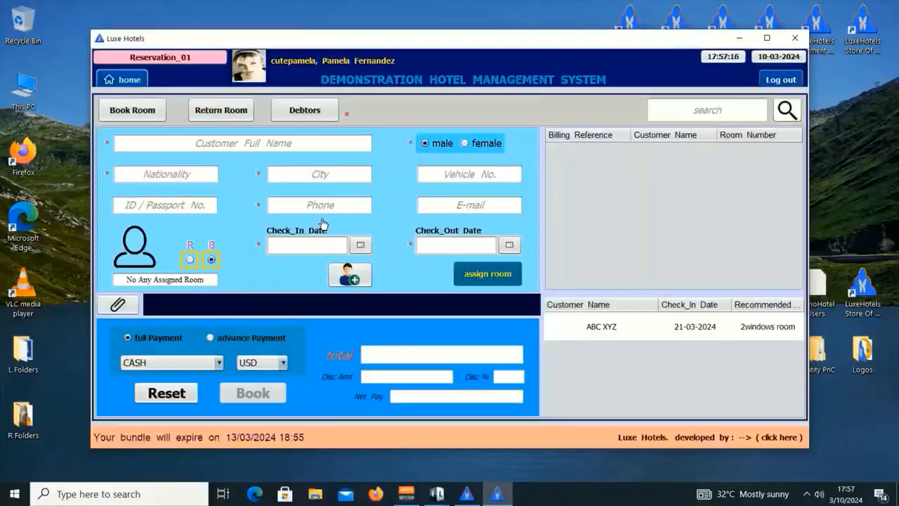
left_click(309, 112)
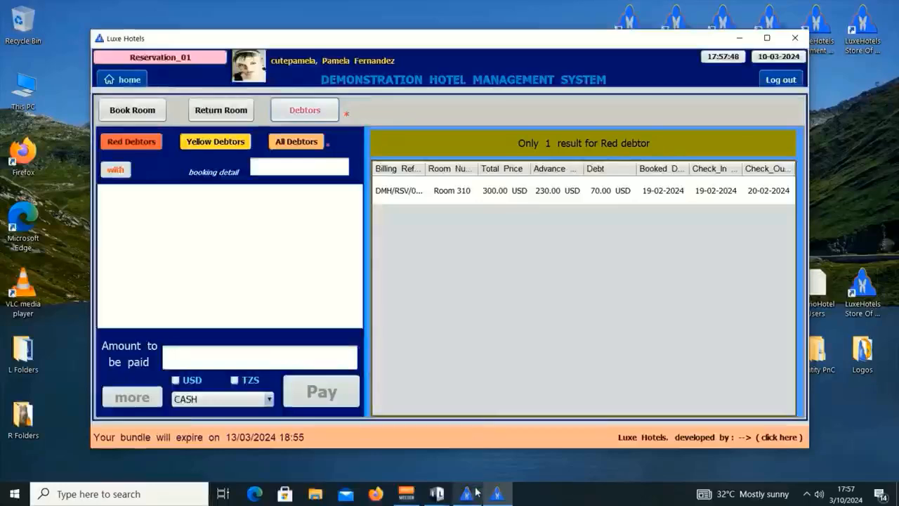
left_click(497, 494)
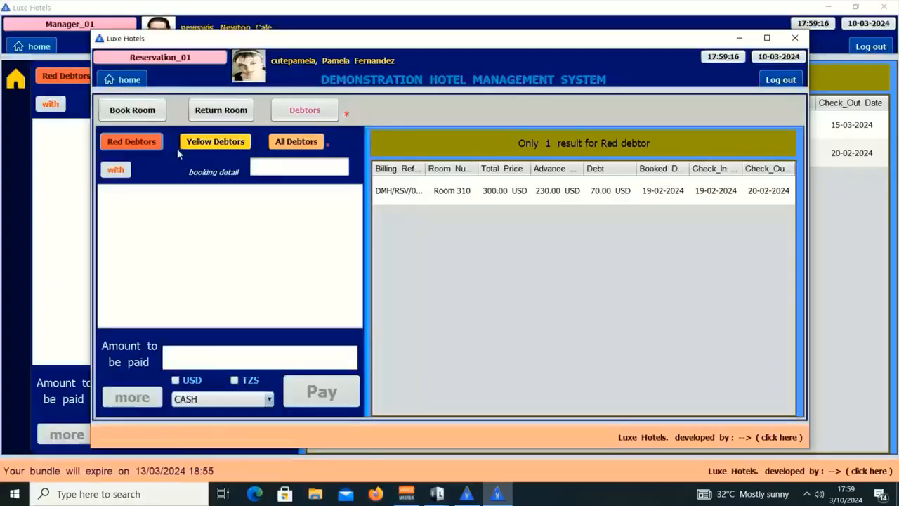
left_click(135, 145)
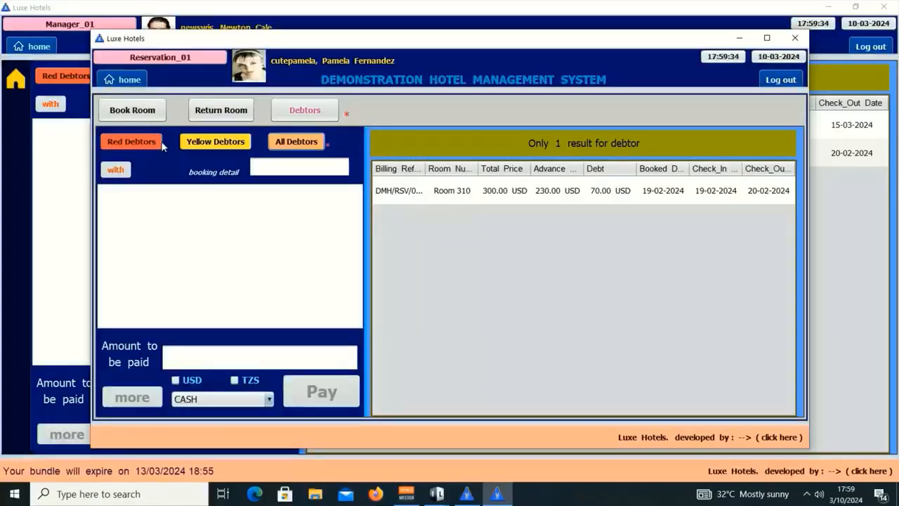
left_click(215, 141)
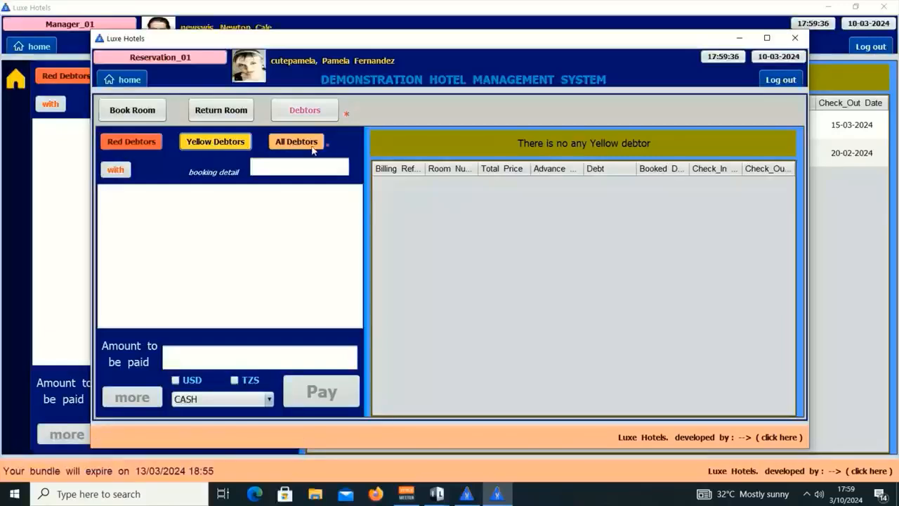
left_click(293, 143)
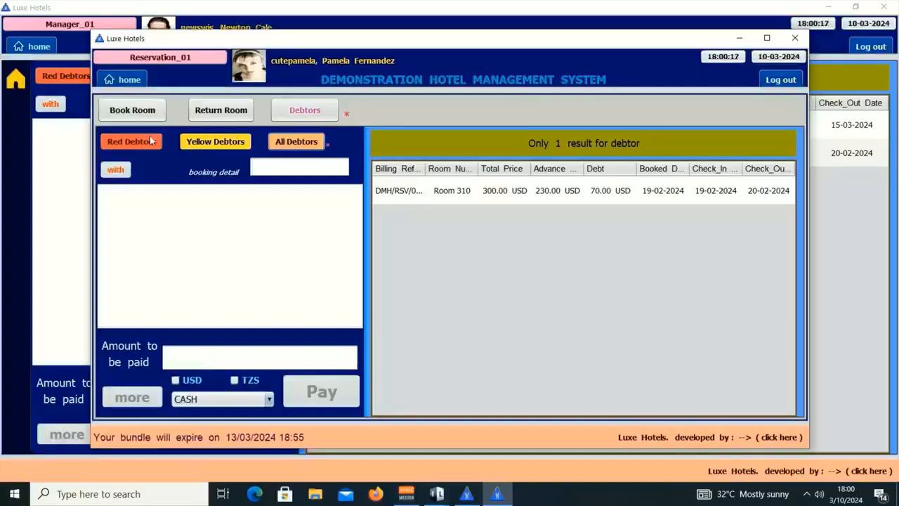
left_click(223, 144)
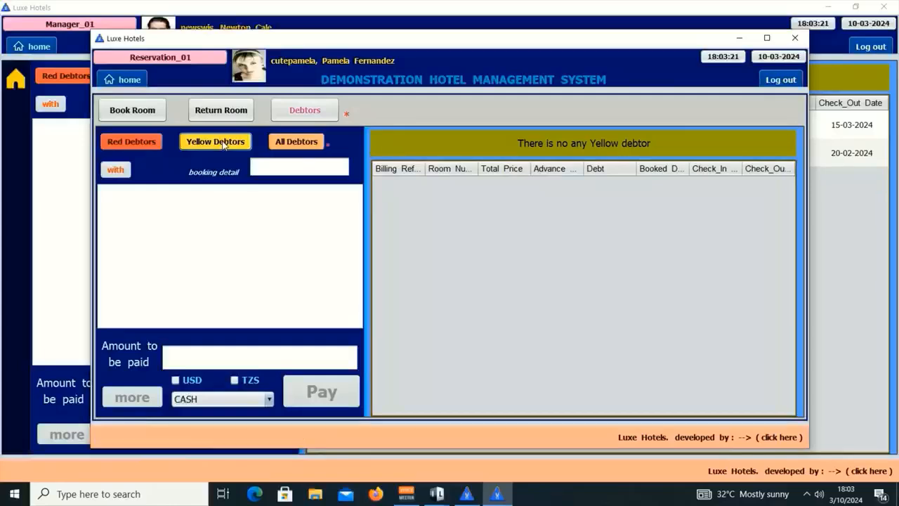
left_click(316, 142)
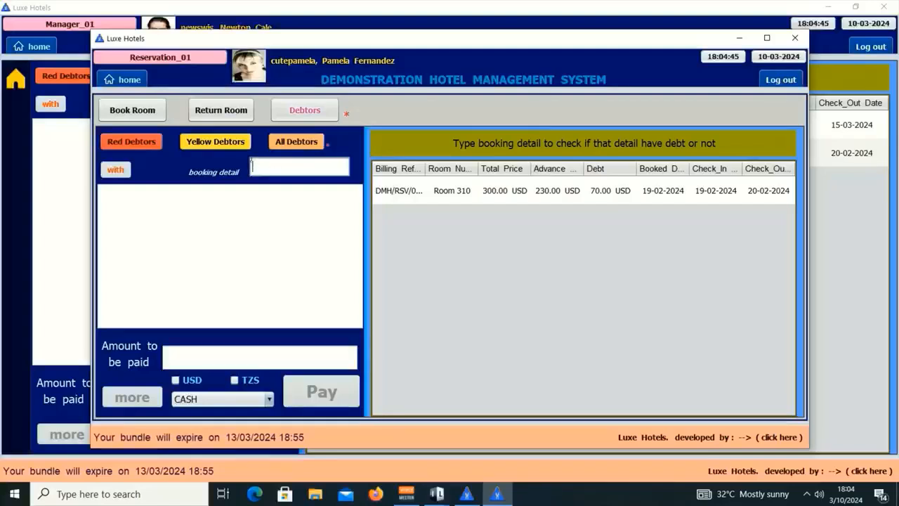
left_click(228, 146)
left_click(131, 141)
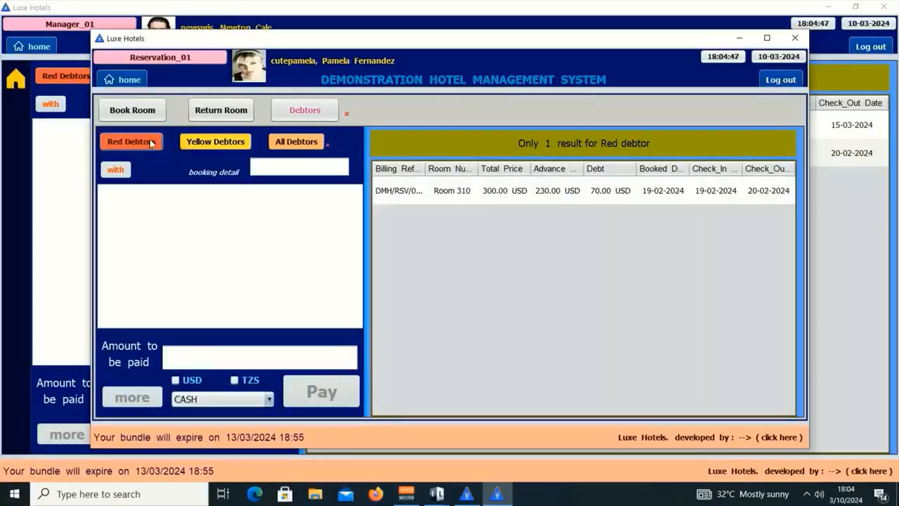
left_click(296, 141)
left_click(232, 142)
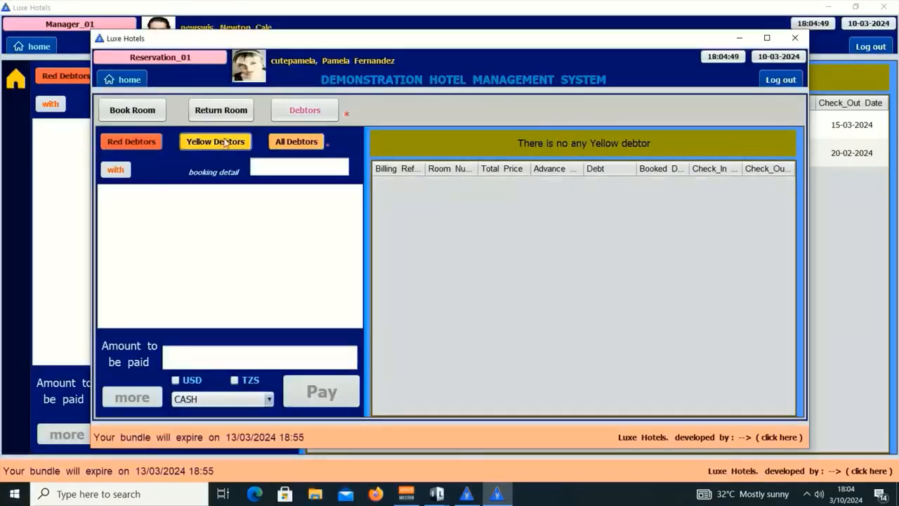
left_click(296, 141)
left_click(296, 161)
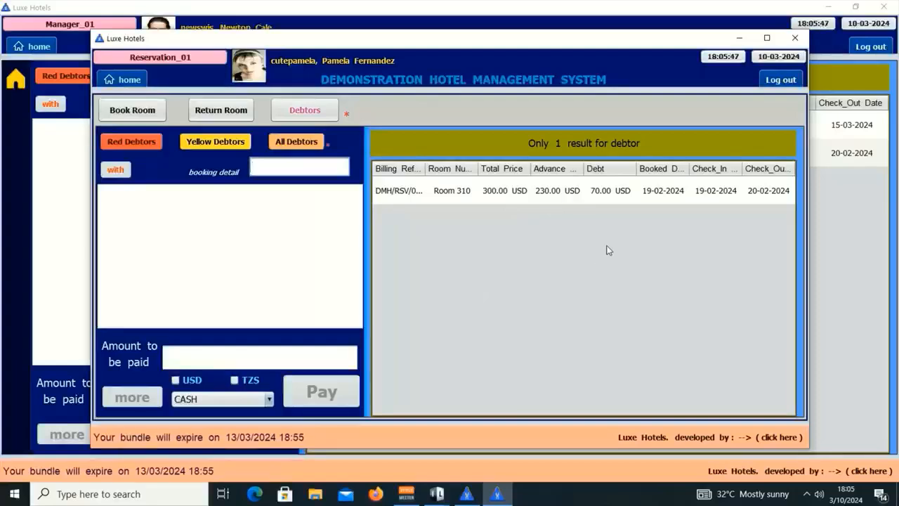
Load Room 310's 70.00 USD debt with PAYPAL as the method, cancelling at the password step.
left_click(546, 195)
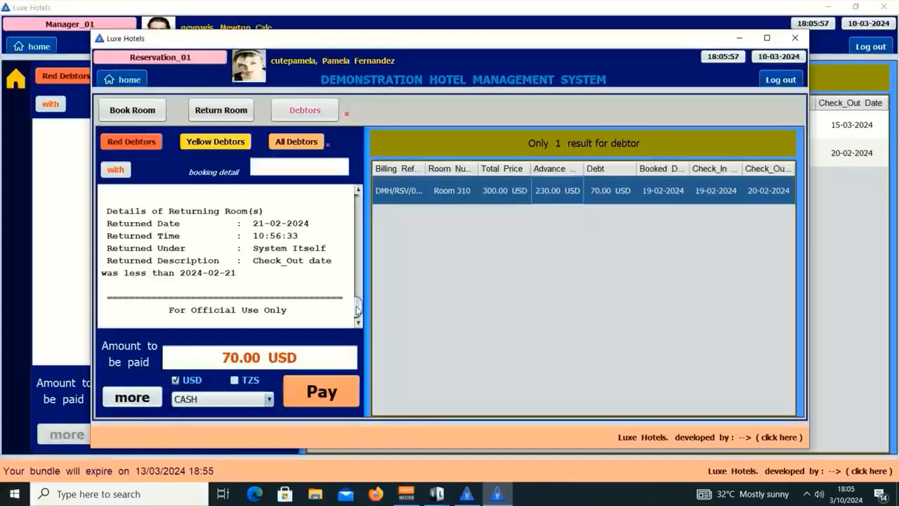
mouse_move(356, 309)
left_mouse_down()
mouse_move(359, 199)
mouse_move(370, 227)
mouse_move(354, 321)
mouse_move(362, 200)
mouse_move(356, 306)
left_mouse_up()
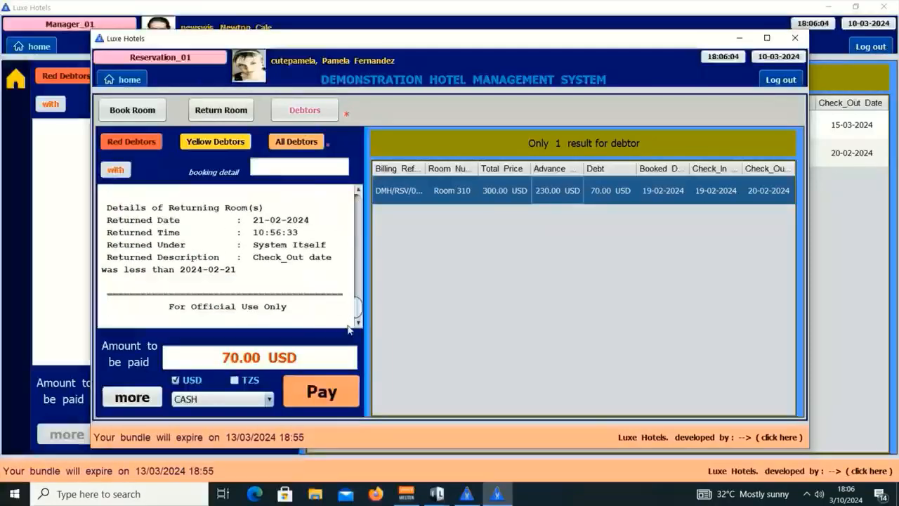
left_click(225, 399)
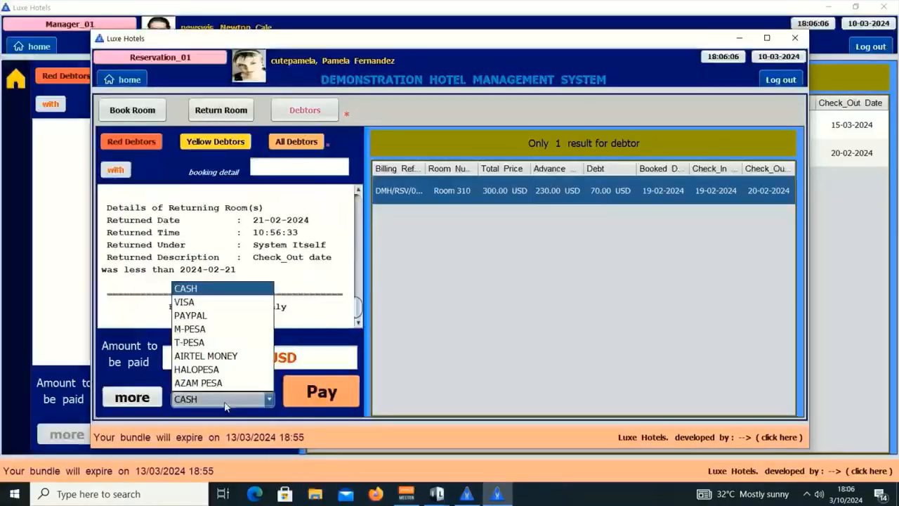
left_click(224, 317)
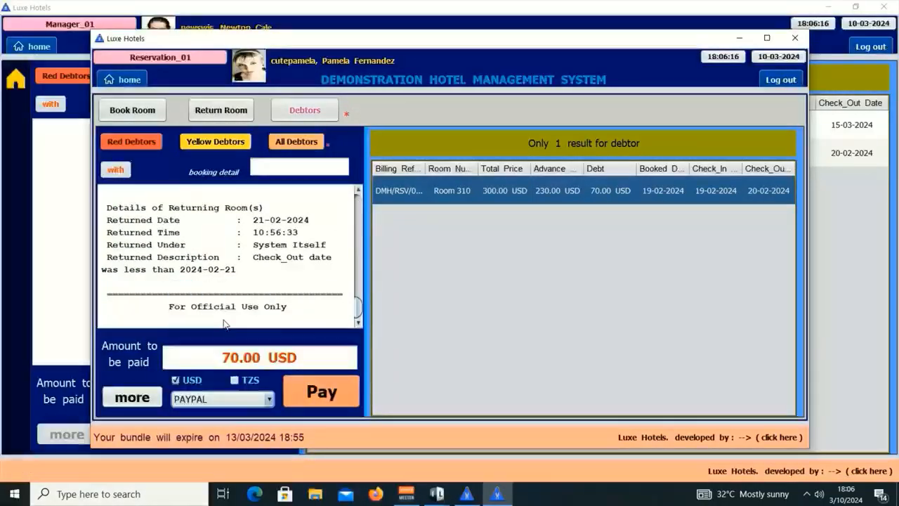
left_click(340, 394)
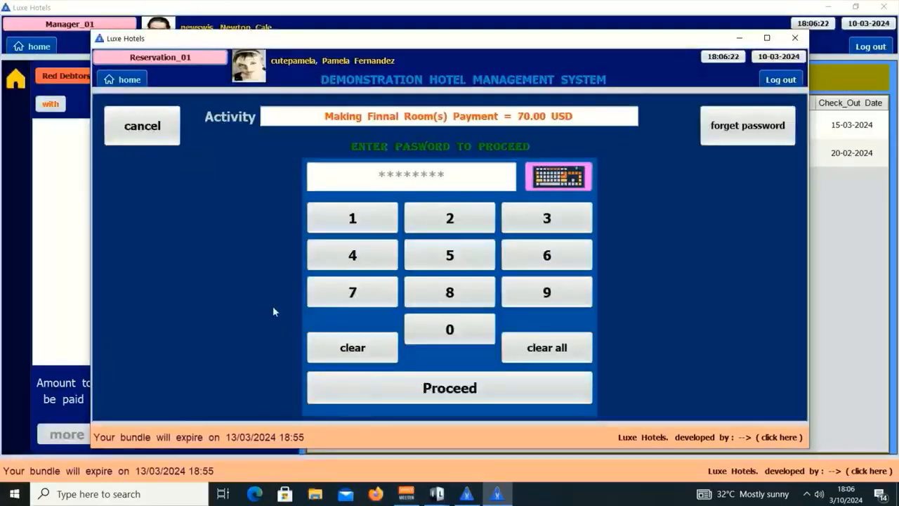
left_click(161, 132)
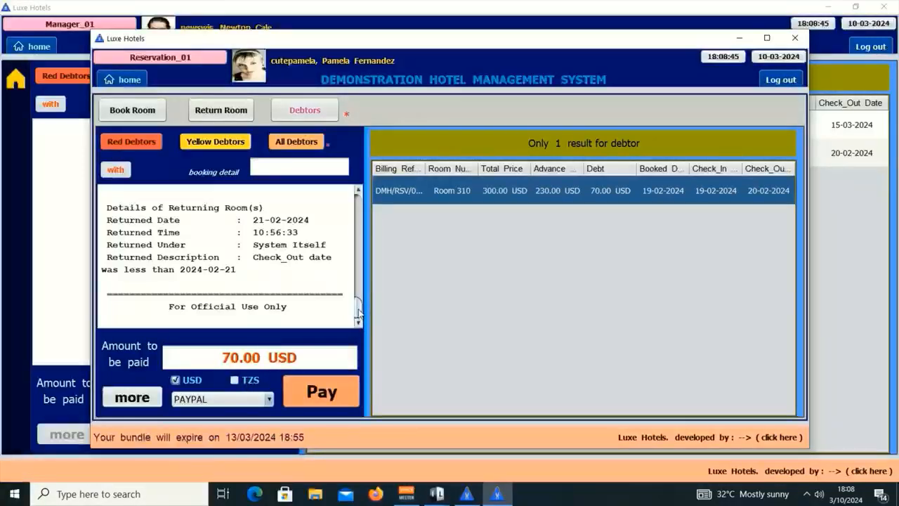
left_click_drag(358, 312, 369, 260)
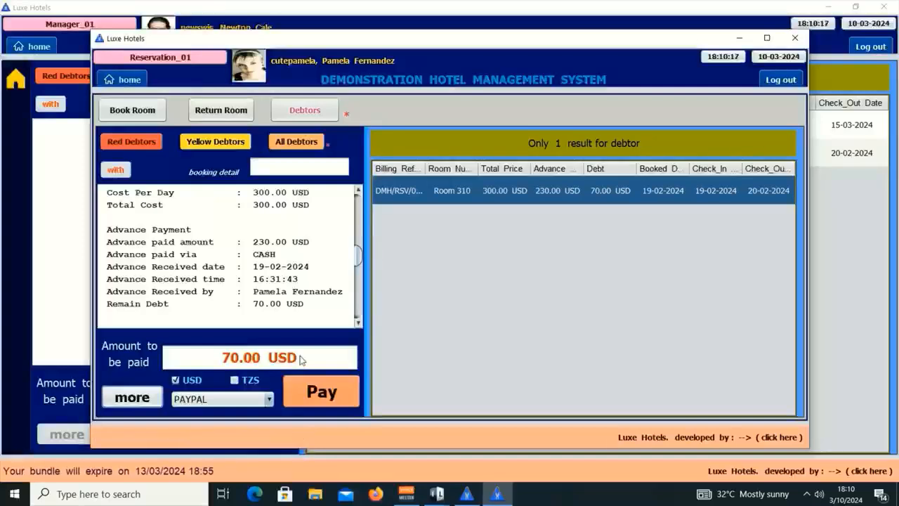
View and close the Room 310 customer's identity details, then minimize the reservation window.
left_click(143, 400)
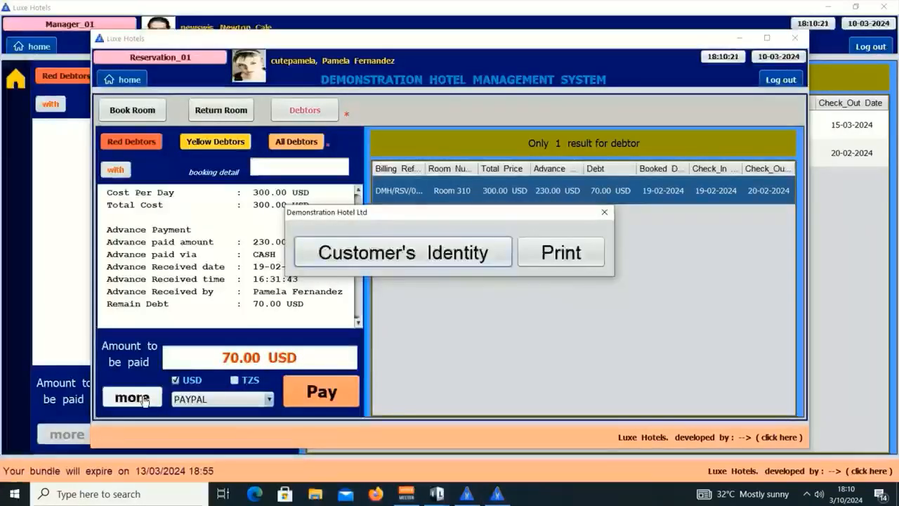
left_click(414, 254)
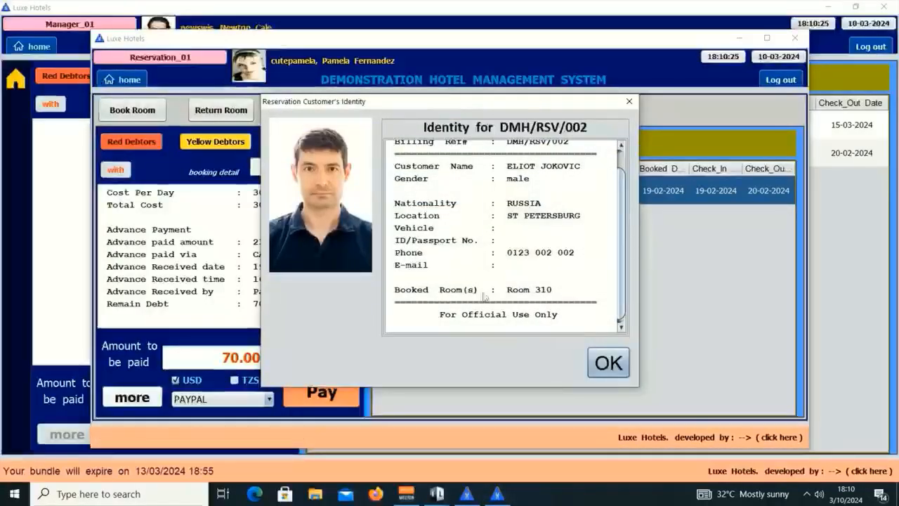
left_click(608, 363)
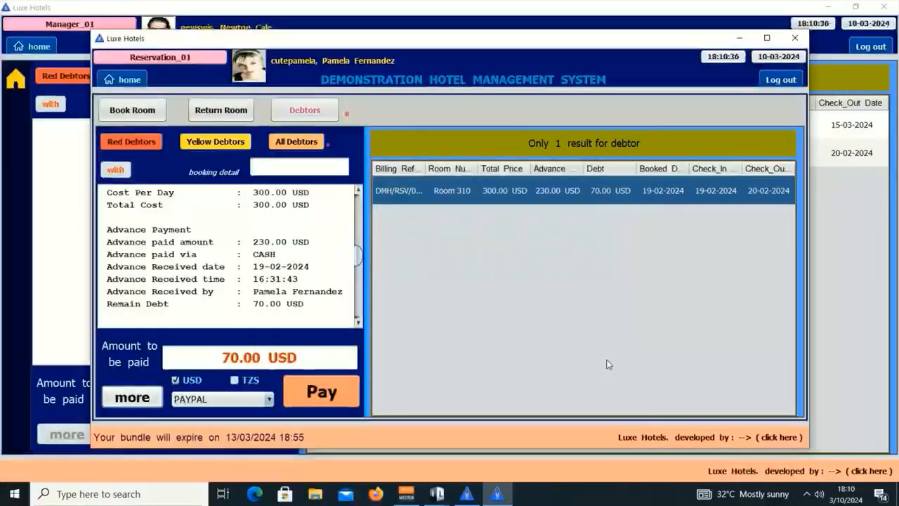
left_click(739, 38)
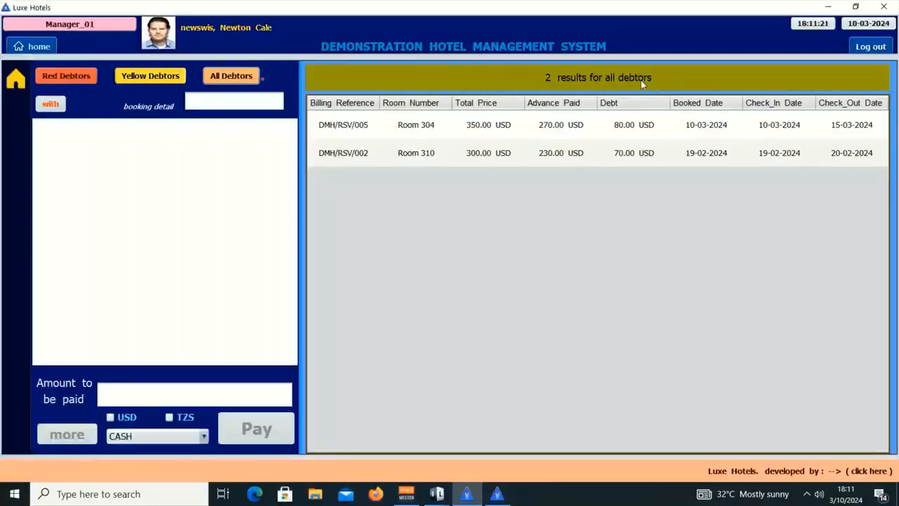
left_click(500, 494)
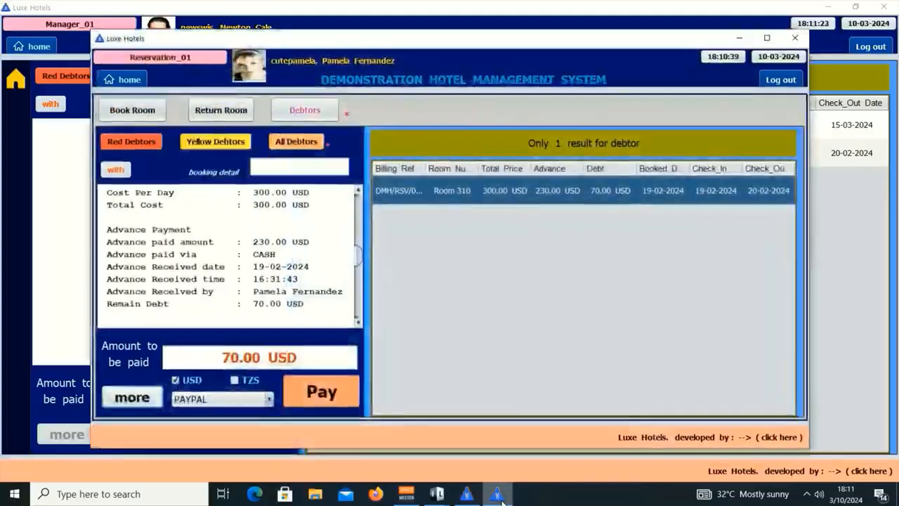
left_click(313, 150)
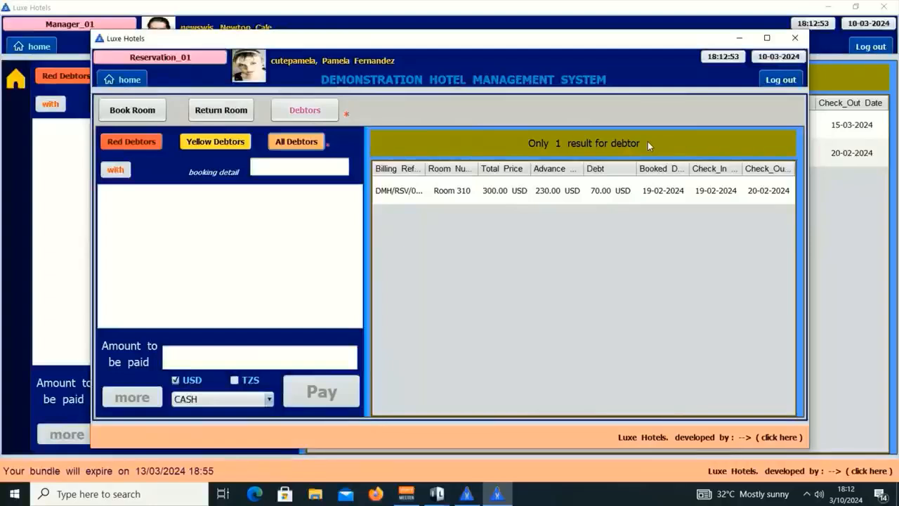
left_click(738, 37)
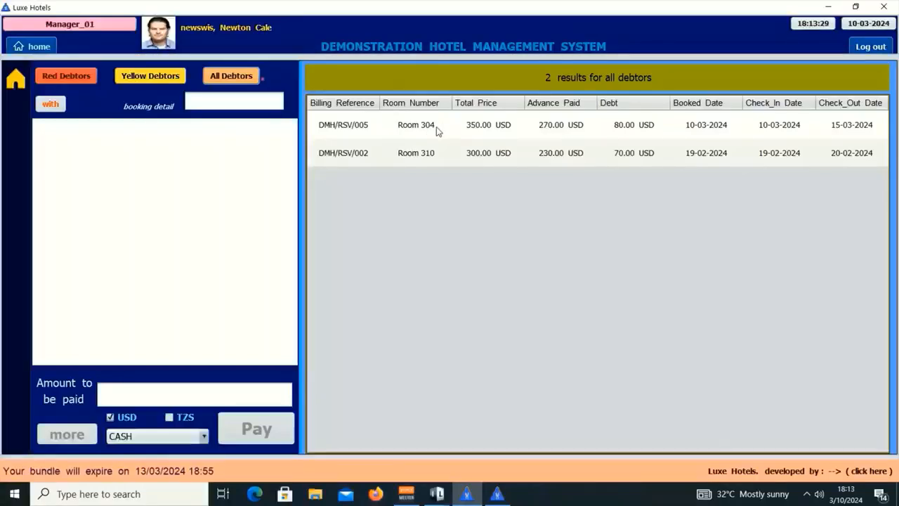
Check the Room 304 and Room 310 debts in both windows, ending with Room 304's 80.00 USD loaded.
left_click(436, 128)
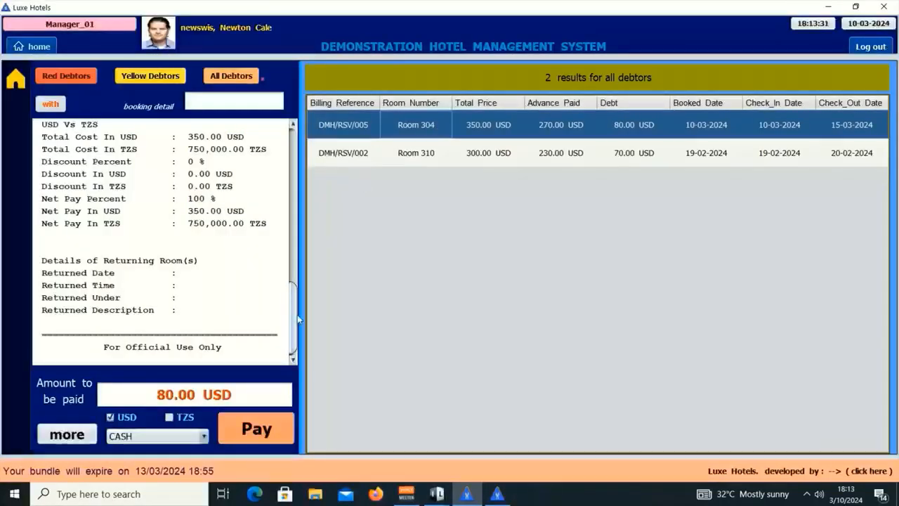
left_click_drag(297, 315, 309, 139)
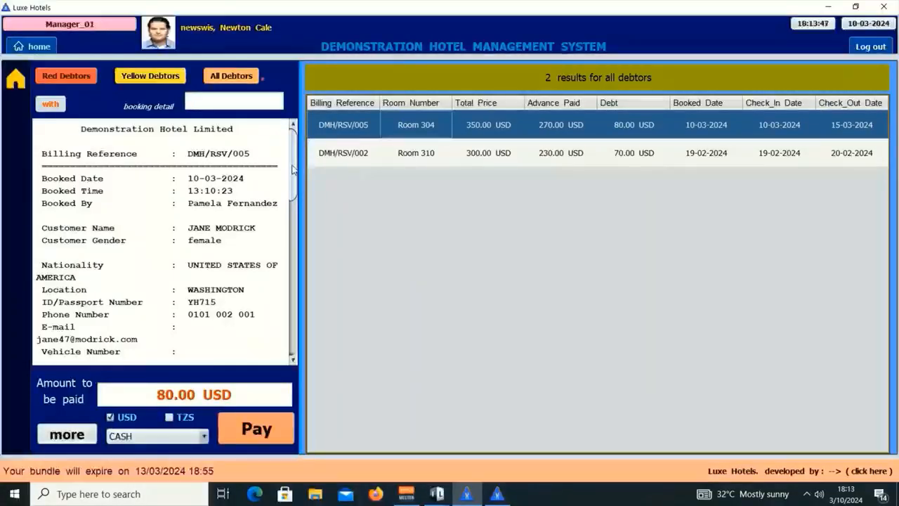
scroll(292, 168, "down", 15)
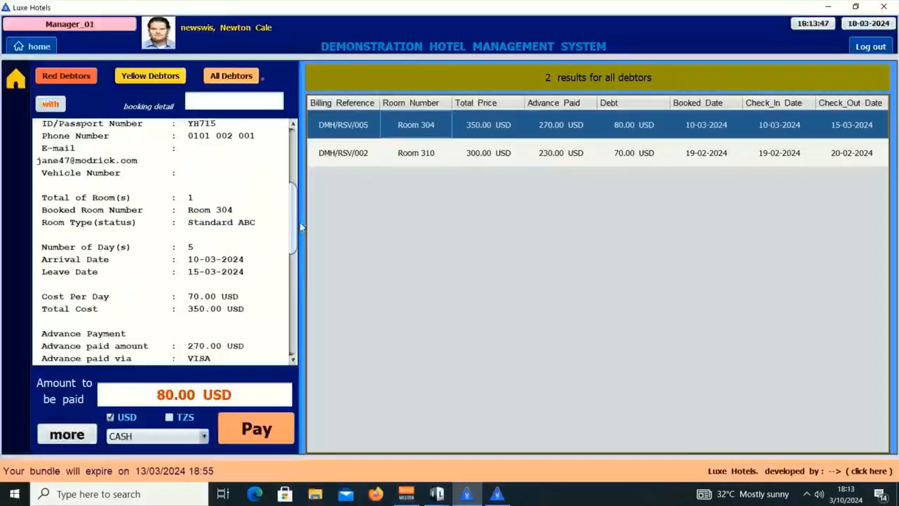
left_click(497, 493)
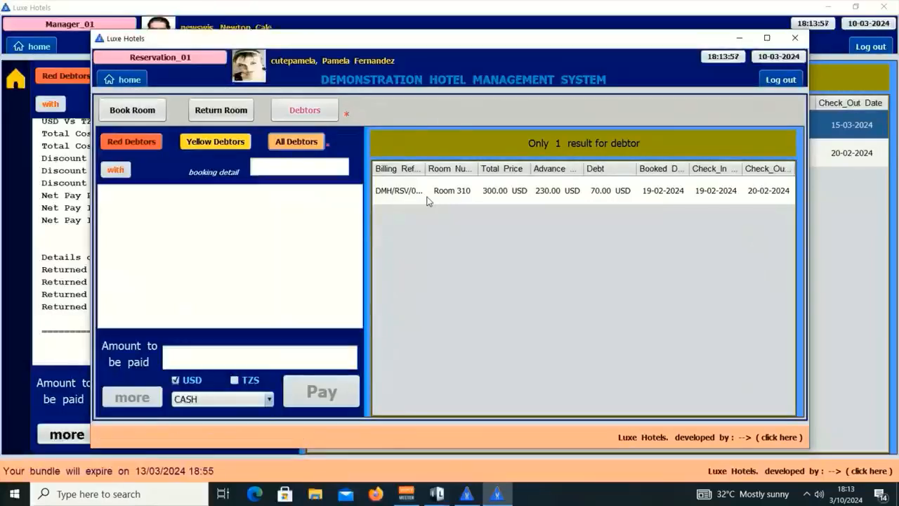
left_click(441, 191)
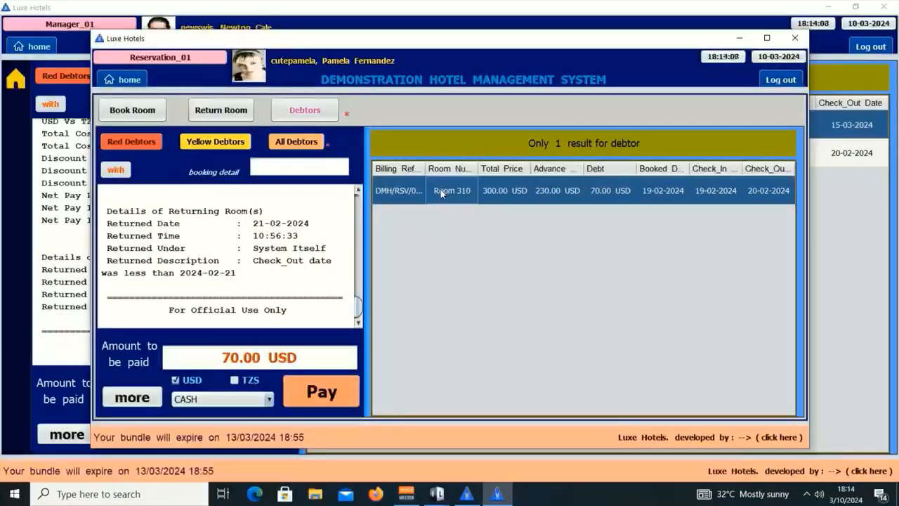
left_click(744, 41)
left_click(441, 152)
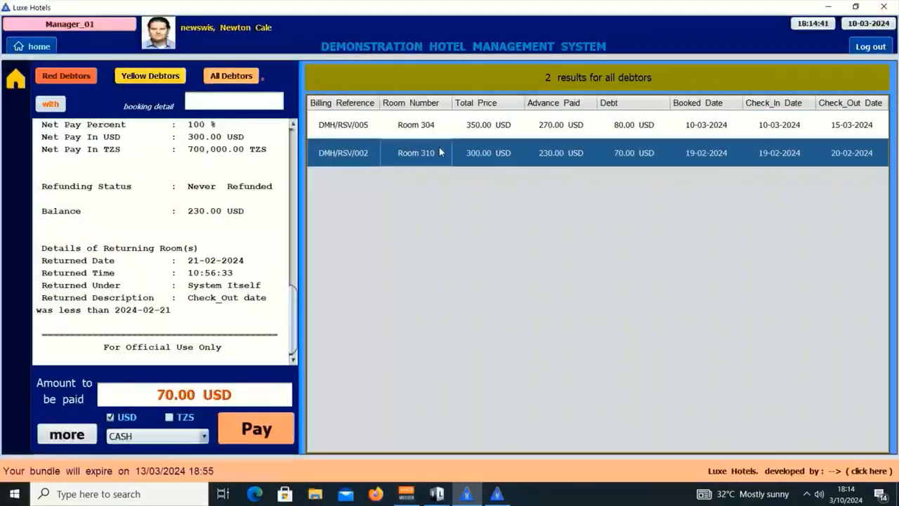
left_click(426, 125)
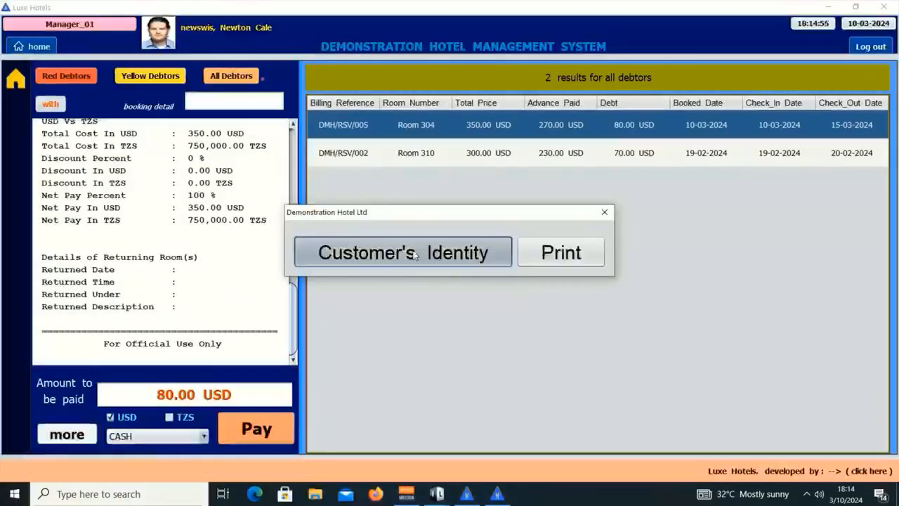
Check Room 304's customer identity, then choose VISA for its 80.00 USD debt and cancel at the password step.
left_click(400, 251)
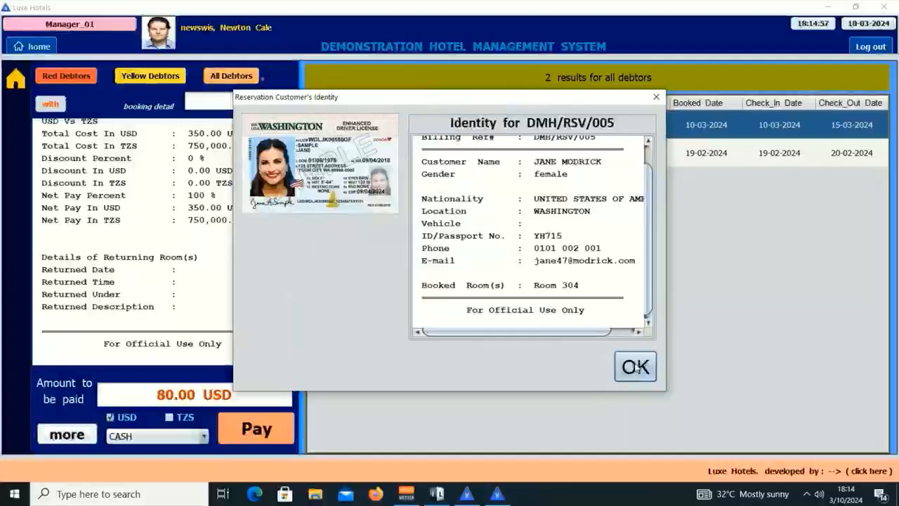
left_click(636, 366)
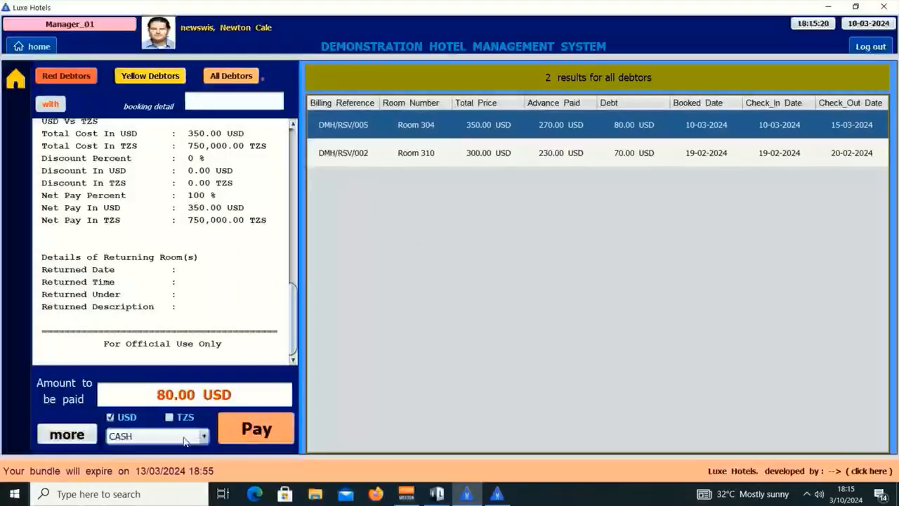
left_click(184, 436)
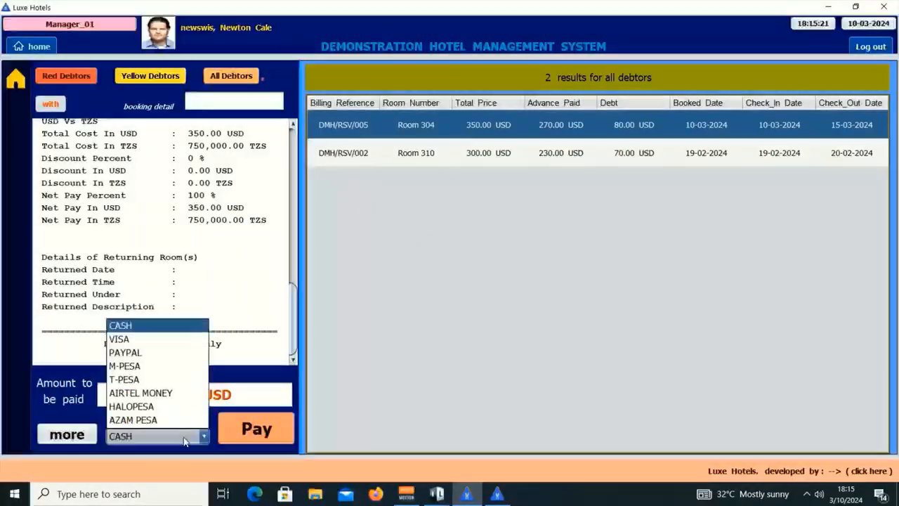
left_click(144, 339)
left_click(256, 430)
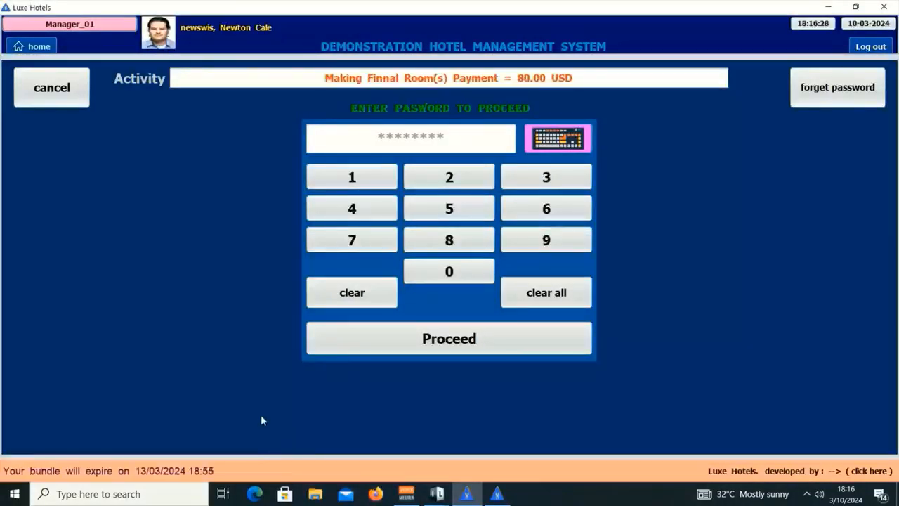
left_click(59, 94)
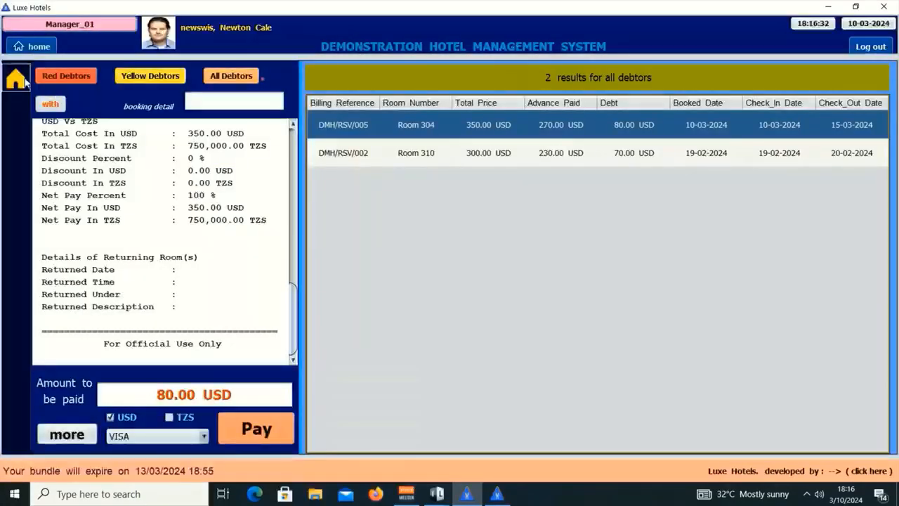
Search the unsettled Restaurant & Bar sales and tick DMH/RNB/001 and DMH/RNB/002.
left_click(17, 79)
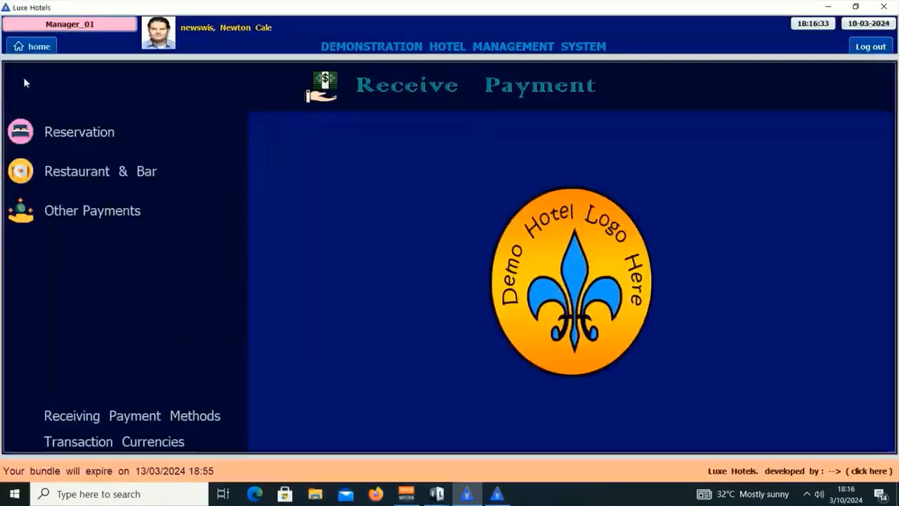
left_click(129, 181)
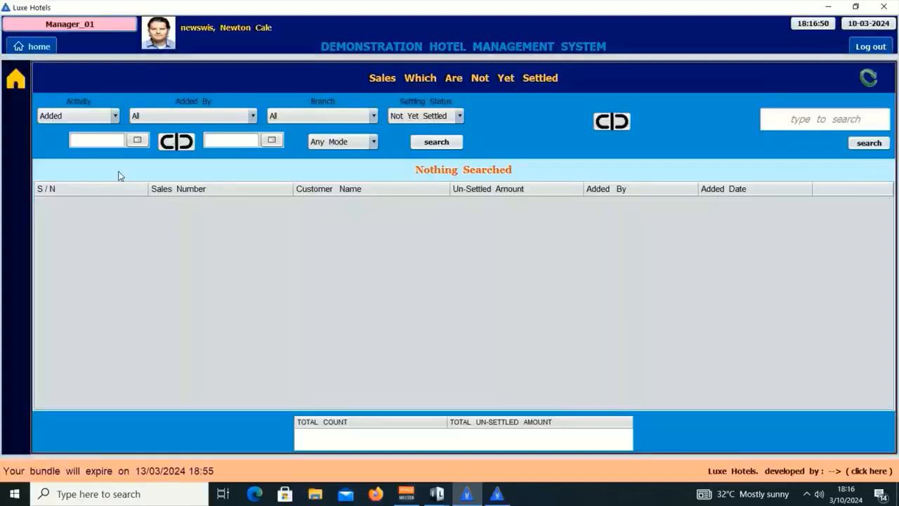
left_click(854, 115)
key("Return")
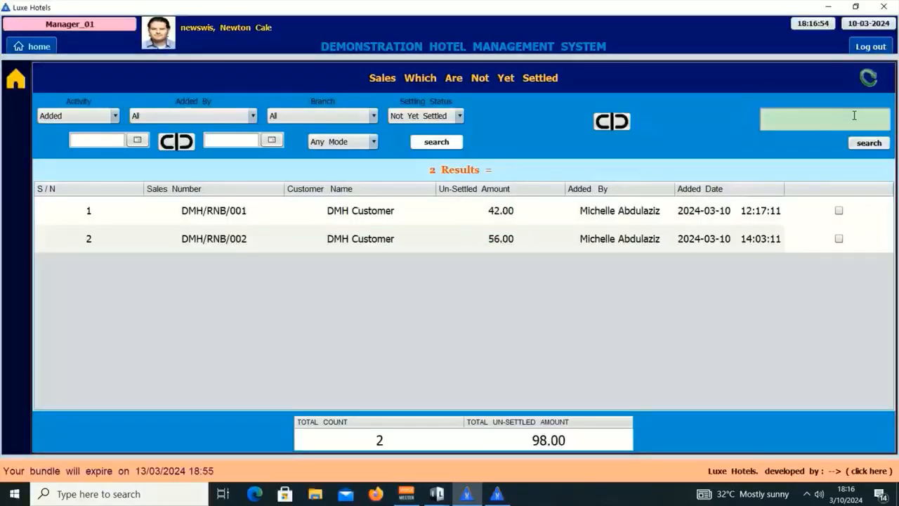
left_click(838, 211)
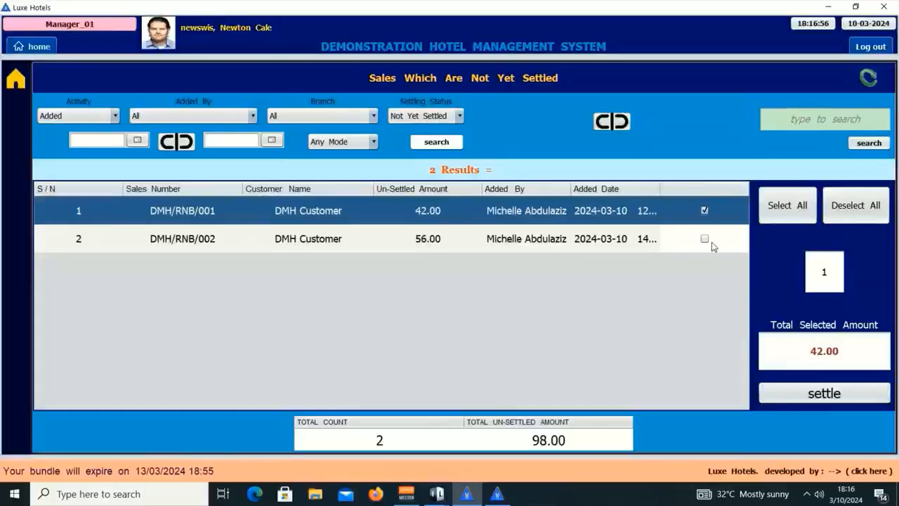
left_click(707, 239)
Re-run the search, tick both sales for 98.00, then untick DMH/RNB/002, leaving 42.00.
left_click(822, 120)
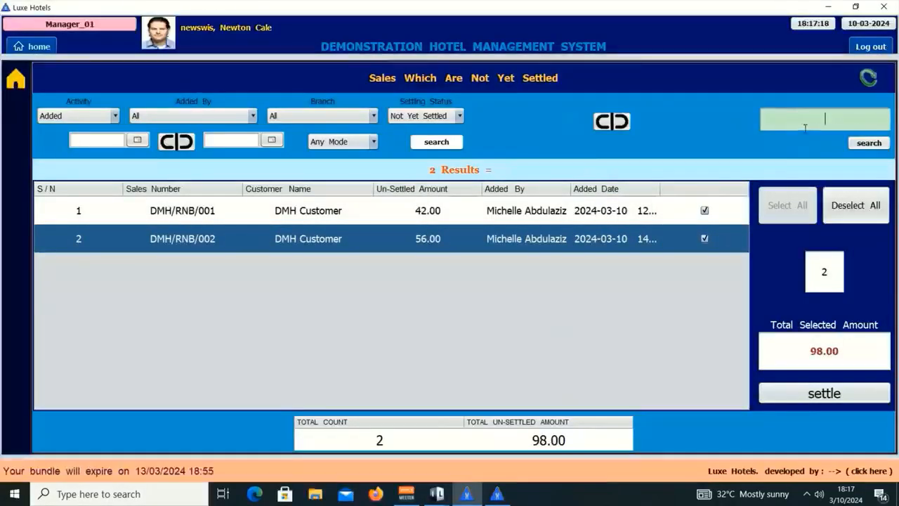
key("Return")
left_click(838, 210)
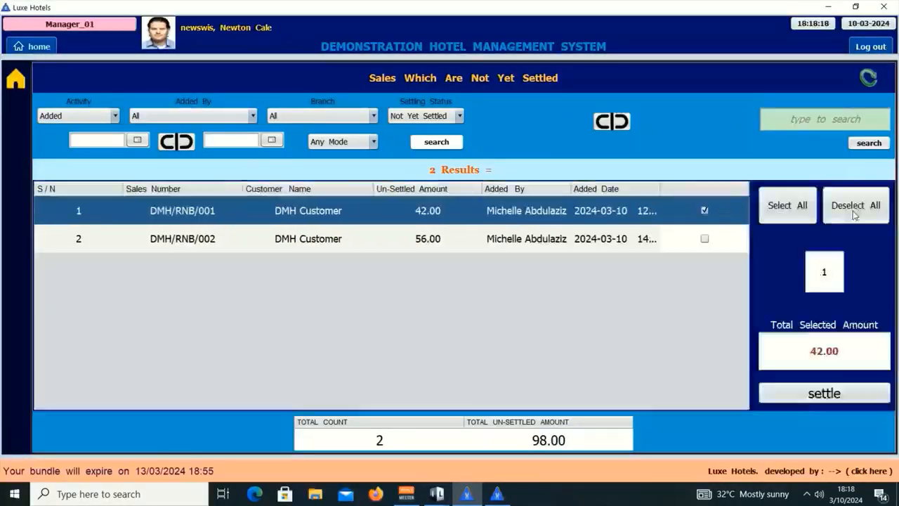
left_click(718, 240)
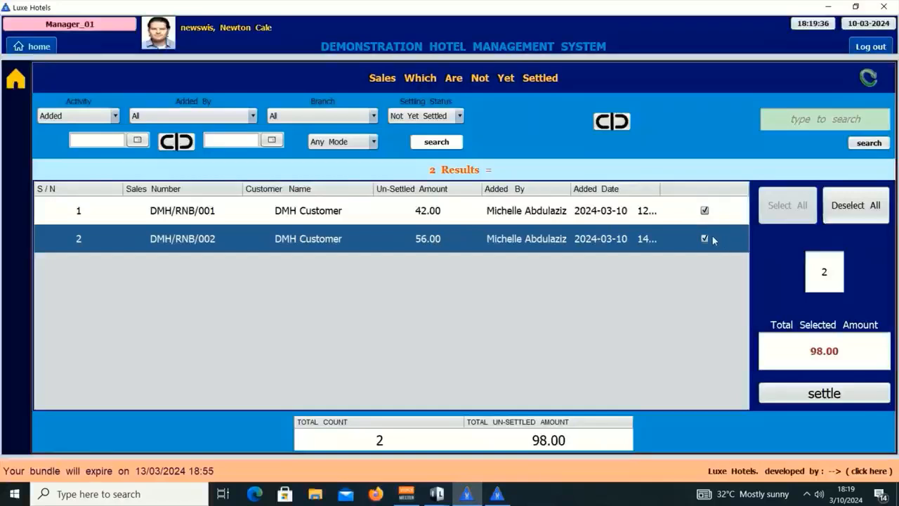
left_click(705, 239)
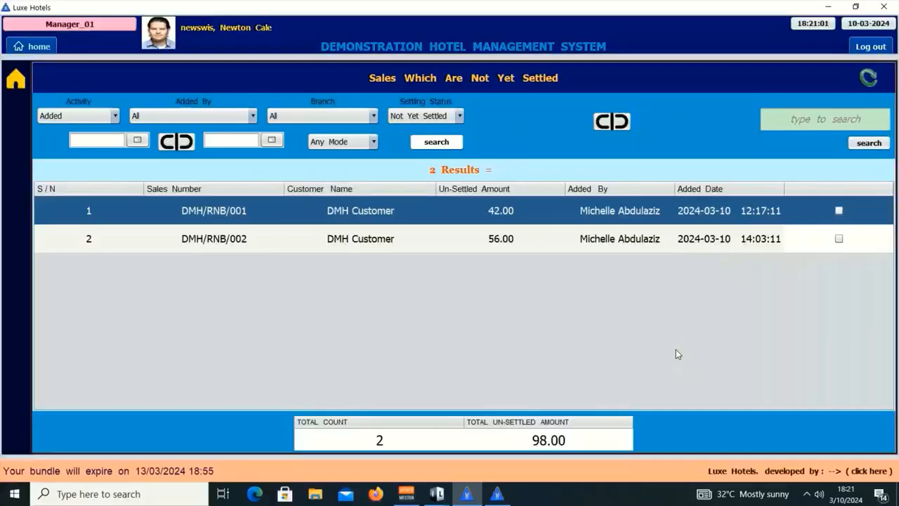
Tick DMH/RNB/001 (42.00) and start settling it with VISA, cancelling at the password step.
left_click(838, 211)
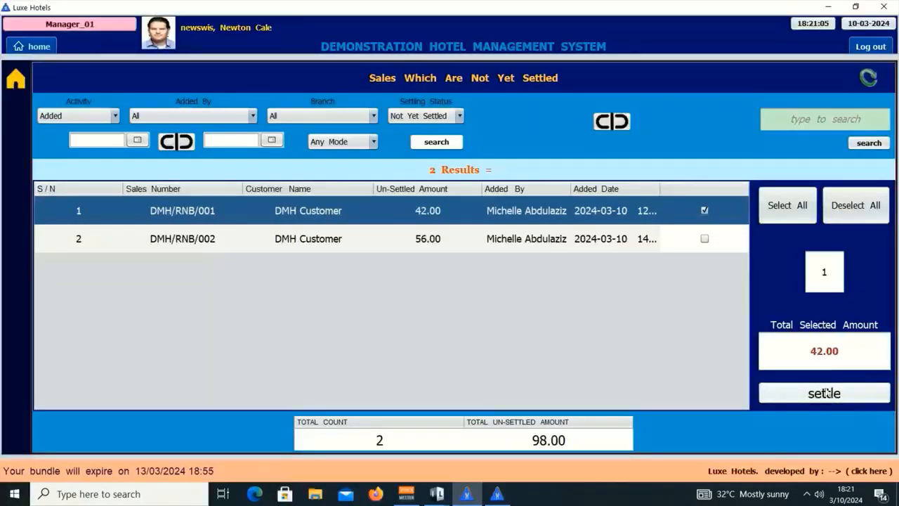
left_click(814, 395)
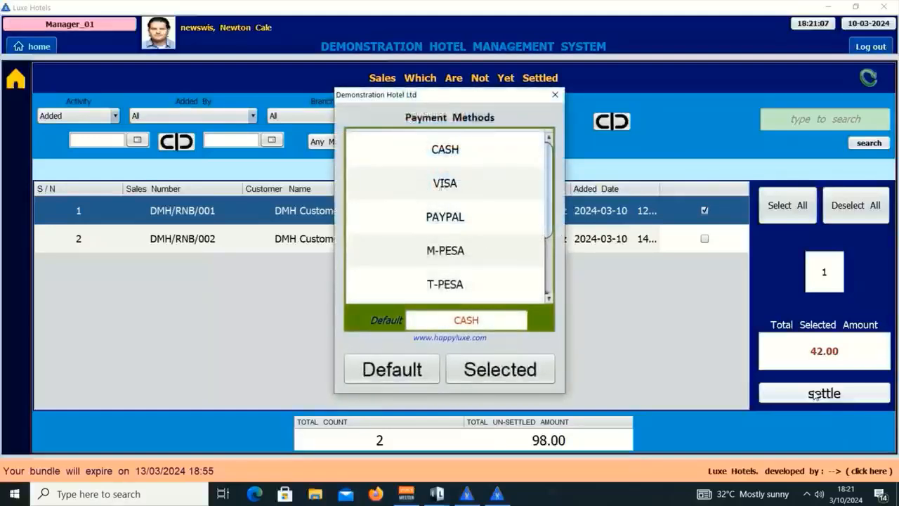
left_click_drag(548, 228, 557, 310)
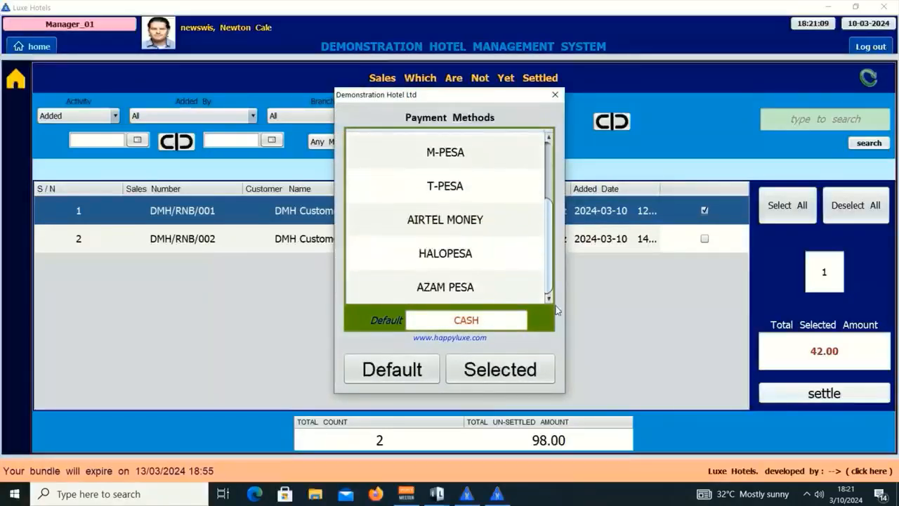
scroll(492, 196, "up", 2)
left_click(444, 183)
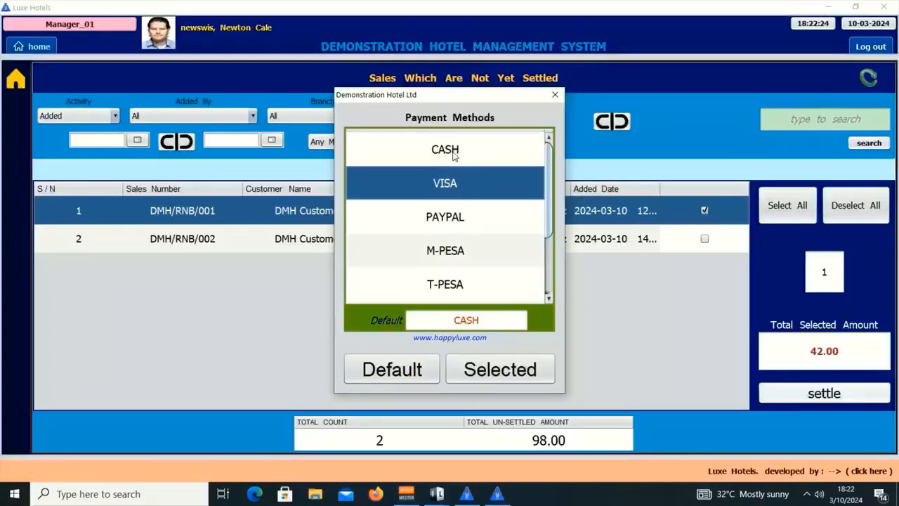
left_click(507, 377)
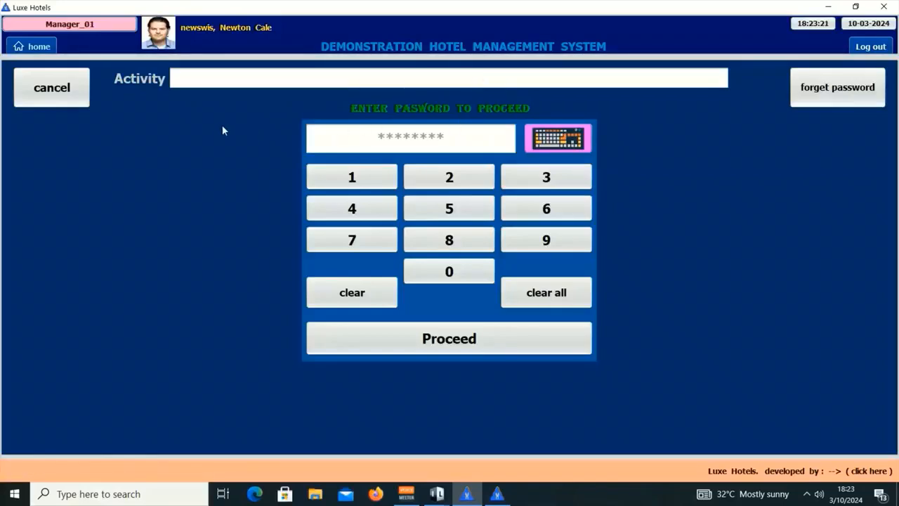
left_click(57, 97)
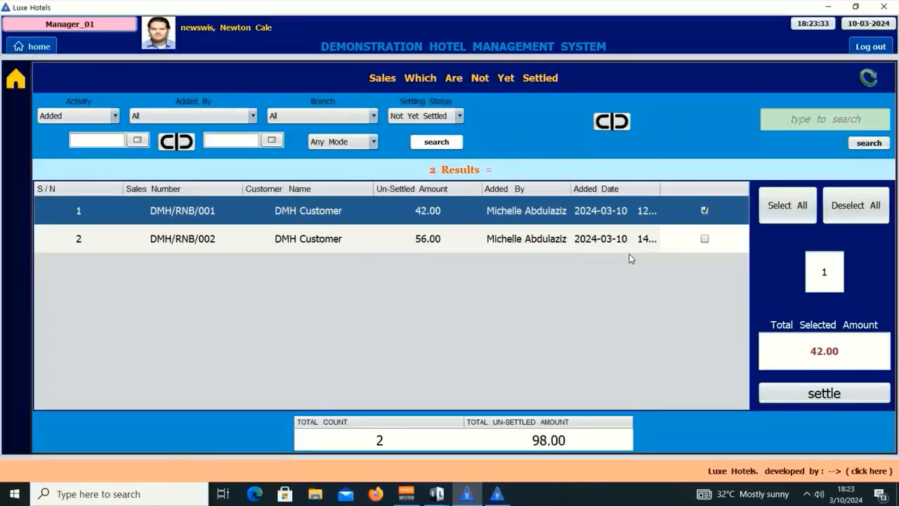
Log out of the reservation window and launch the LuxeHotels Restaurant and Bar module.
left_click(827, 6)
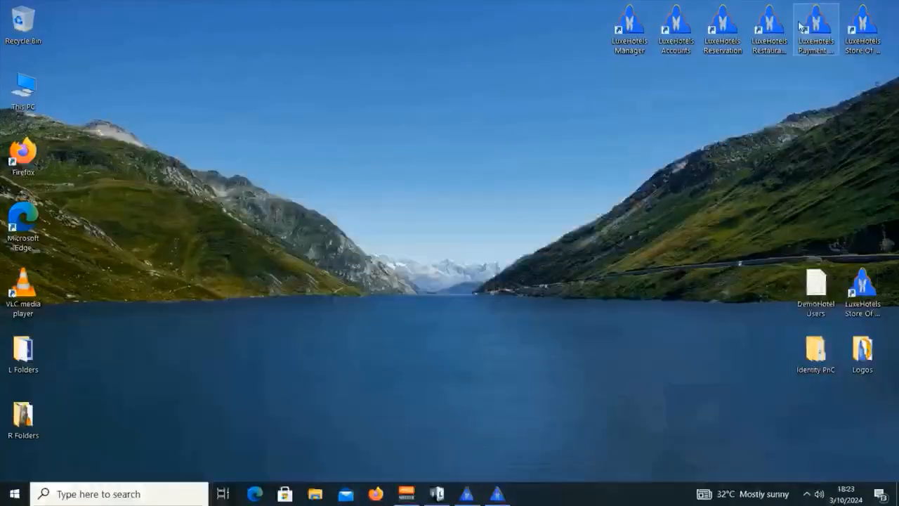
left_click(497, 493)
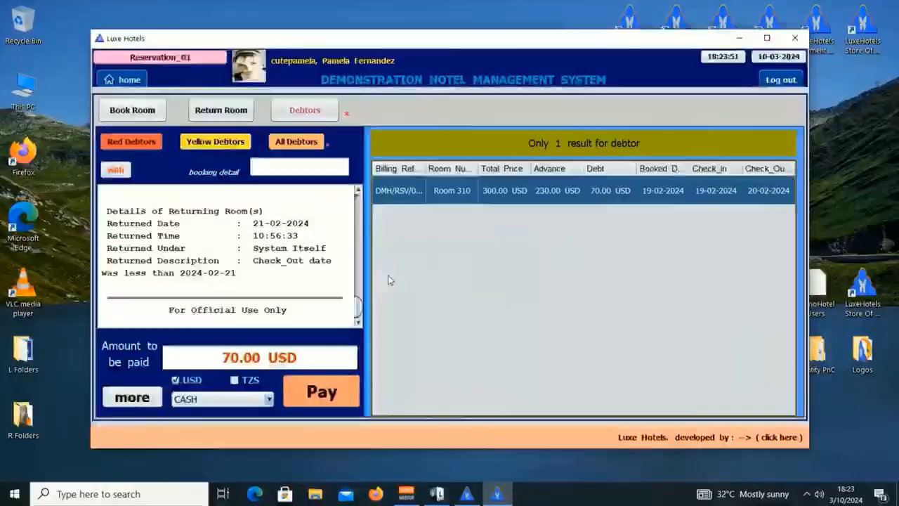
left_click(780, 79)
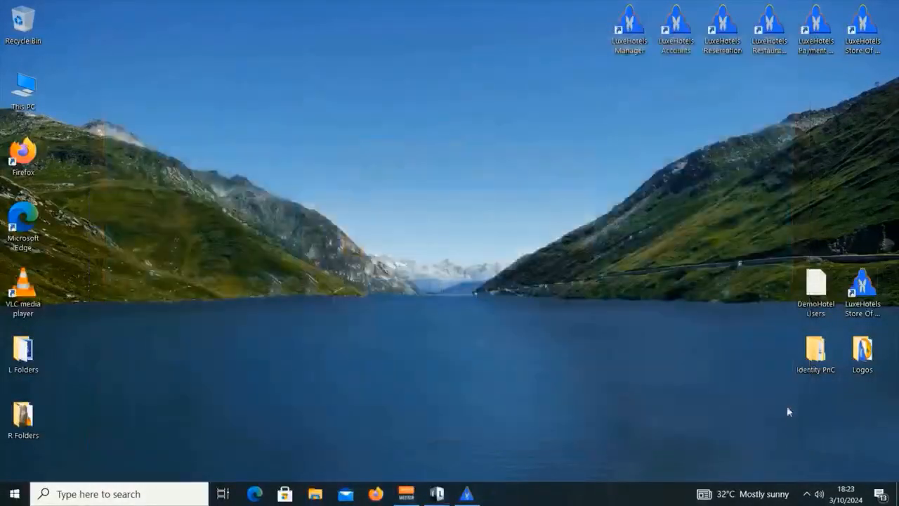
left_click(771, 28)
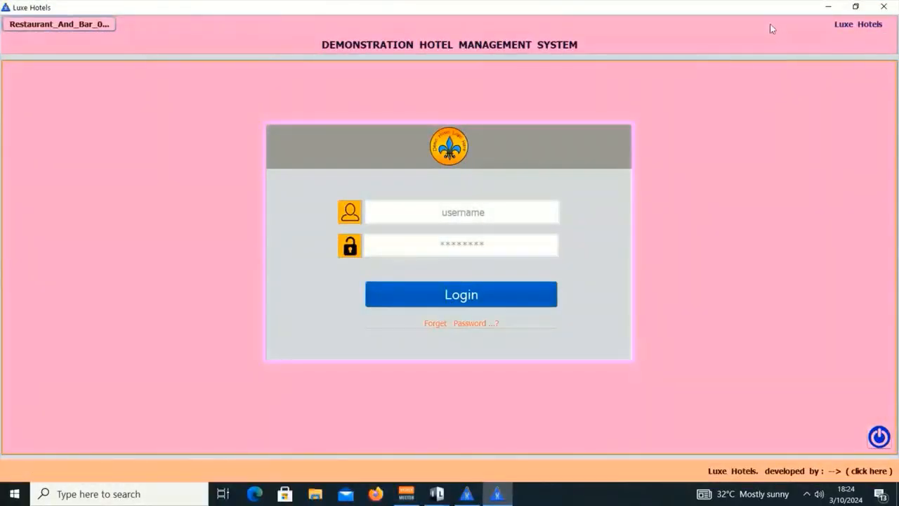
Look up the restaurant staff login credentials in the DemoHotel Users file.
left_click(855, 7)
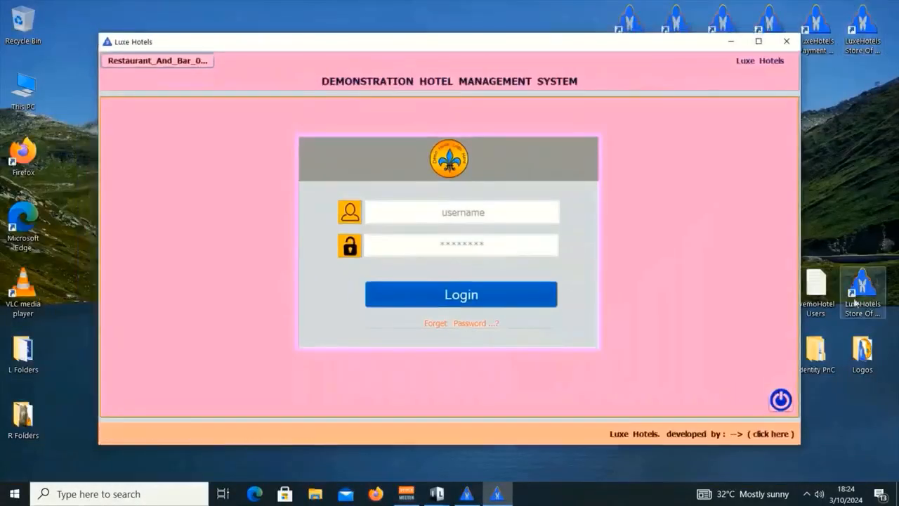
double_click(817, 284)
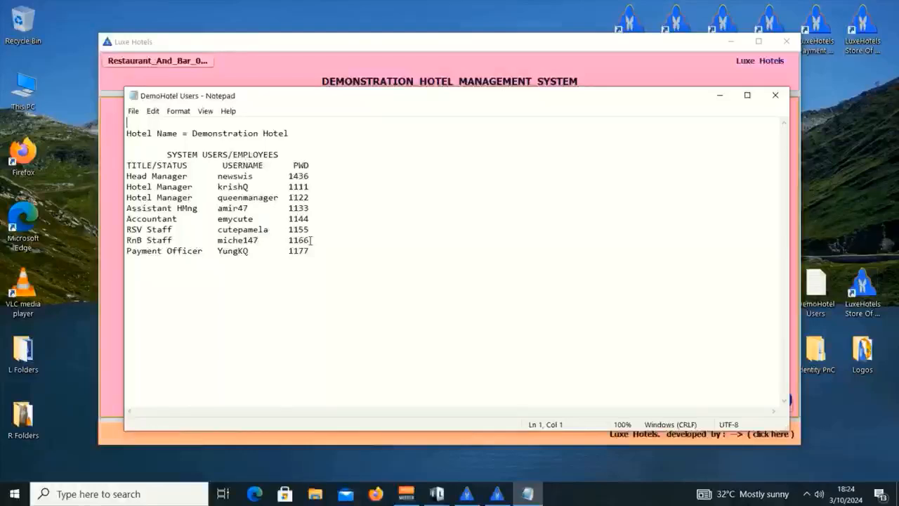
left_click(775, 94)
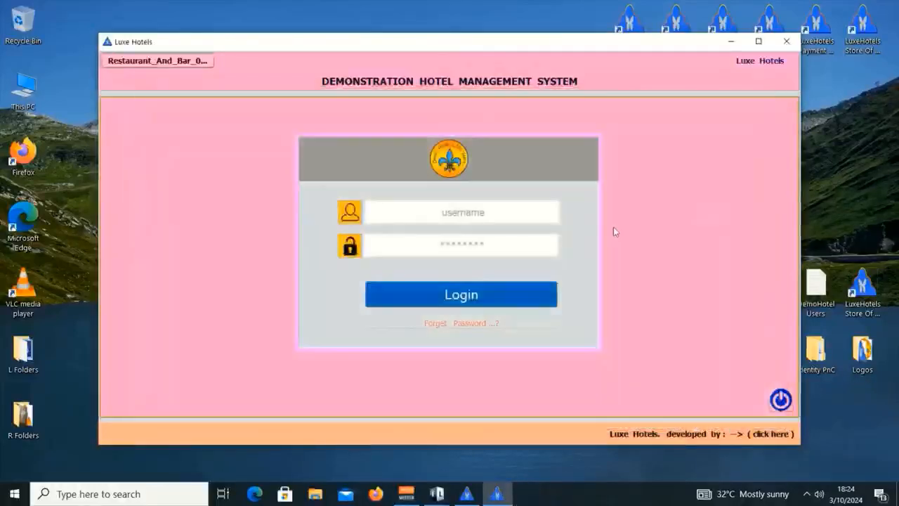
Log in with the restaurant and bar staff username and password.
left_click(473, 212)
type("mid")
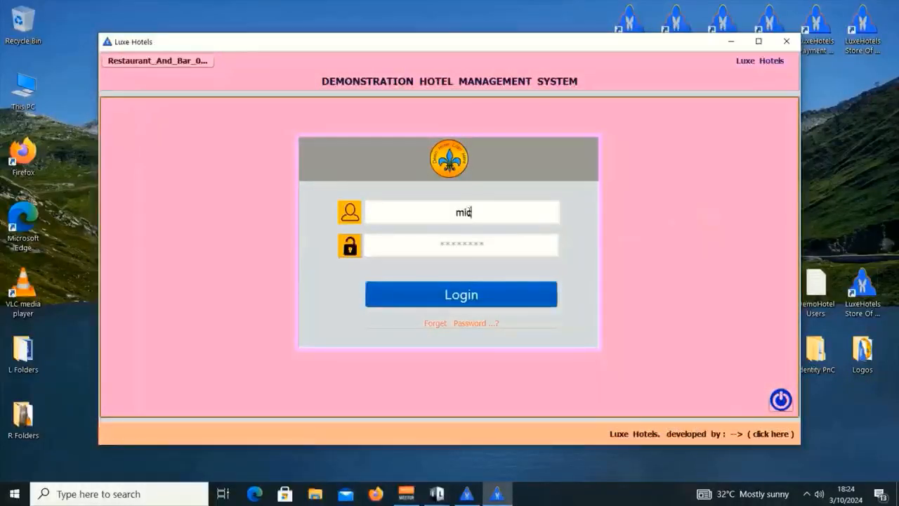
type("he")
type("l47")
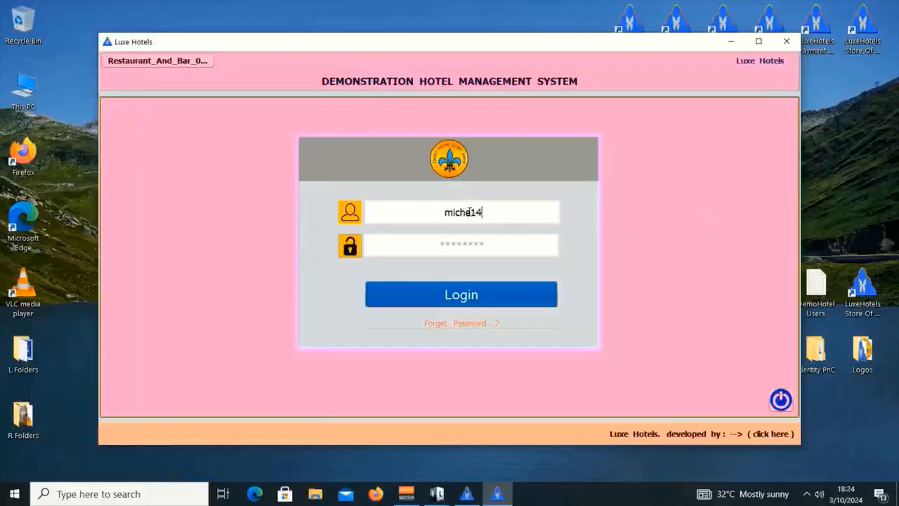
key("Tab")
type("mi")
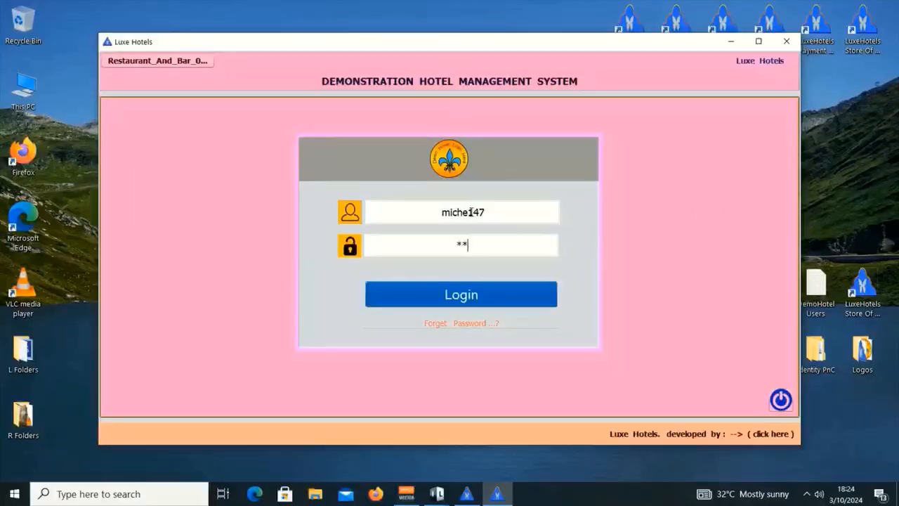
type("ch")
key("Return")
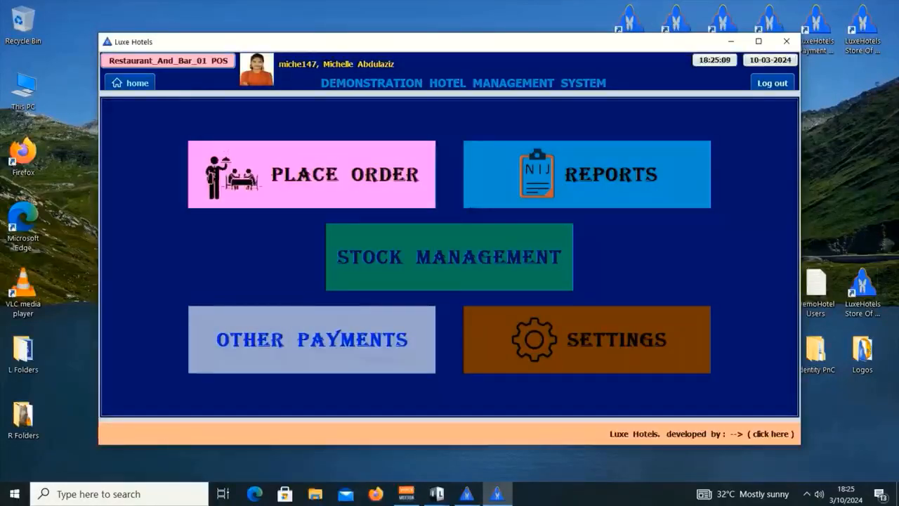
left_click(466, 493)
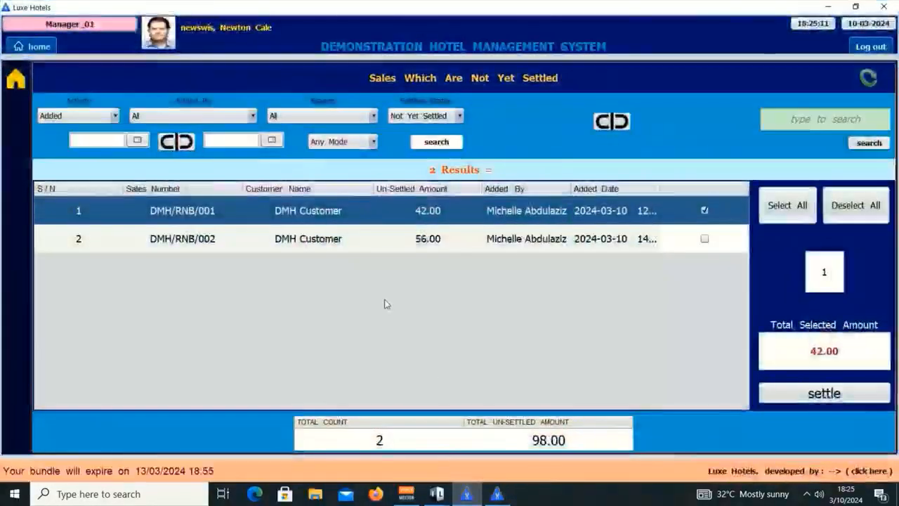
left_click(831, 6)
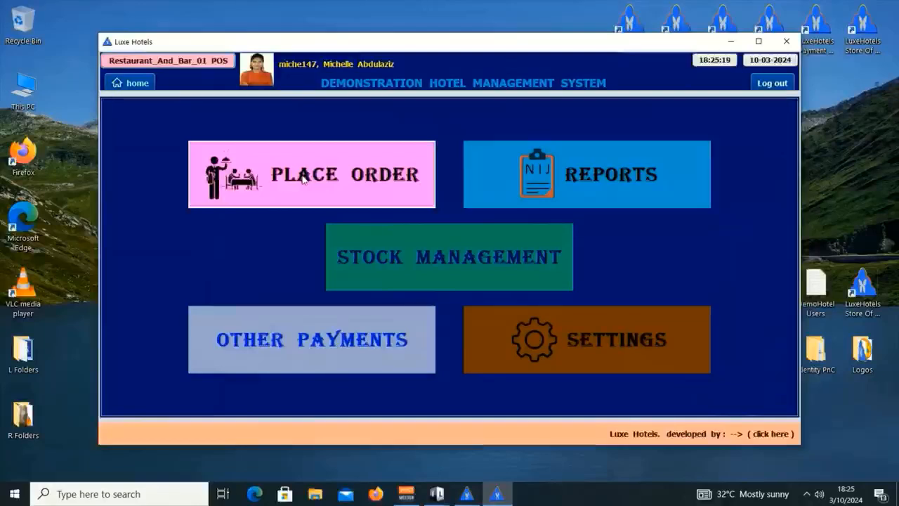
left_click(303, 179)
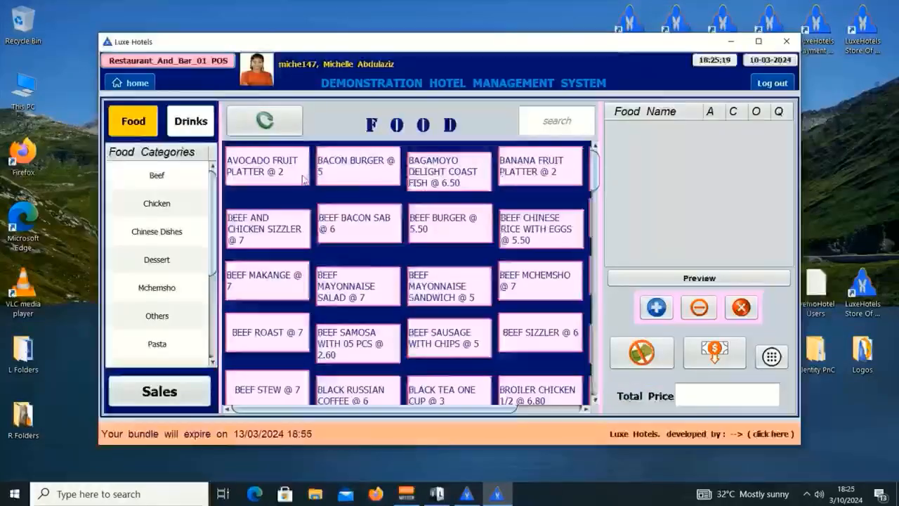
left_click(153, 391)
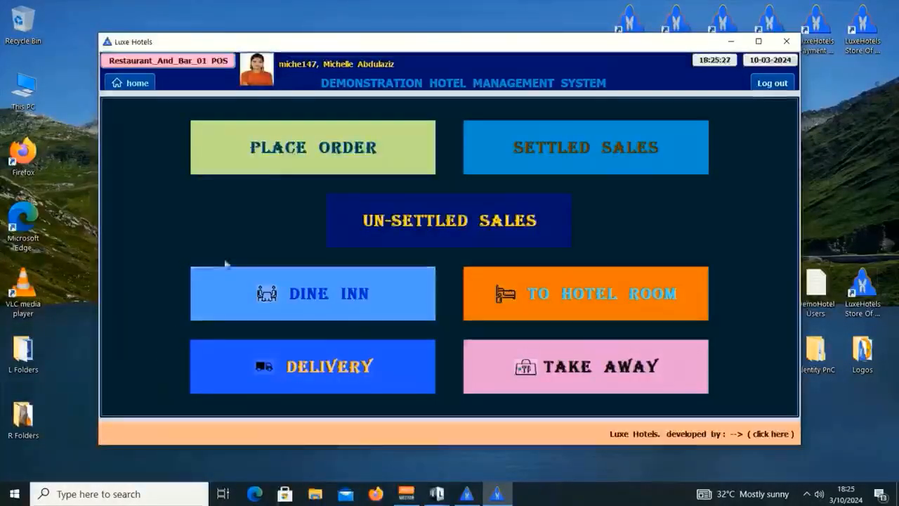
left_click(409, 234)
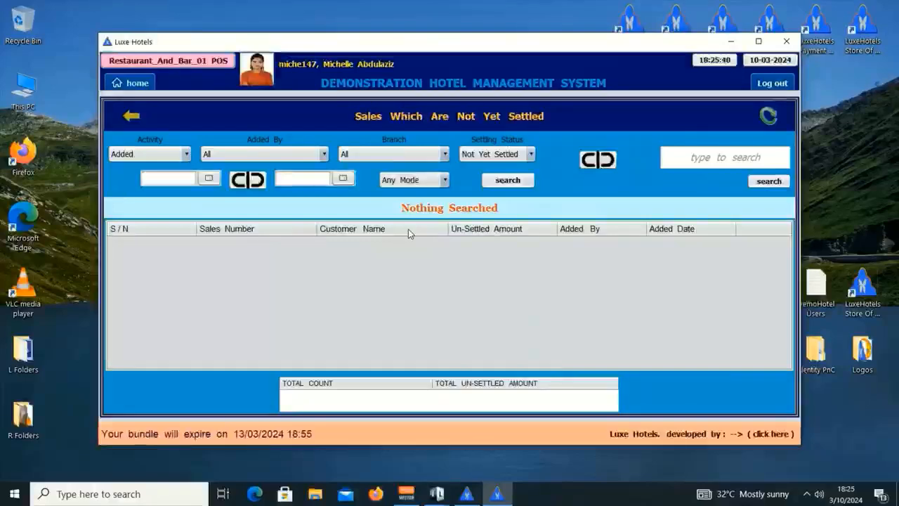
left_click(744, 154)
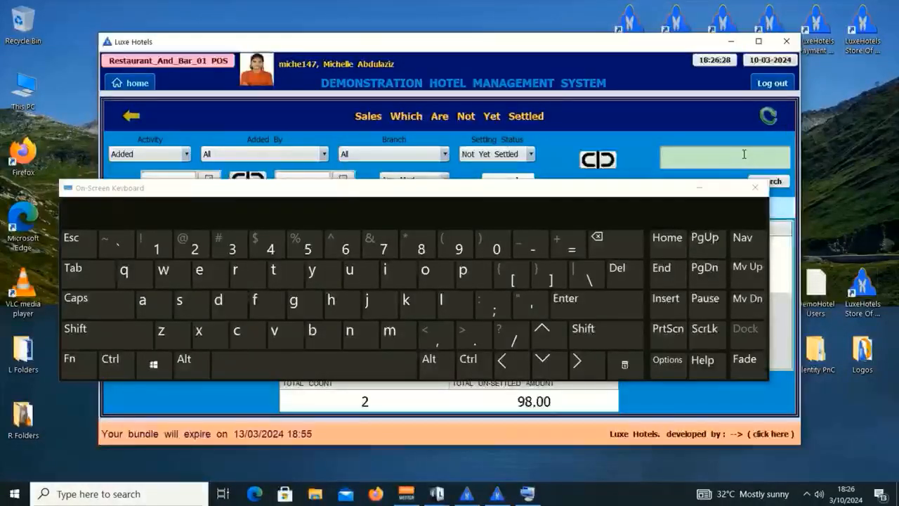
left_click(755, 188)
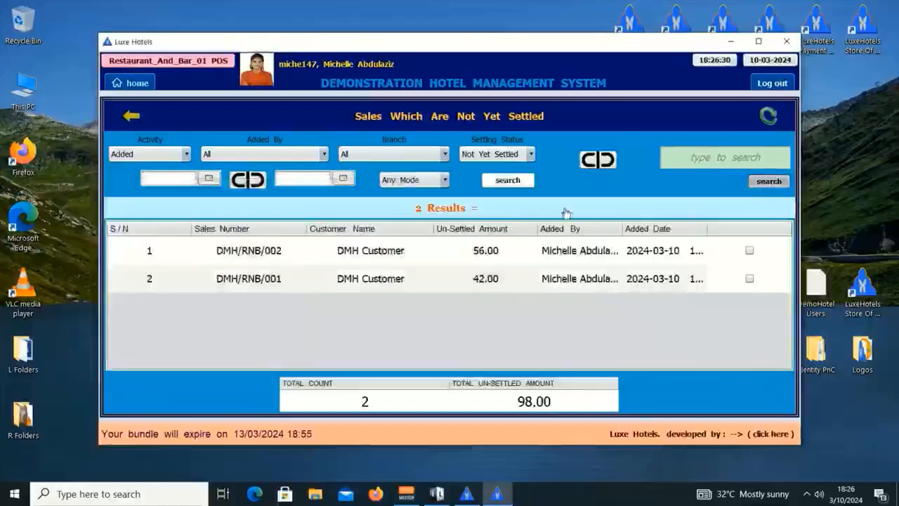
left_click(768, 180)
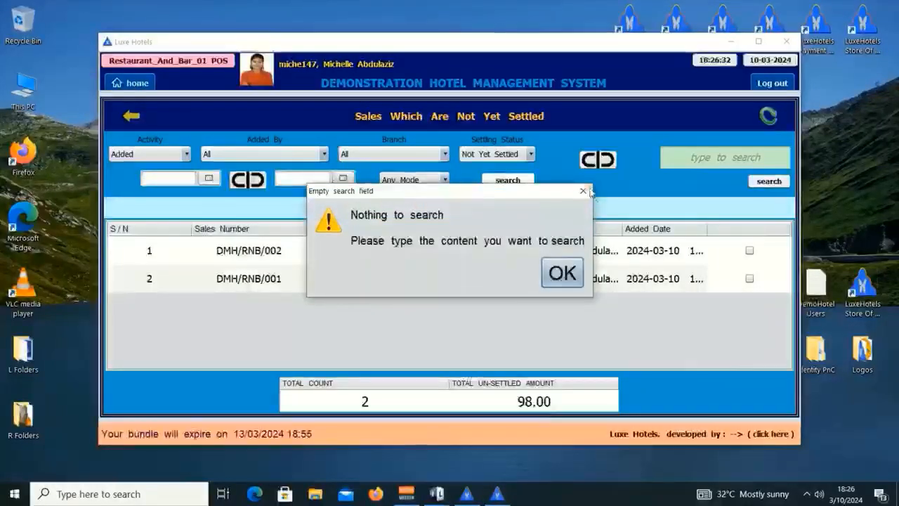
key("Return")
left_click(132, 83)
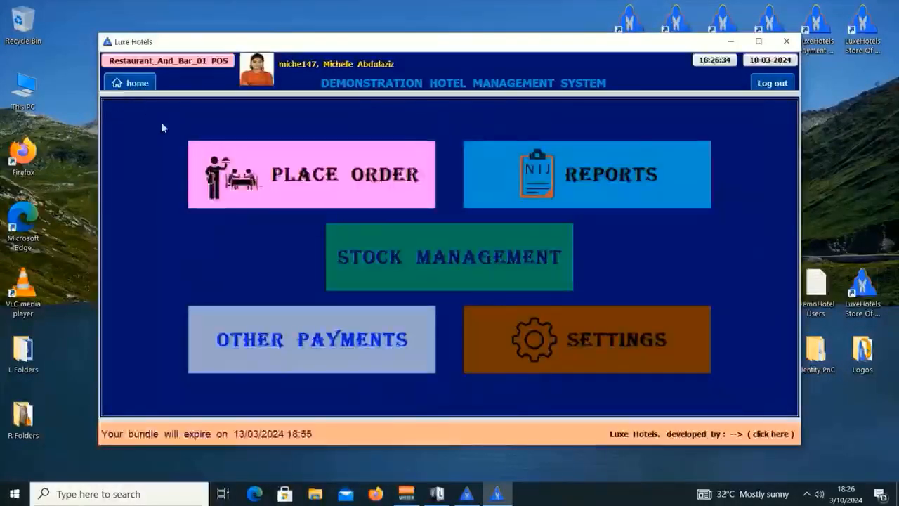
Turn off the OnScreen Keyboard setting and save it with the authorising keypad password.
left_click(571, 346)
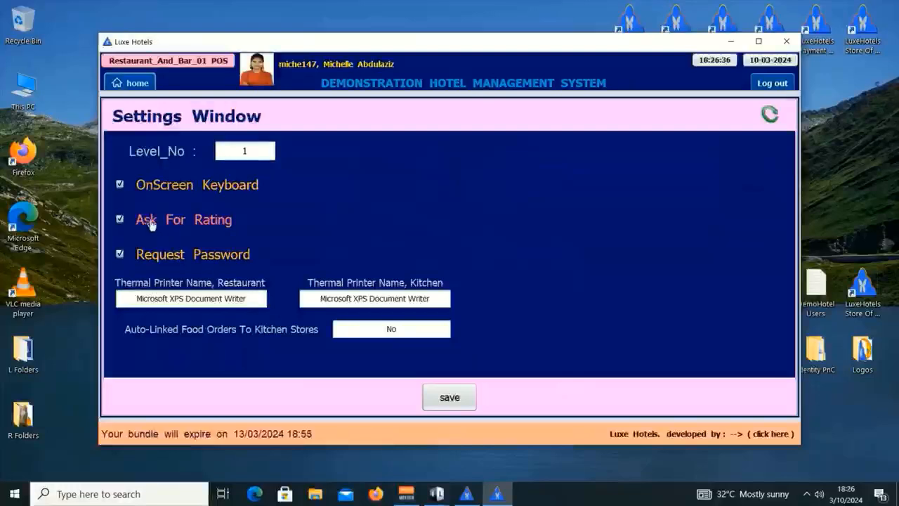
left_click(153, 189)
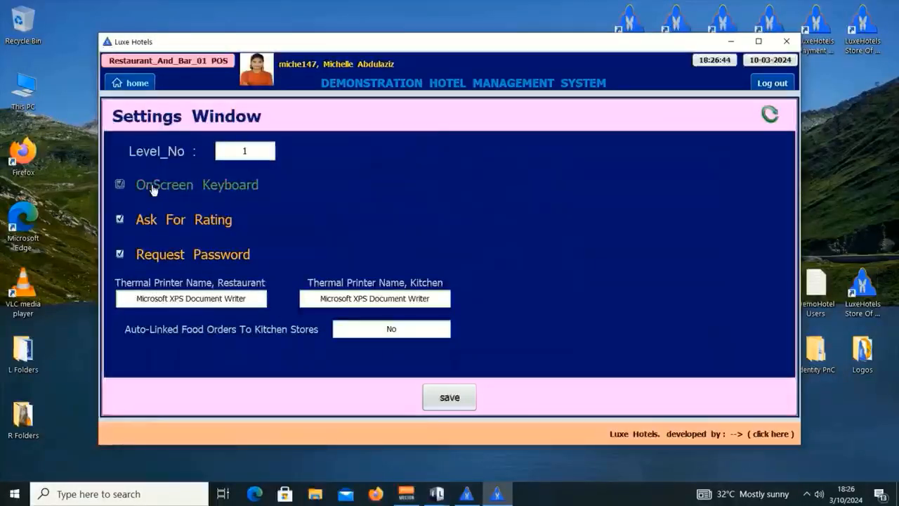
left_click(462, 398)
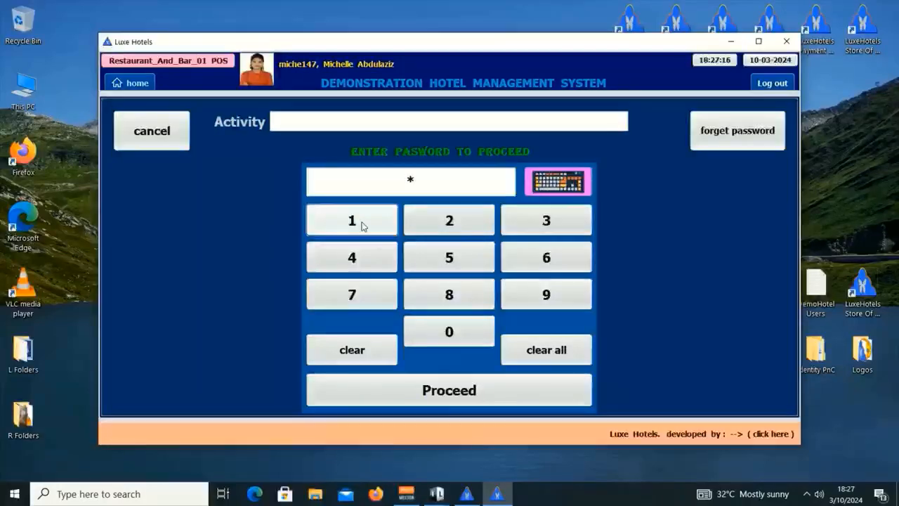
left_click(361, 223)
left_click(563, 257)
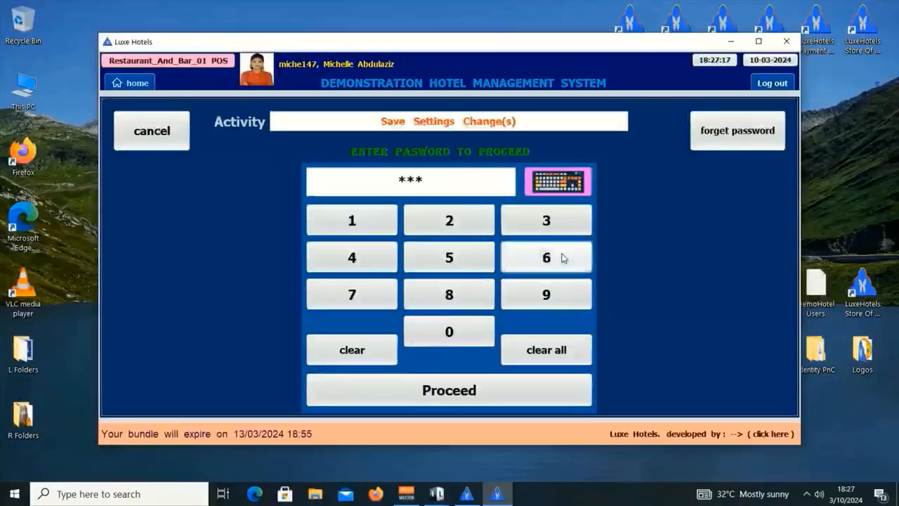
left_click(564, 257)
left_click(477, 399)
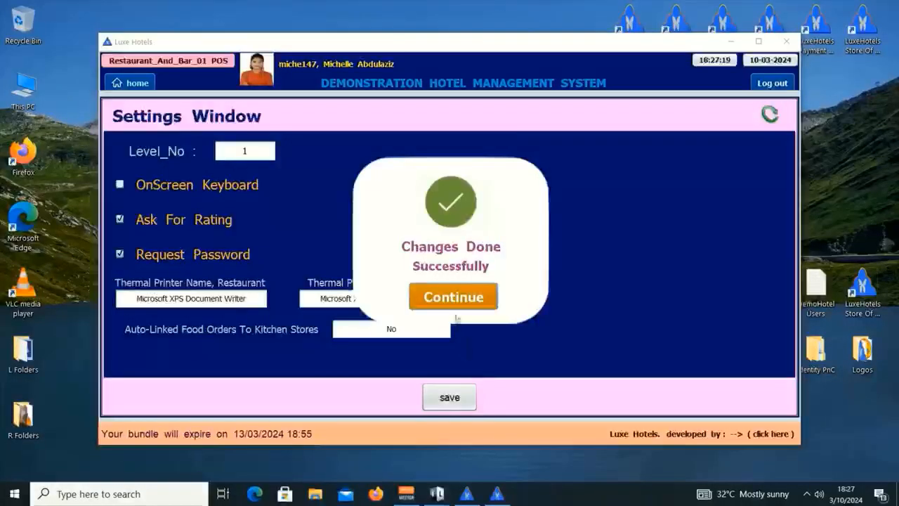
Return to the POS home menu and open Place Order.
left_click(450, 295)
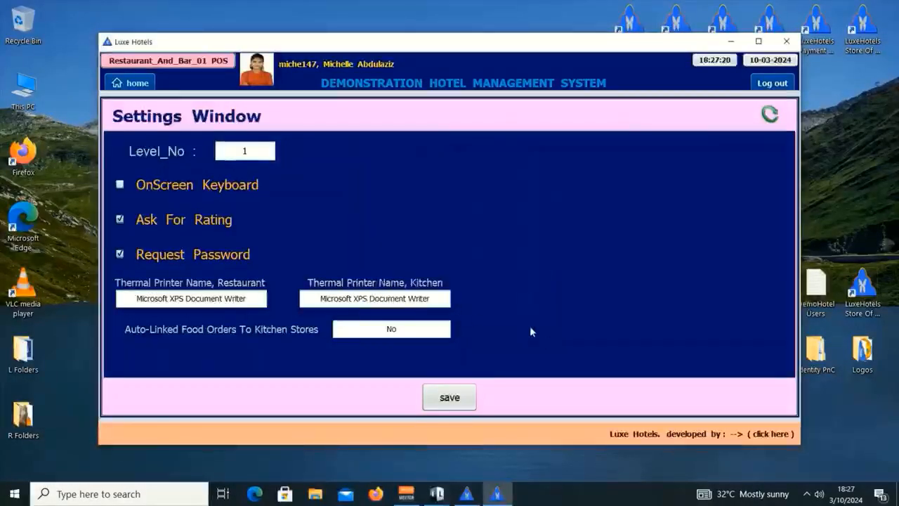
left_click(131, 83)
left_click(301, 174)
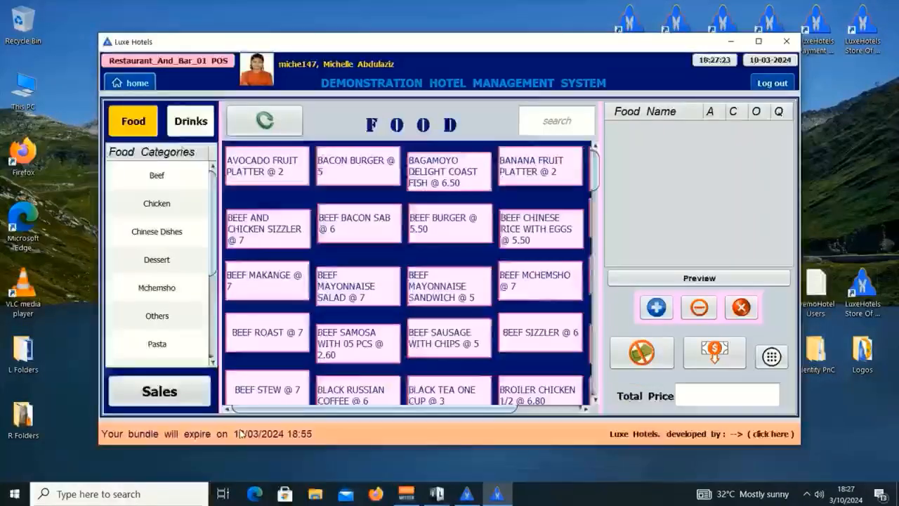
Open Un-Settled Sales and tick the 56.00 and 42.00 sales, totalling 98.00.
left_click(170, 391)
left_click(431, 230)
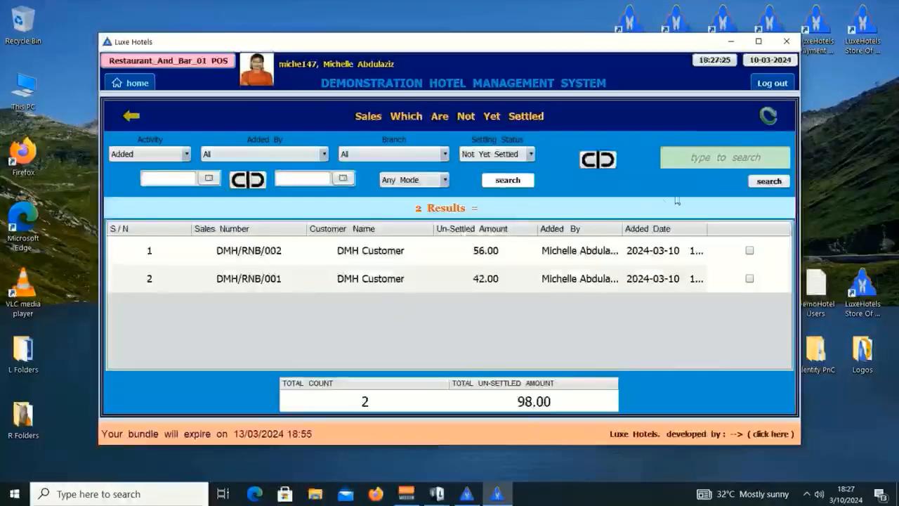
left_click(730, 158)
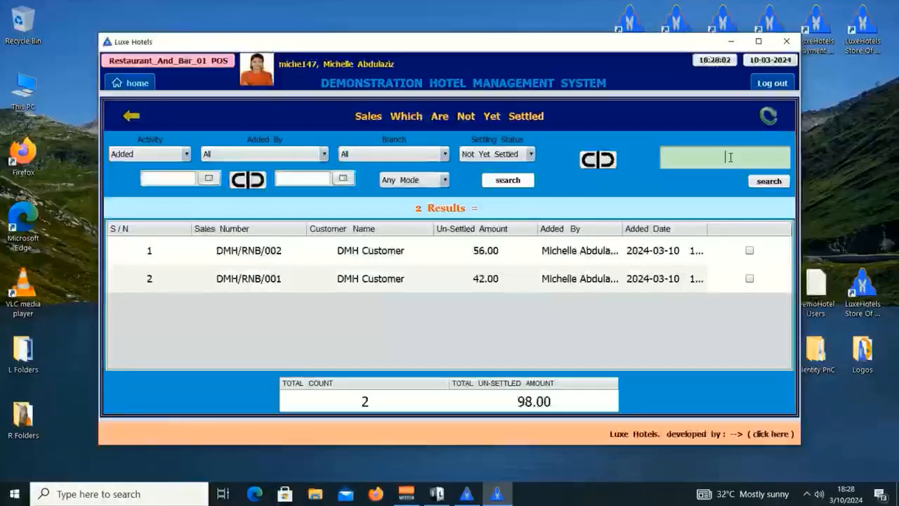
left_click(749, 250)
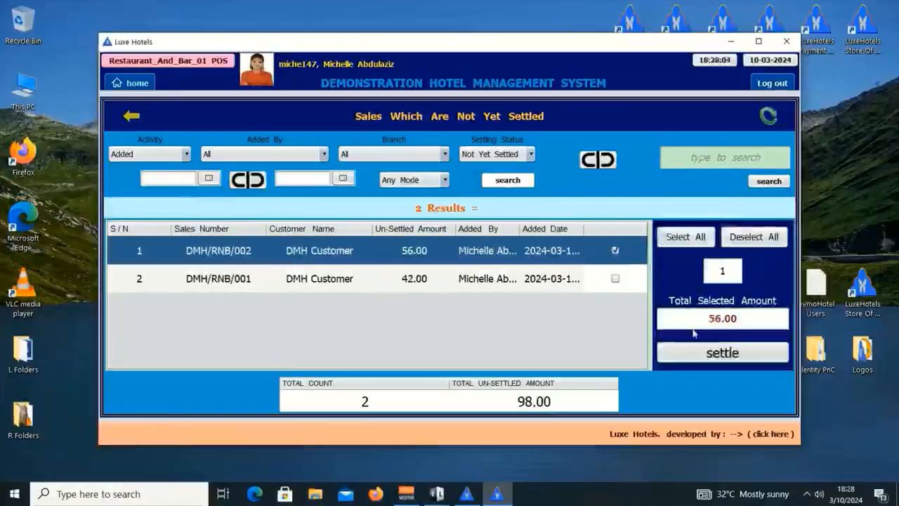
left_click(615, 278)
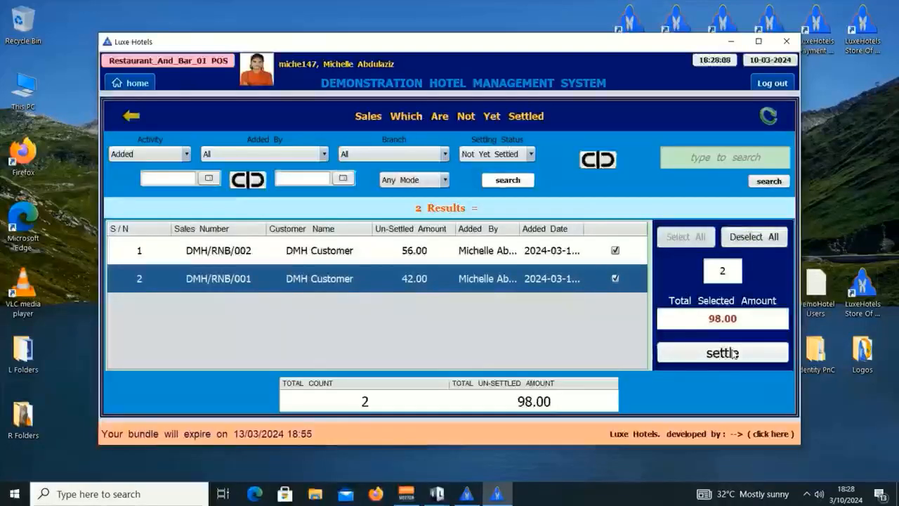
Start settling them with PAYPAL, then cancel at the password keypad.
left_click(733, 353)
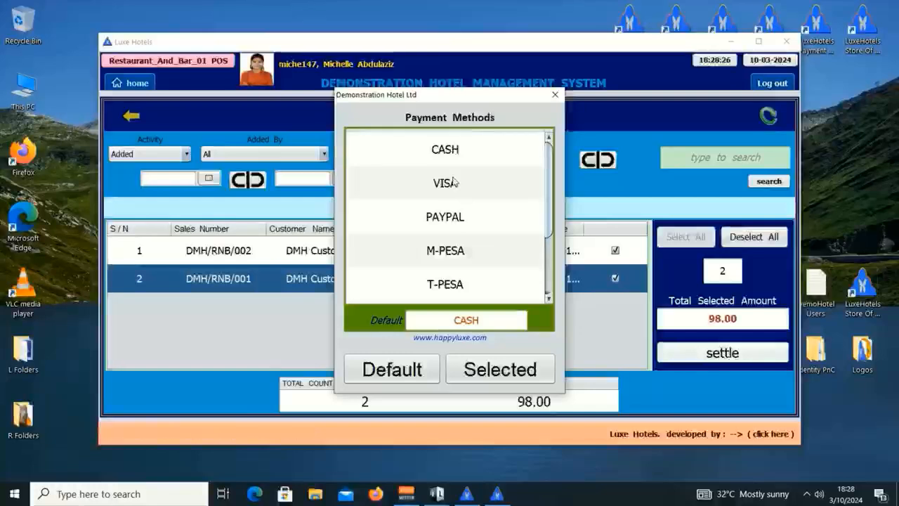
left_click(470, 221)
left_click(531, 373)
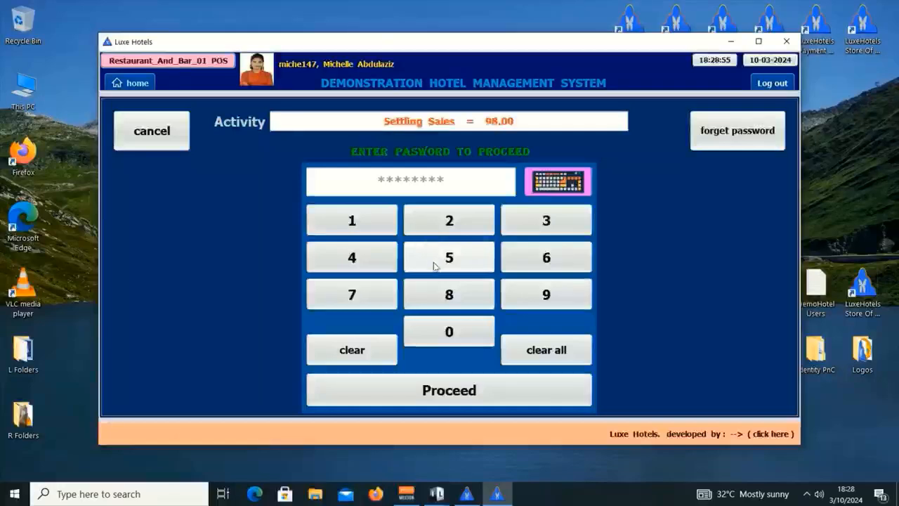
left_click(170, 134)
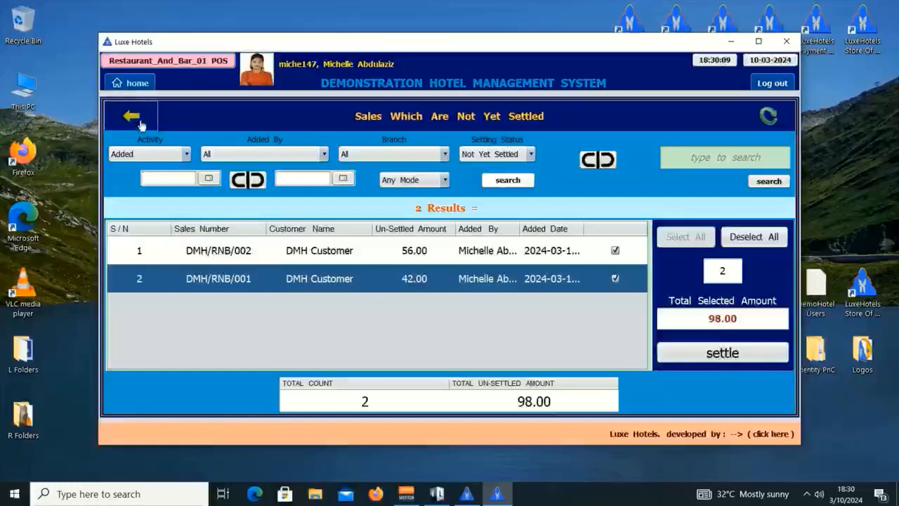
Go back to the sales menu, open DINE INN tables, then open Dine_Inn Invoices History.
left_click(140, 124)
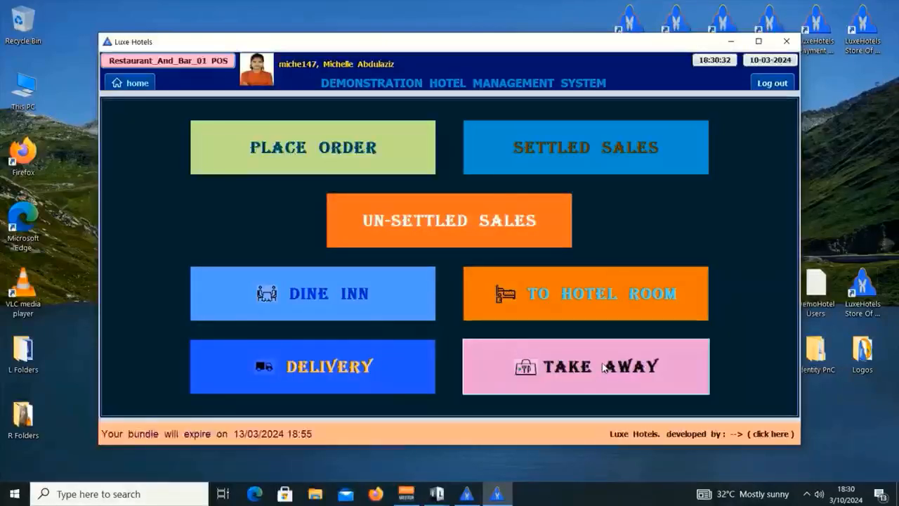
left_click(349, 295)
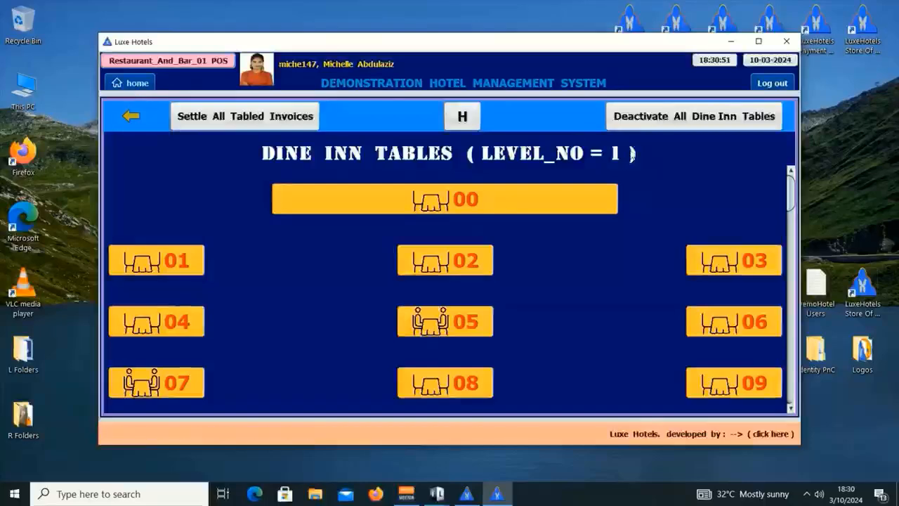
left_click_drag(792, 194, 725, 154)
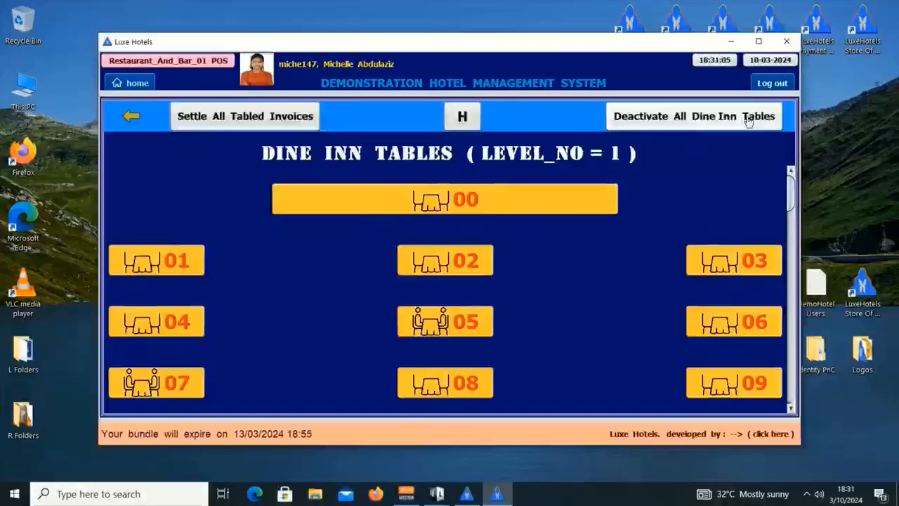
left_click(462, 118)
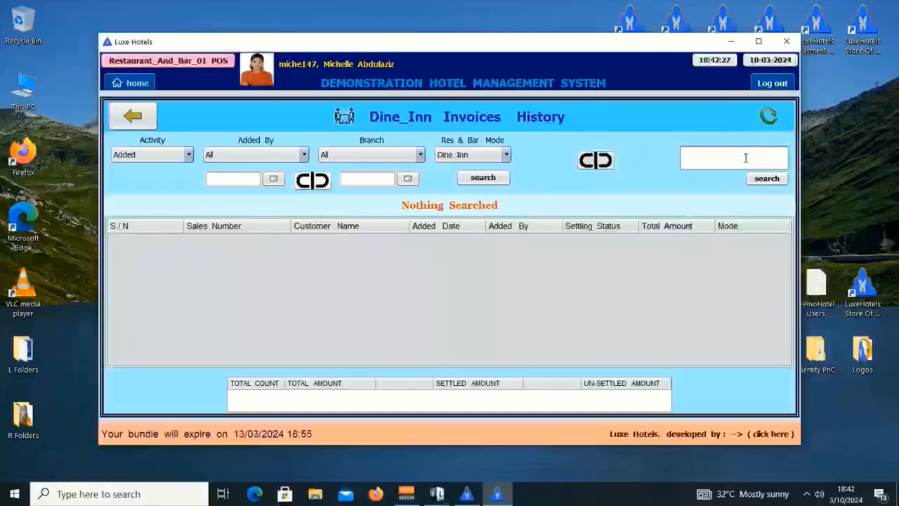
List the three dine-in invoices (105.00), inspect the 7.00 invoice, then return to Dine Inn tables.
key("Return")
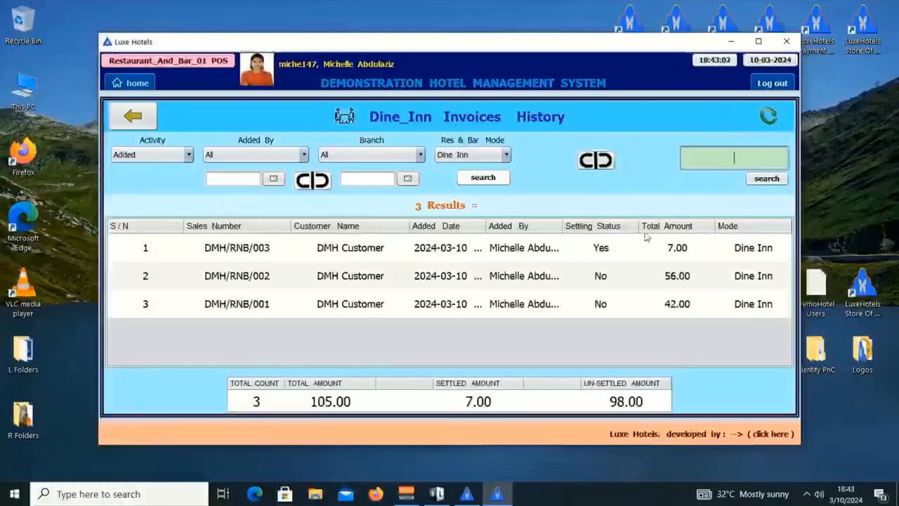
double_click(239, 249)
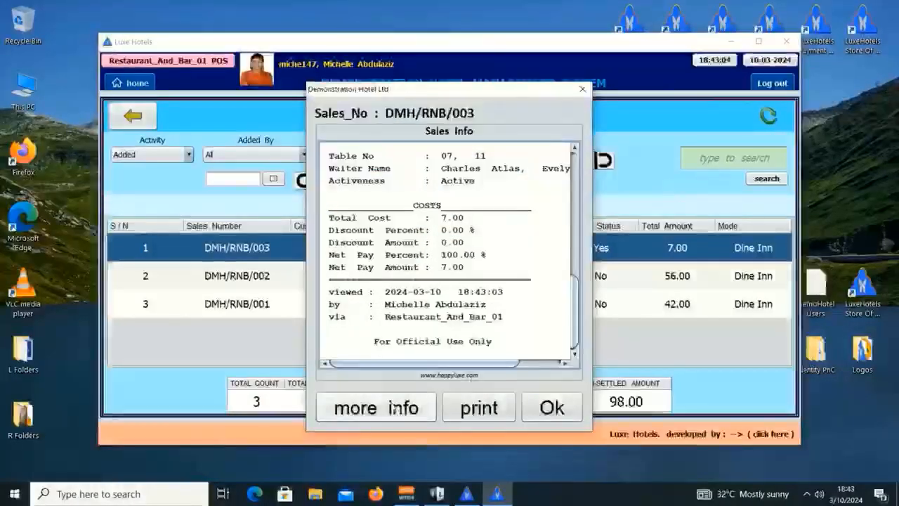
left_click(395, 407)
left_click(143, 117)
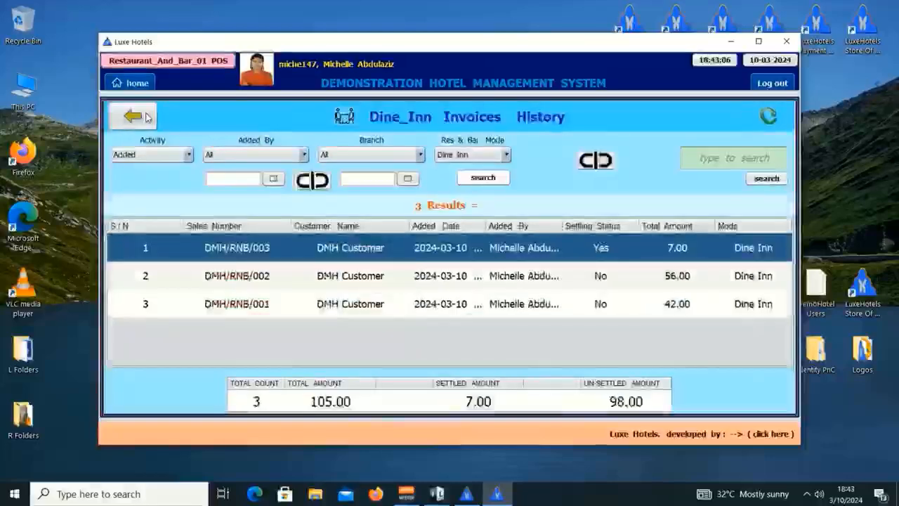
left_click(134, 116)
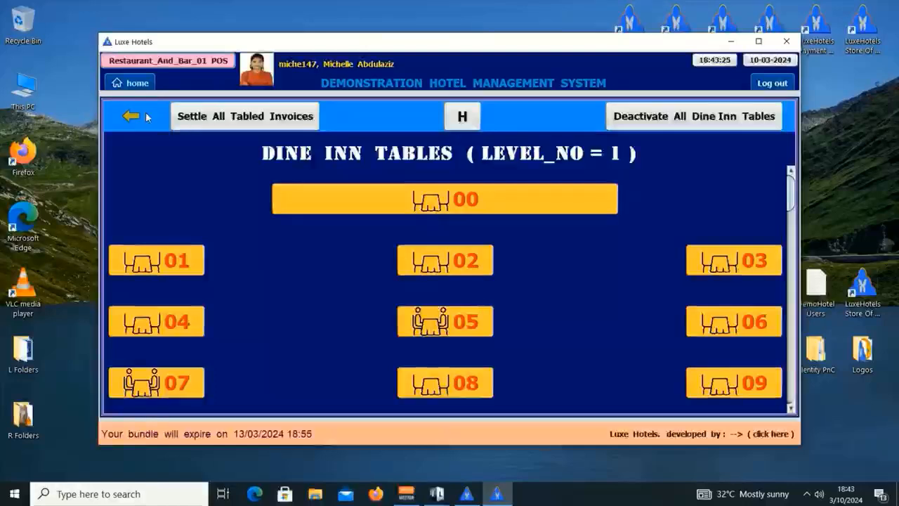
Try Settle All Tabled Invoices, stop at the 98.00 USD note, and return to the sales menu.
left_click(261, 121)
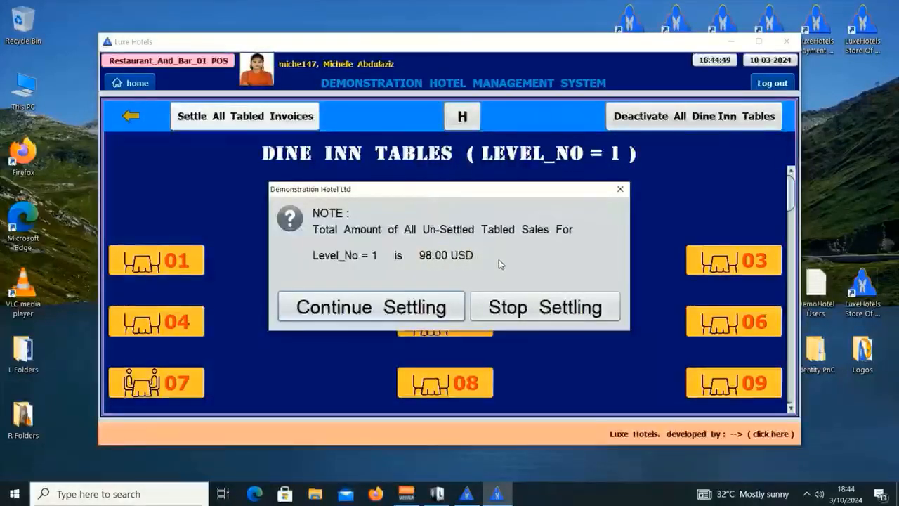
left_click(562, 310)
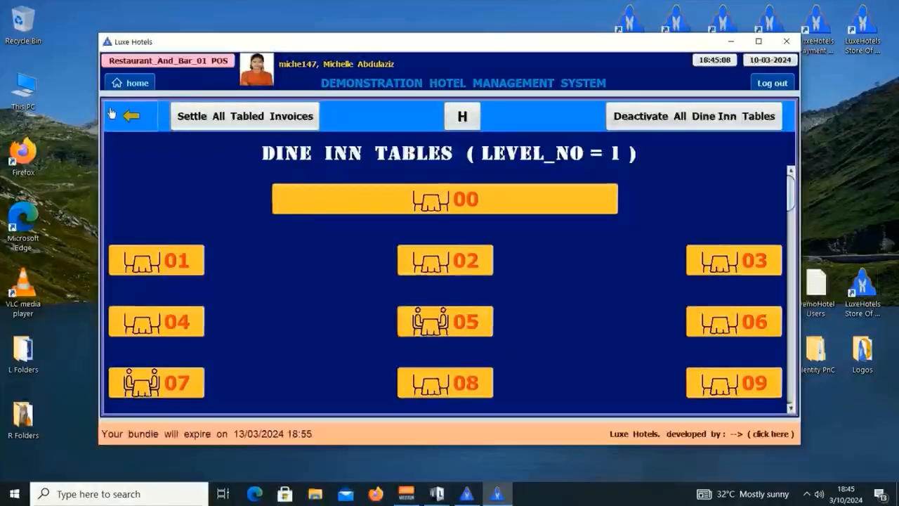
left_click(119, 116)
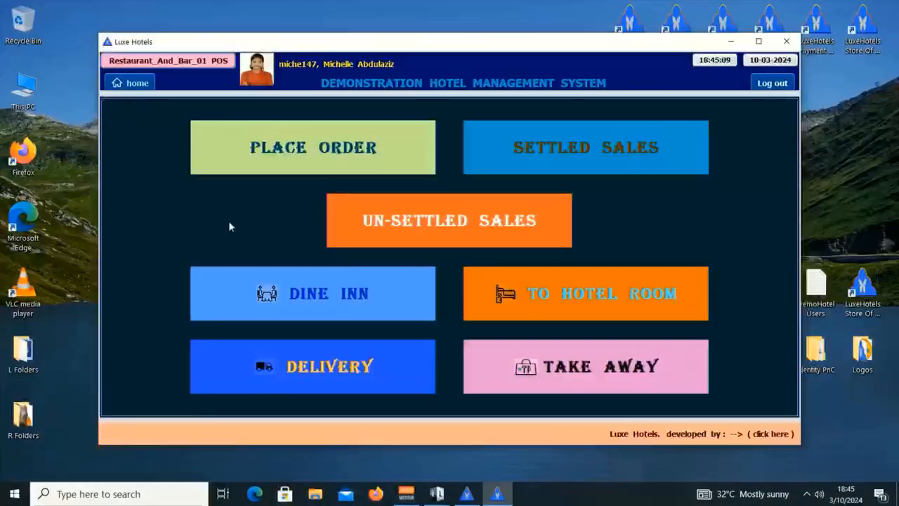
left_click(615, 300)
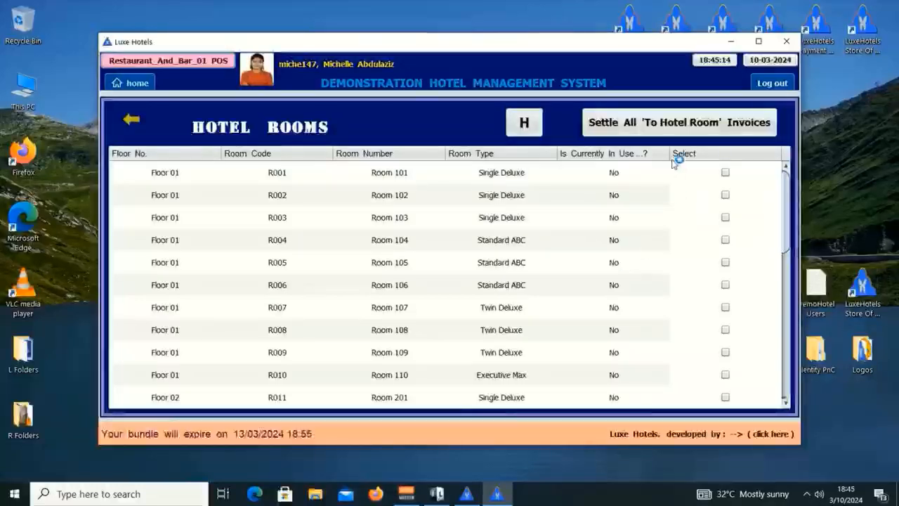
left_click(669, 127)
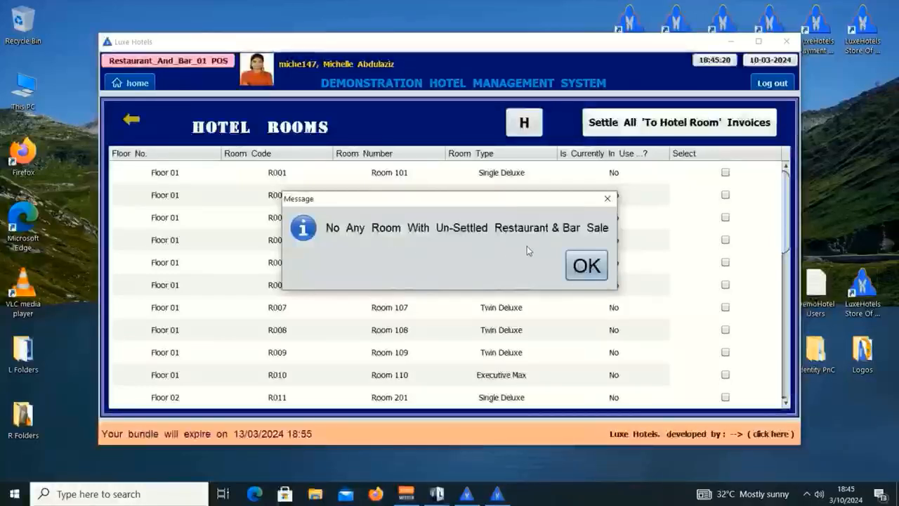
left_click(593, 267)
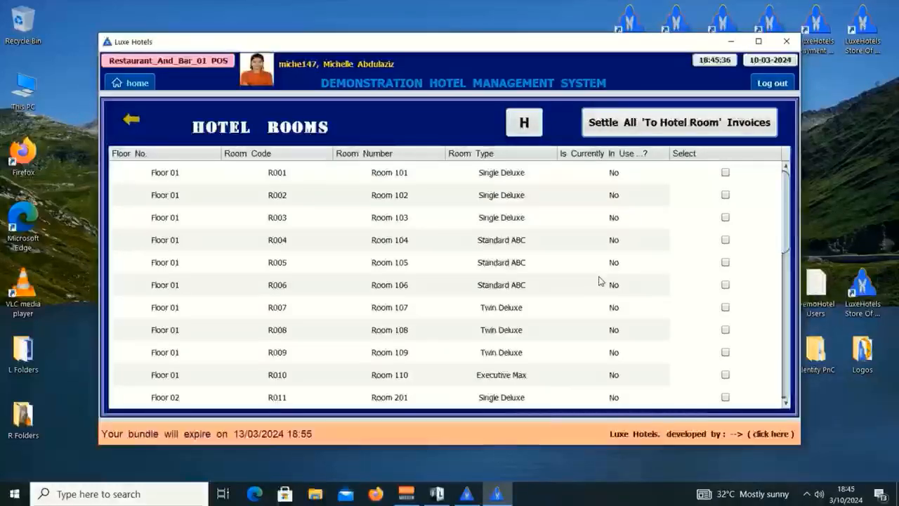
left_click(524, 125)
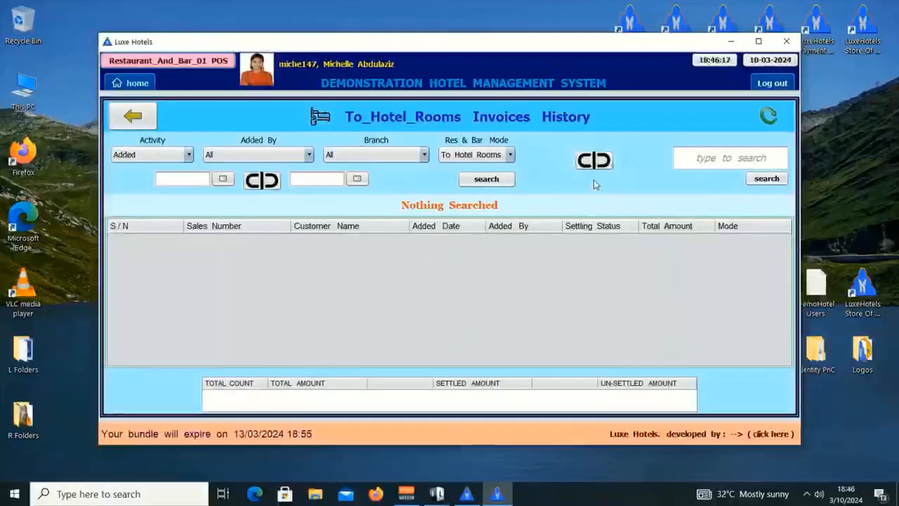
left_click(132, 120)
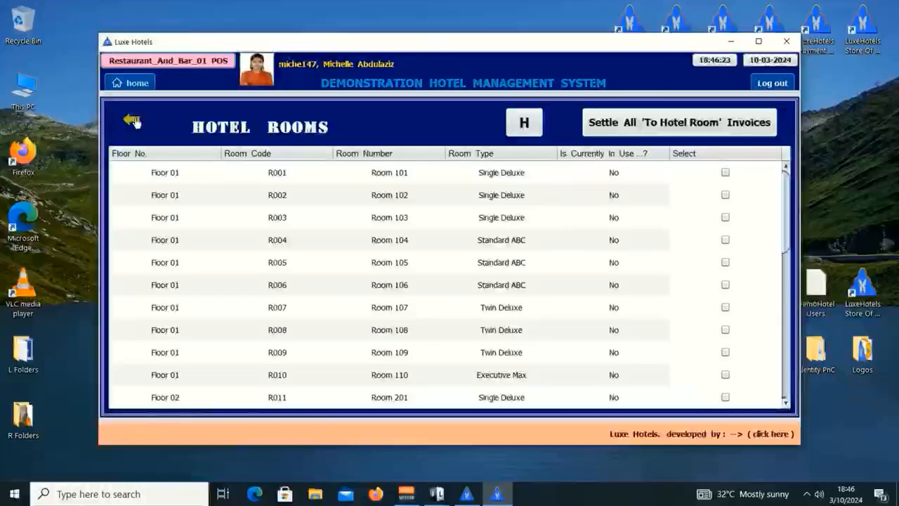
left_click(134, 120)
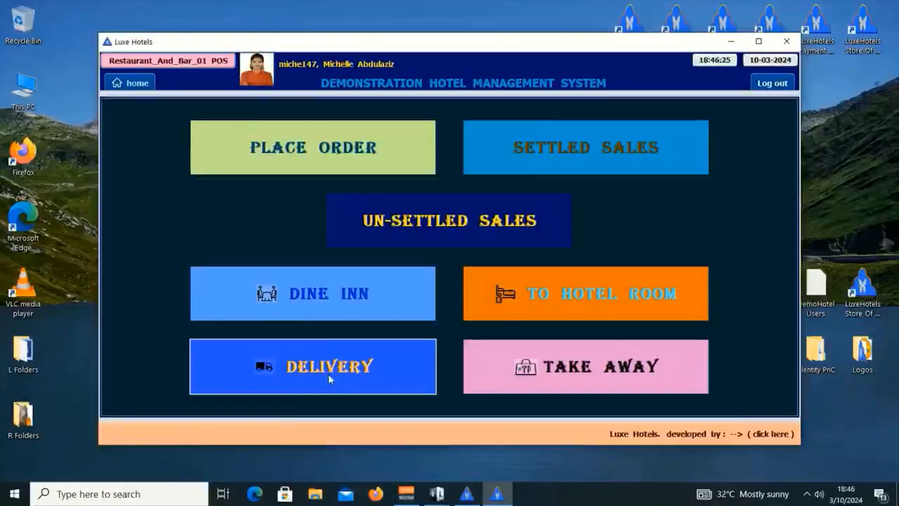
Check Delivery invoices for unsettled sales, dismiss the none-found message, and return home.
left_click(328, 372)
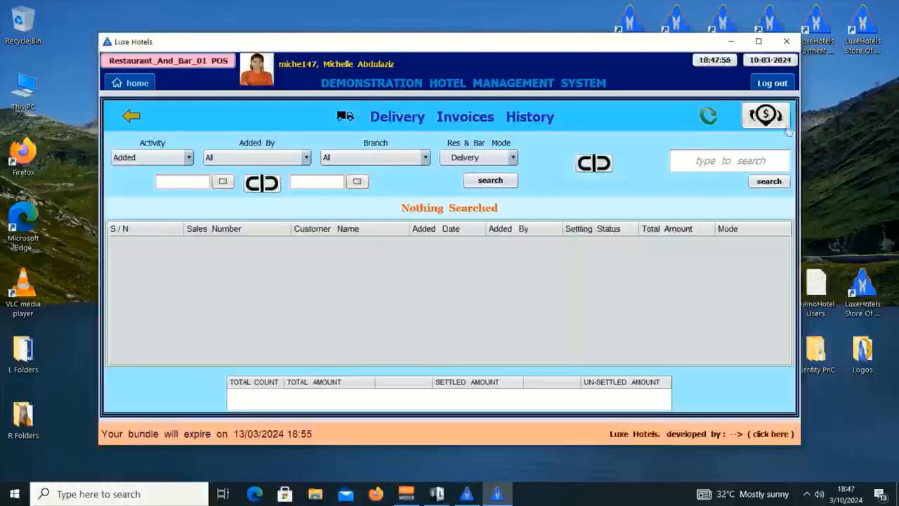
left_click(765, 117)
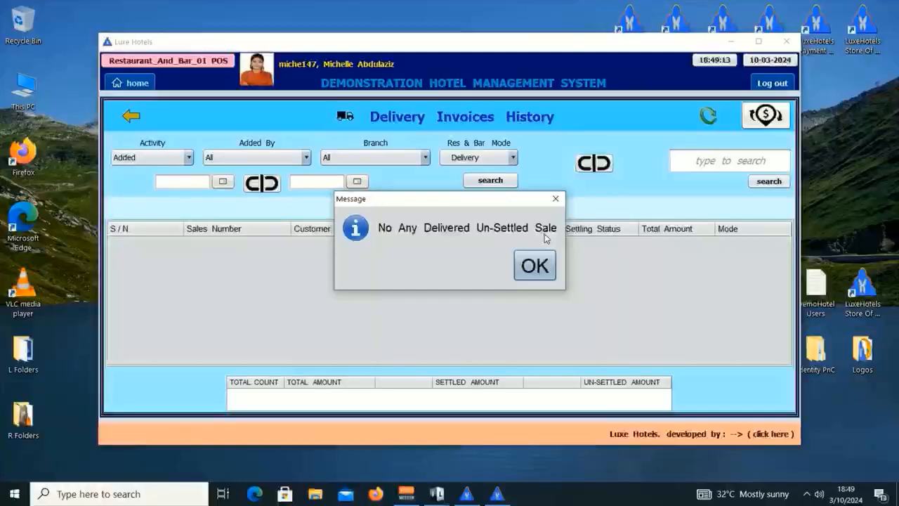
left_click(554, 198)
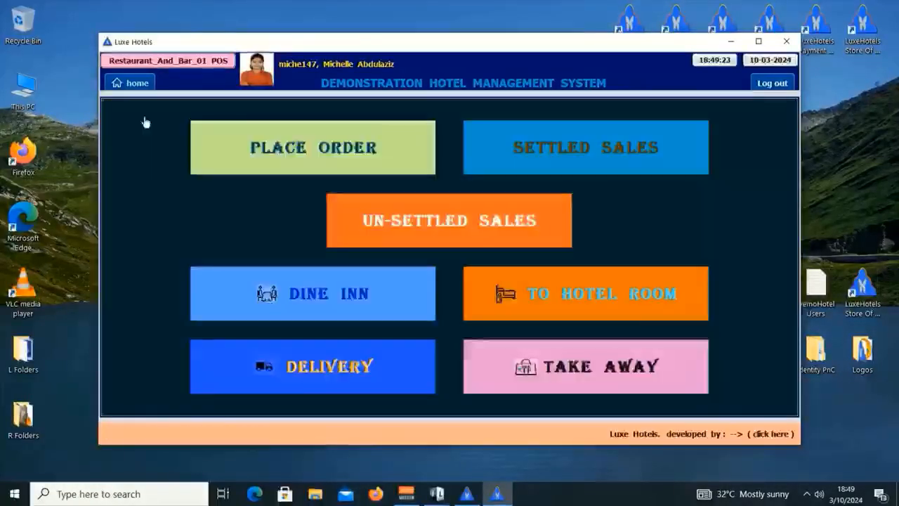
left_click(142, 120)
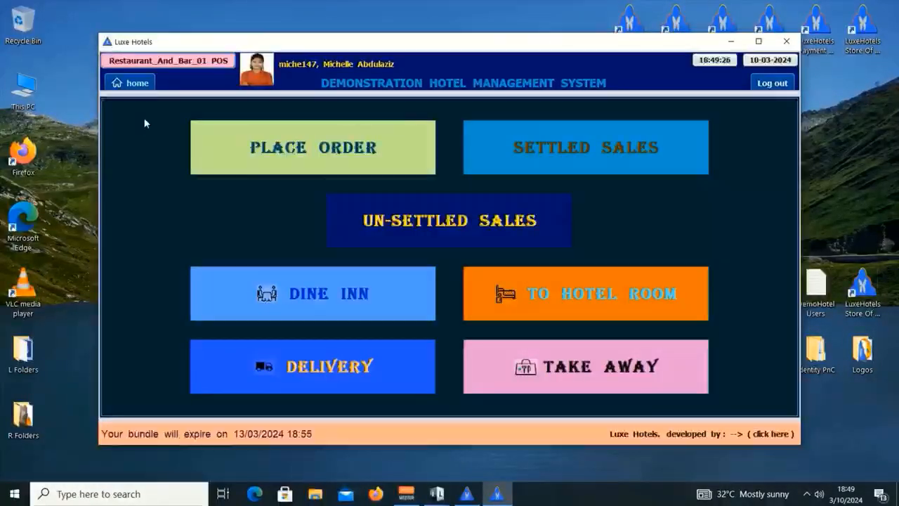
Check Take Away for unsettled sales, dismiss the none-found message, and log out.
left_click(589, 372)
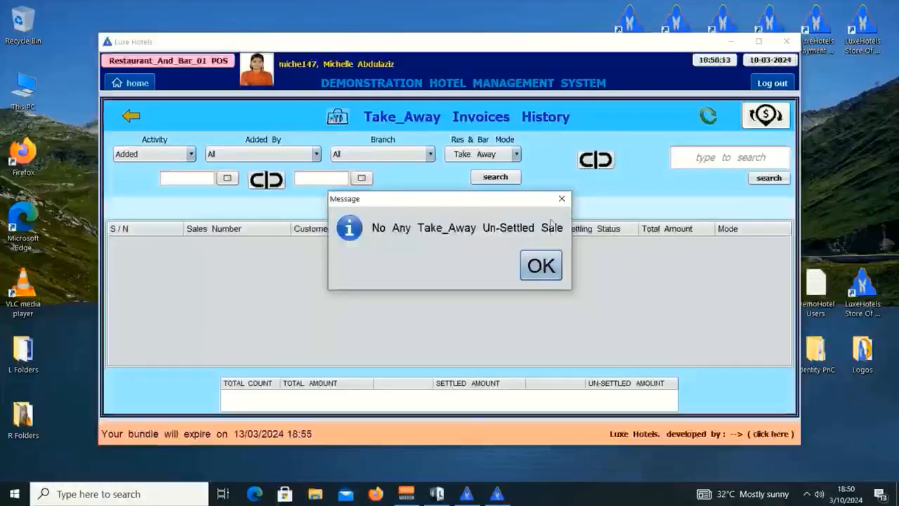
left_click(561, 201)
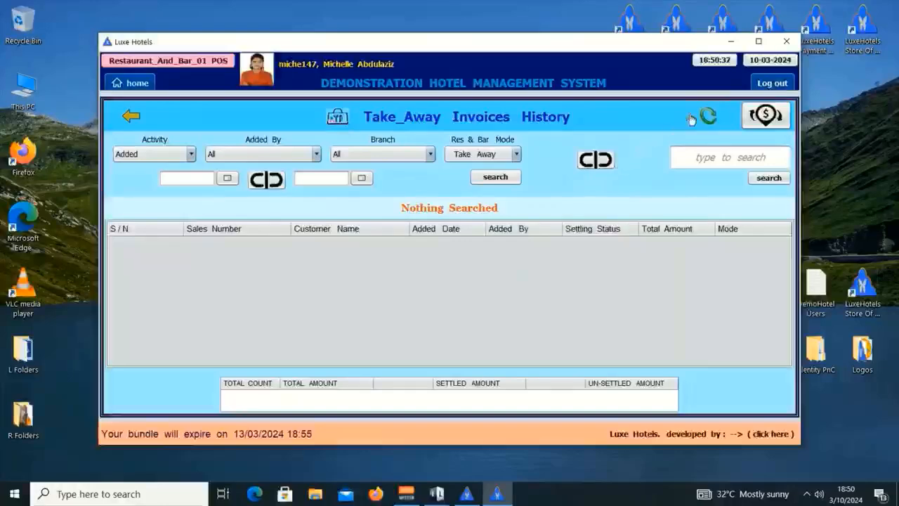
left_click(770, 83)
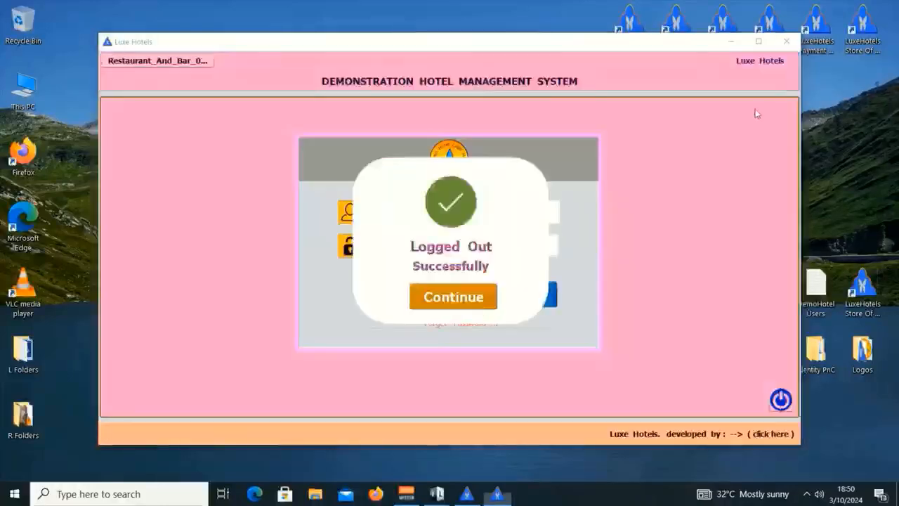
Close the POS login, reload the manager's unsettled sales, and return to Receive Payment.
left_click(780, 398)
left_click(467, 493)
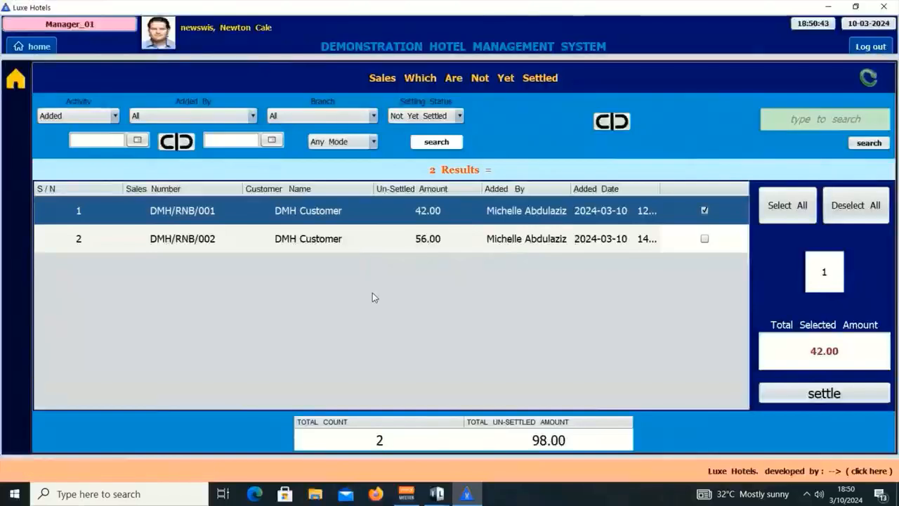
left_click(888, 76)
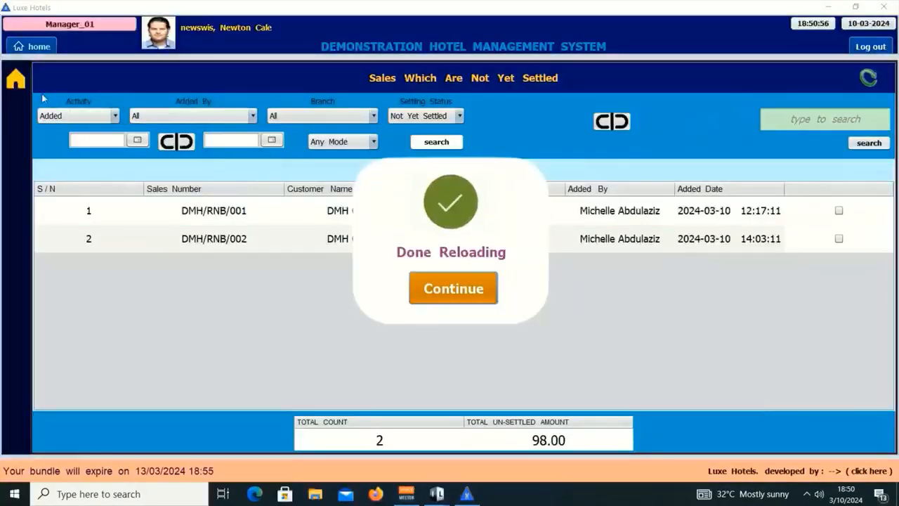
left_click(24, 83)
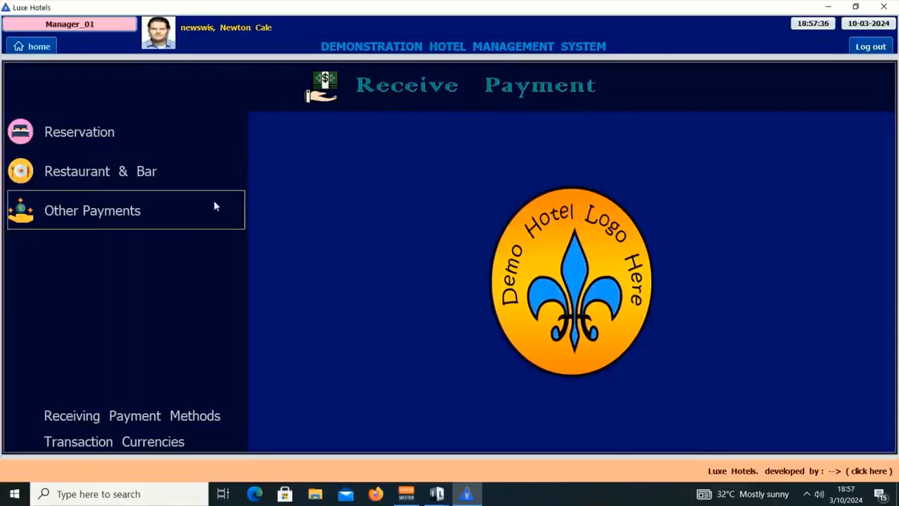
Open Other Payments and show the Receiving Main Categories table of 7 categories.
left_click(170, 210)
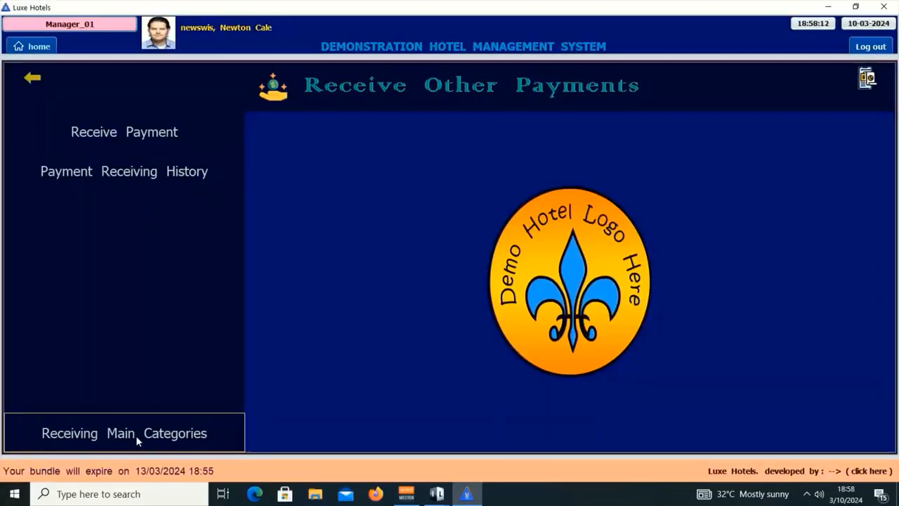
left_click(136, 435)
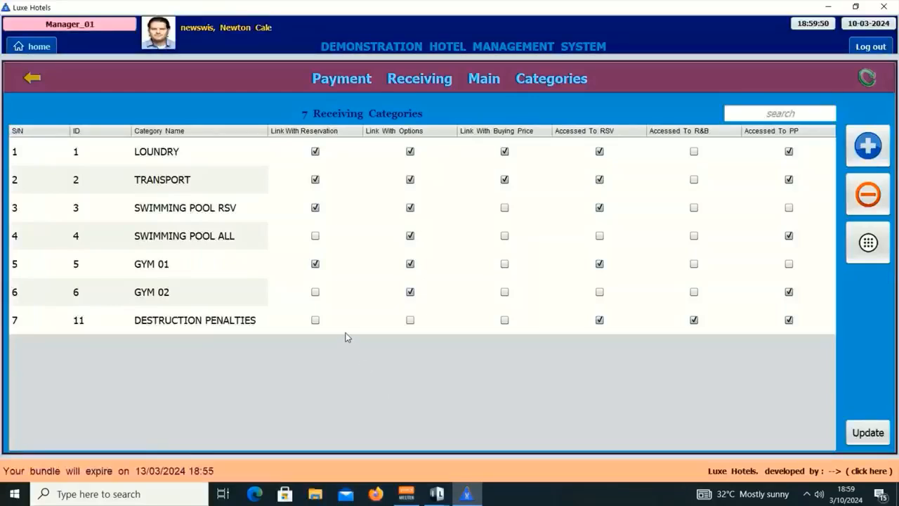
Rename the LOUNDRY category to 'LOUNDRY 24RTT' and unlink it from reservations.
left_click(214, 162)
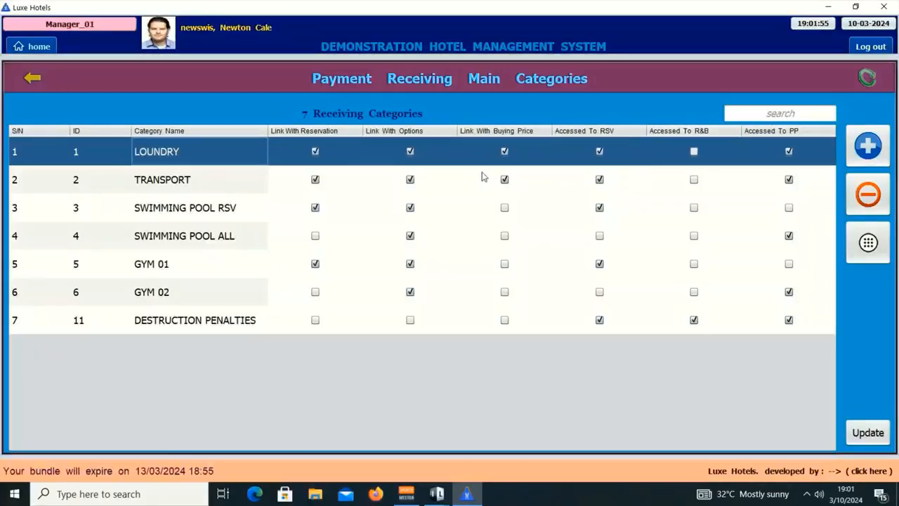
double_click(224, 161)
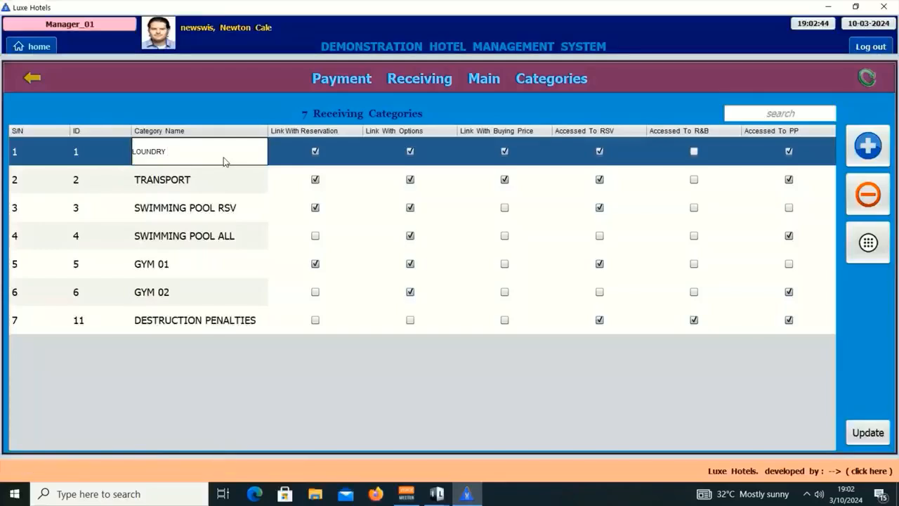
type("24RTT")
key("Return")
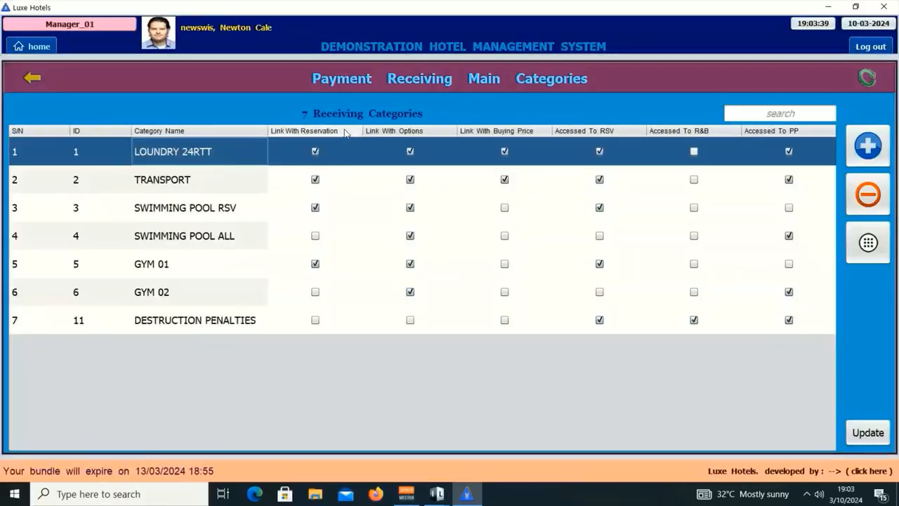
left_click(314, 152)
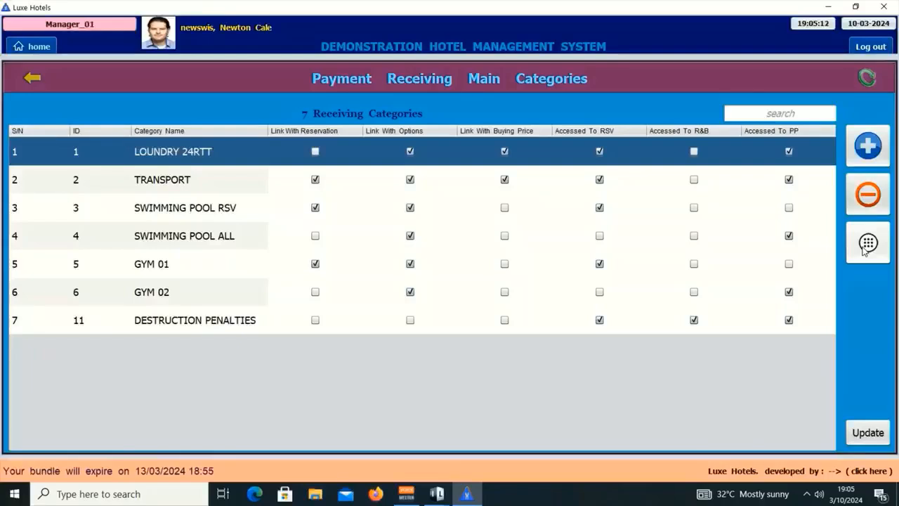
Import only Kids and Senior Swimmer from SWIMMING POOL RSV into LOUNDRY 24RTT's options.
left_click(865, 250)
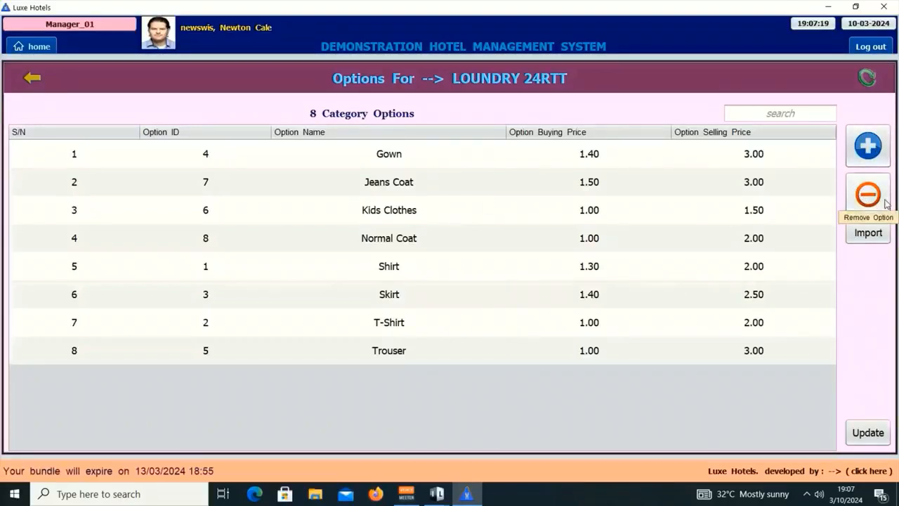
left_click(870, 241)
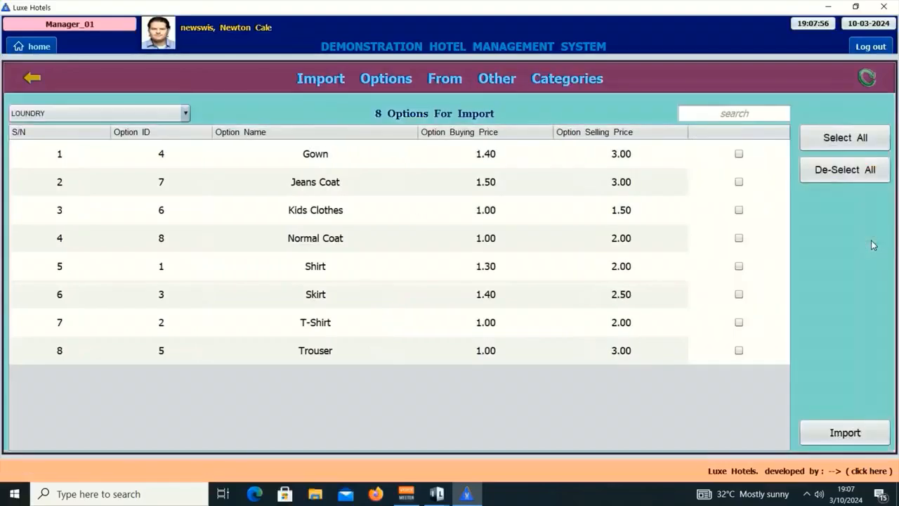
left_click(141, 119)
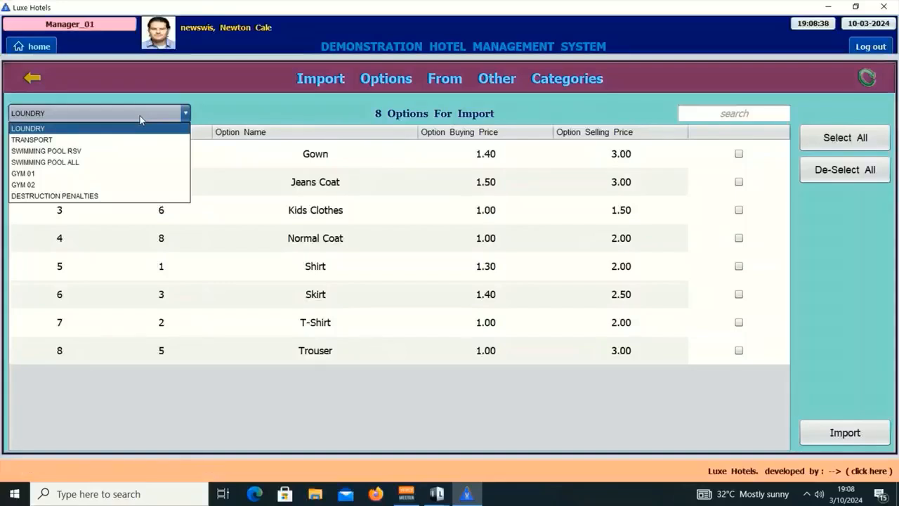
left_click(125, 151)
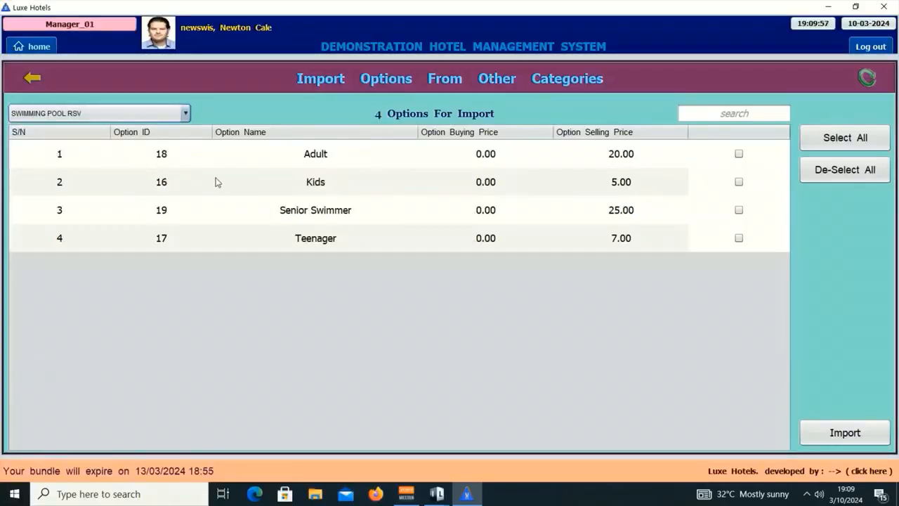
left_click(739, 181)
left_click(739, 210)
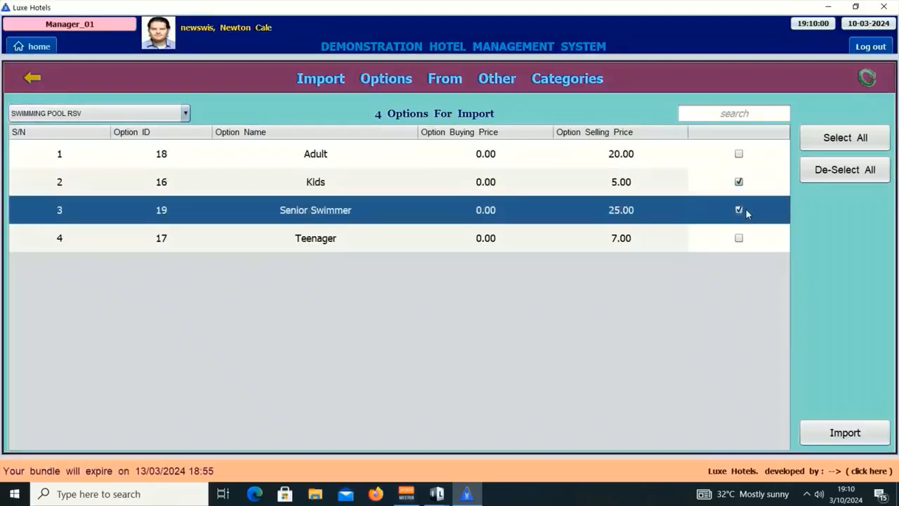
left_click(834, 146)
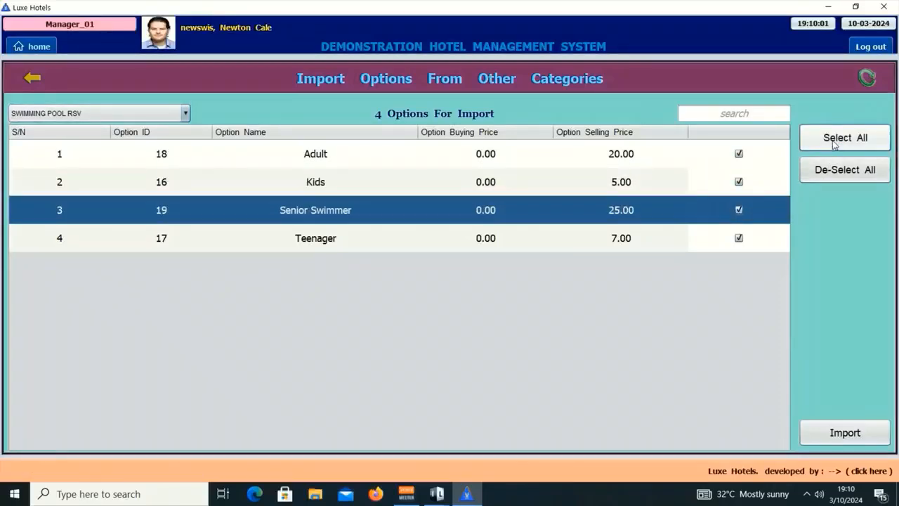
left_click(748, 160)
left_click(740, 238)
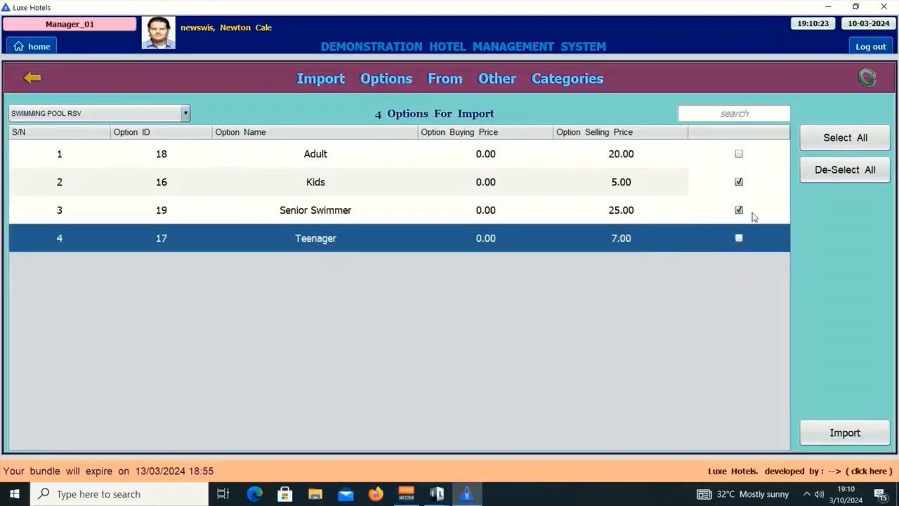
left_click(851, 431)
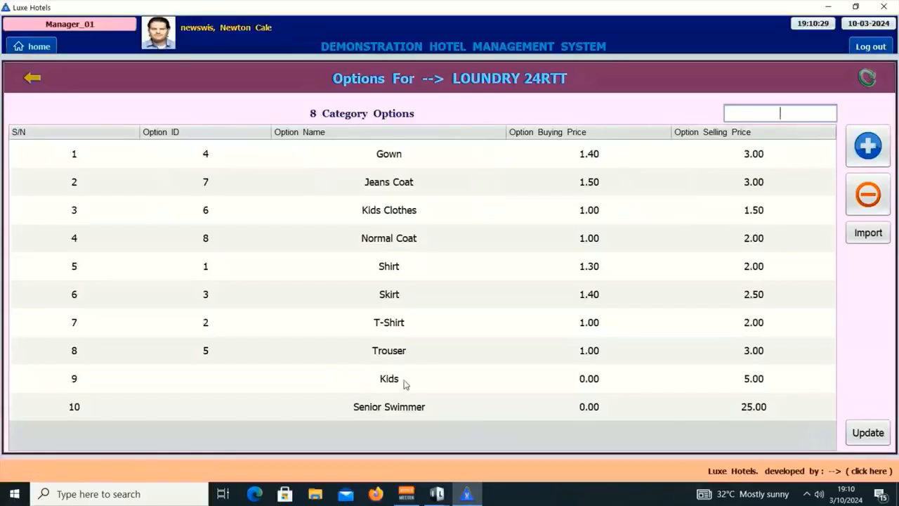
Save LOUNDRY 24RTT's ten options, authorising with the keypad password and dismissing the success message.
left_click(867, 433)
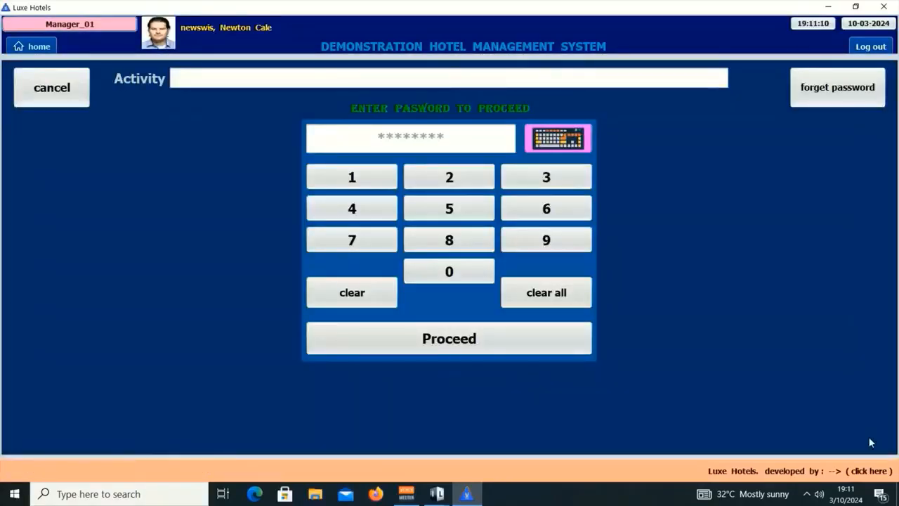
left_click(338, 175)
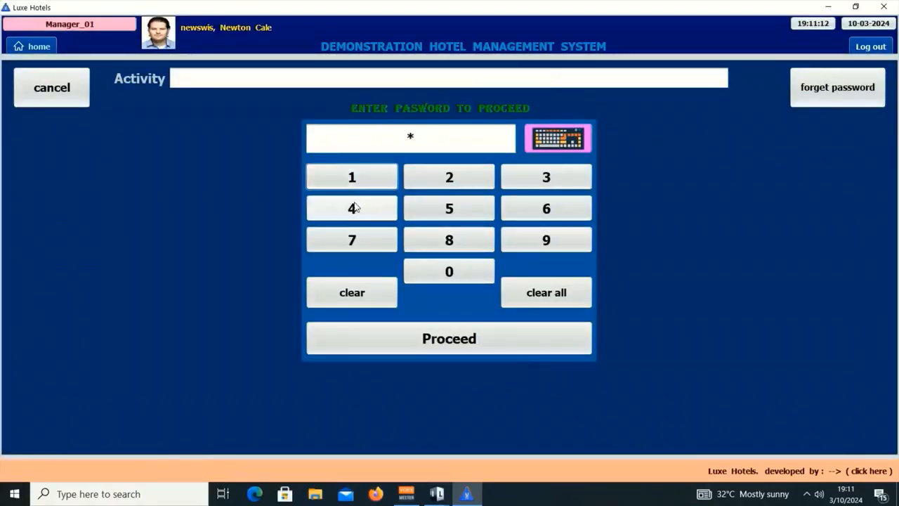
left_click(352, 207)
left_click(530, 181)
left_click(546, 207)
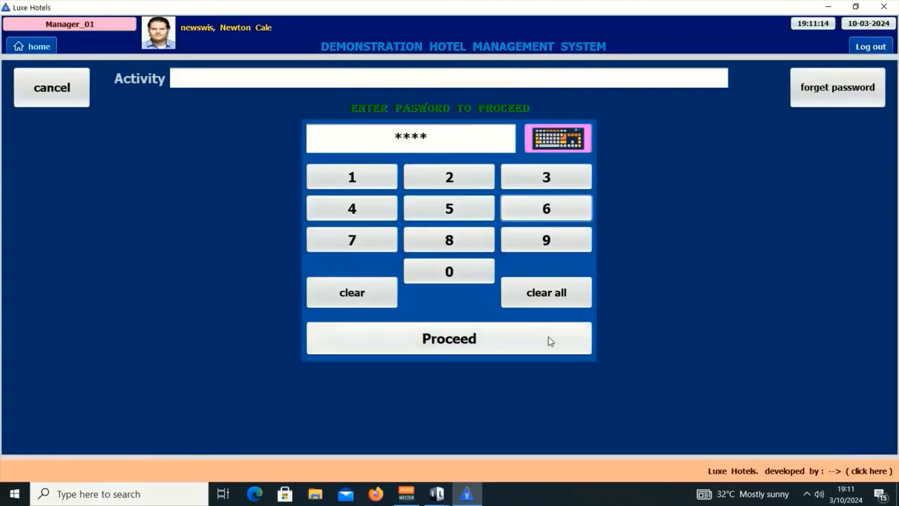
left_click(537, 340)
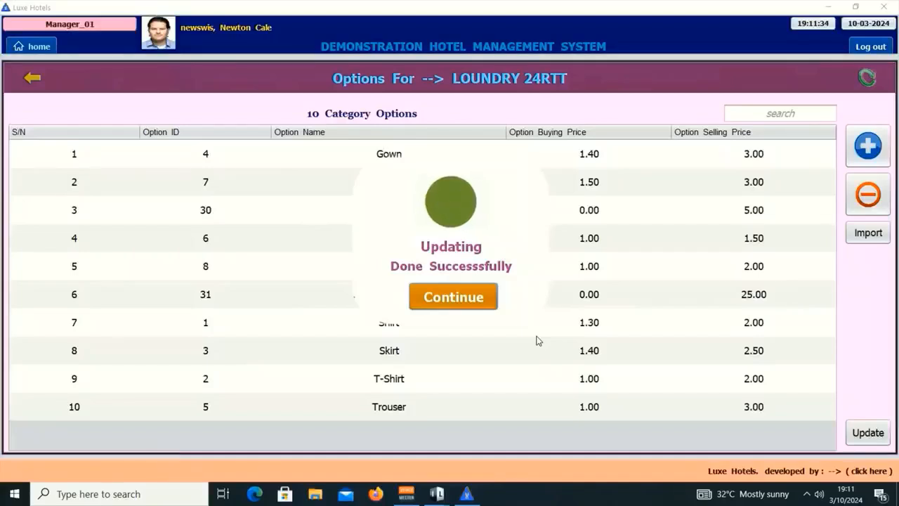
key("Return")
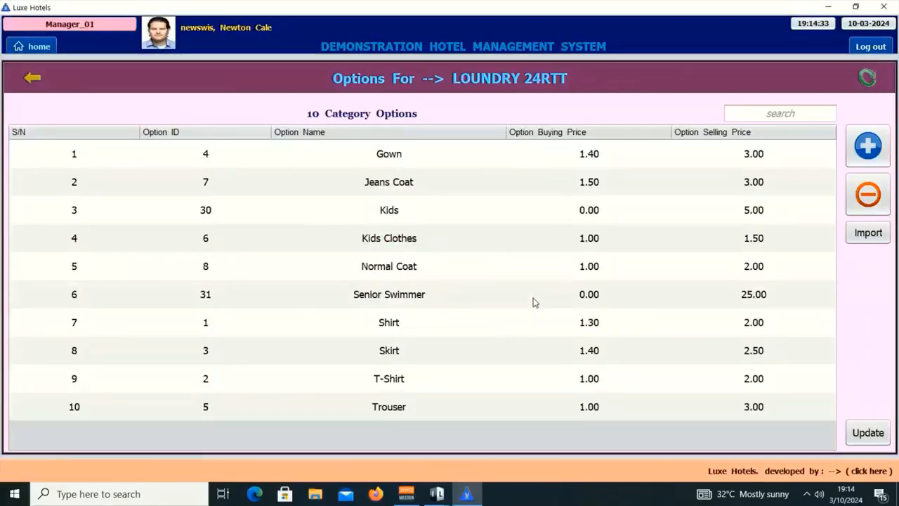
Commit Gown's 3.00 selling price and return to the 7 Receiving Categories list.
left_click(424, 208)
left_click(433, 299)
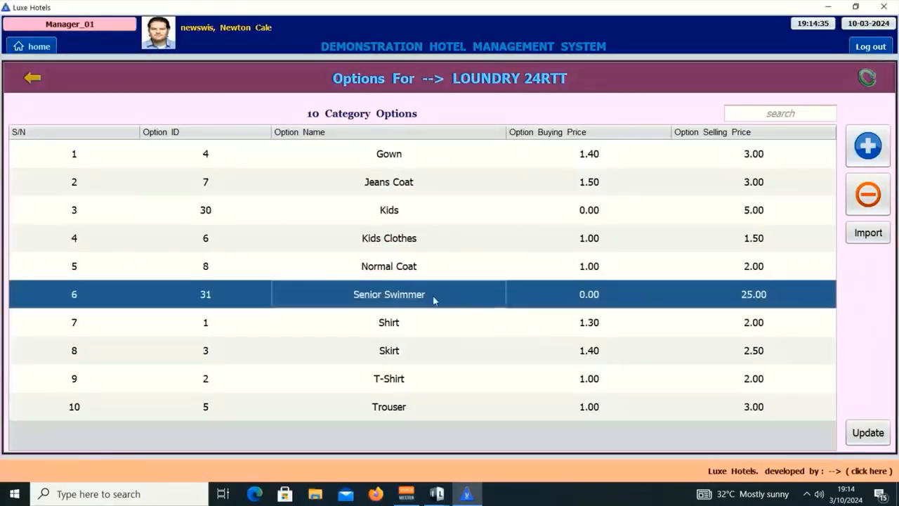
left_click(443, 211)
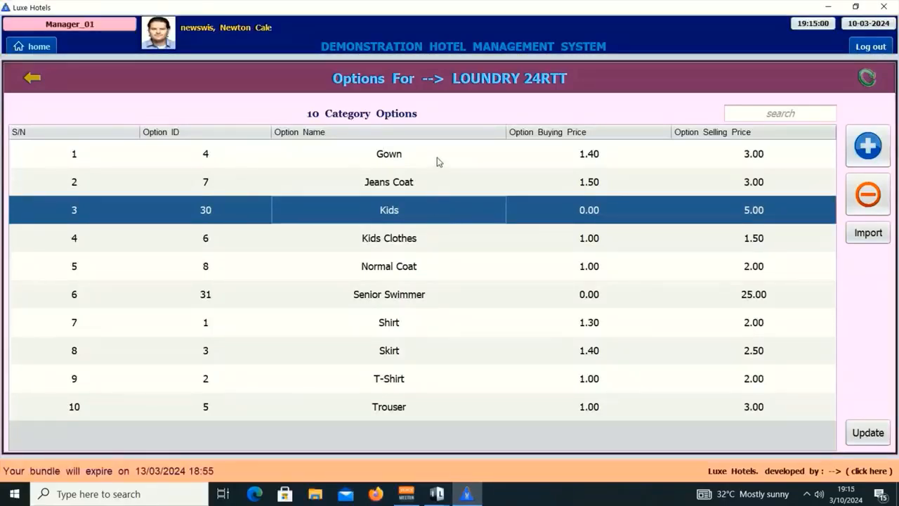
double_click(435, 155)
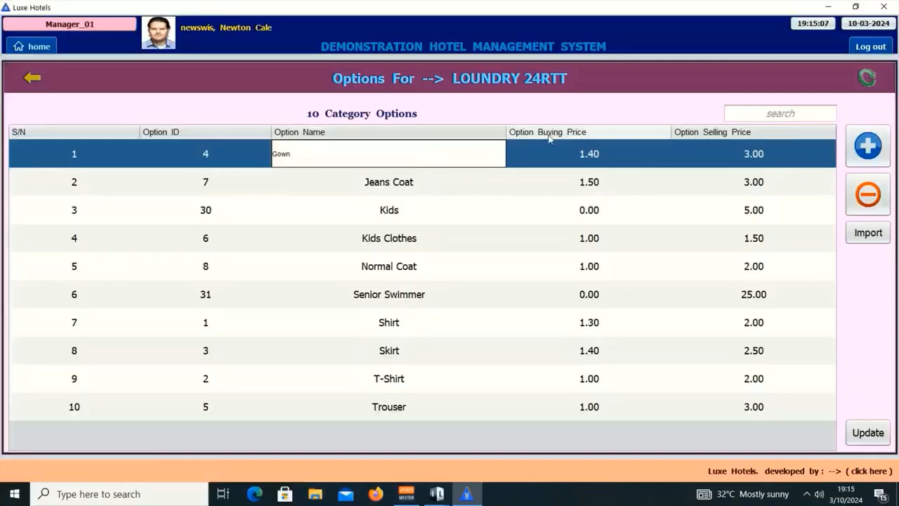
left_click(610, 146)
left_click(611, 146)
double_click(778, 158)
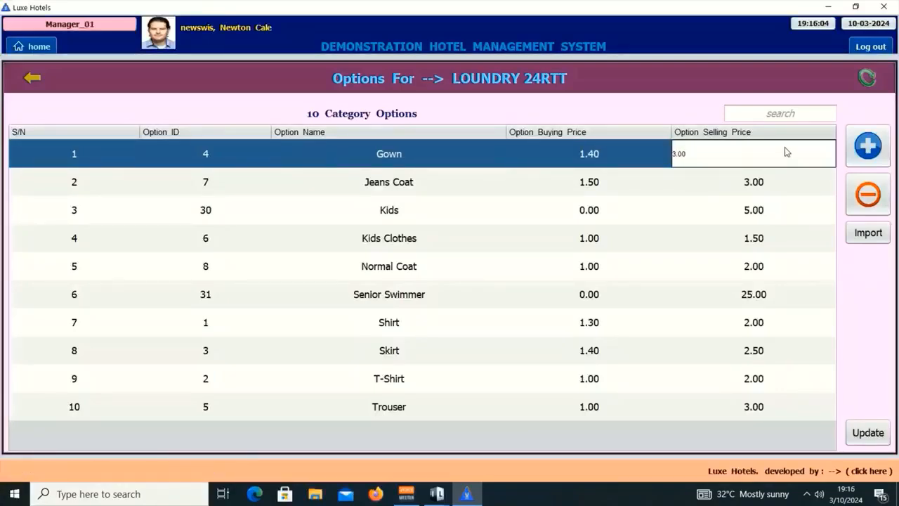
key("Return")
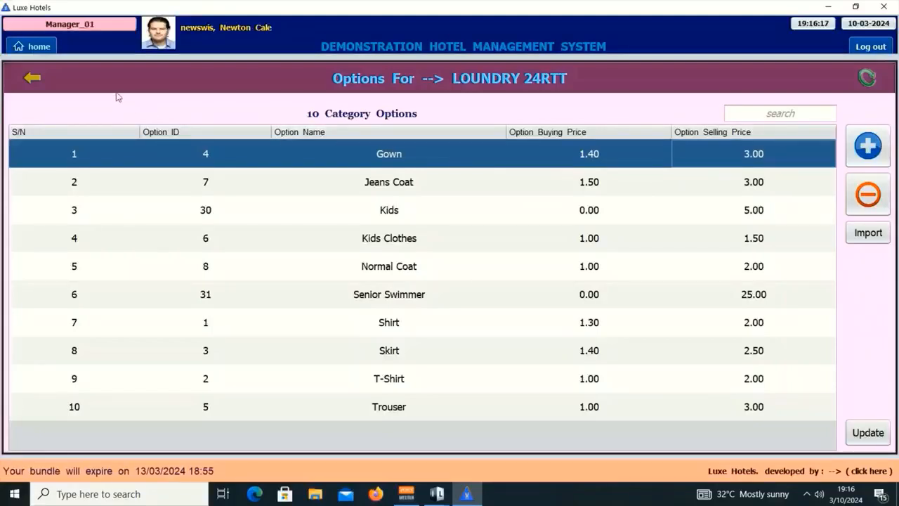
left_click(40, 80)
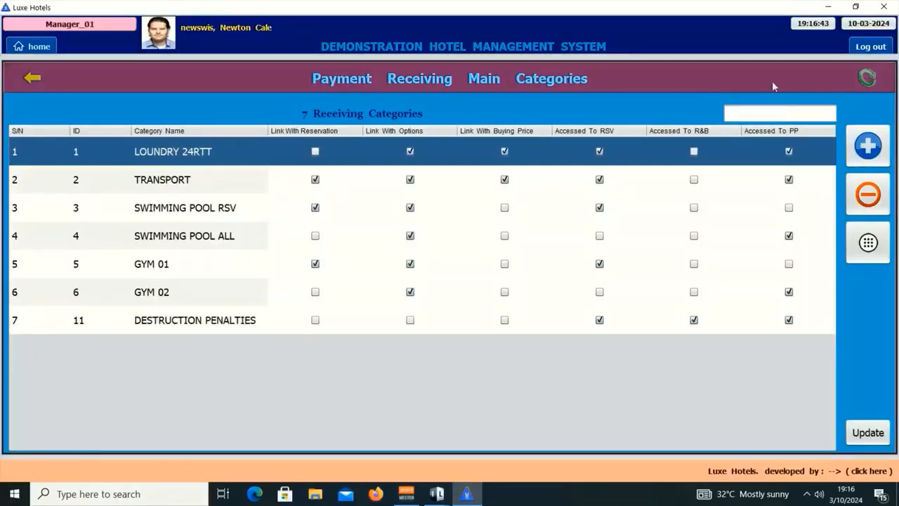
Add an eighth receiving category named 'Halls And Conference Venues'.
left_click(886, 75)
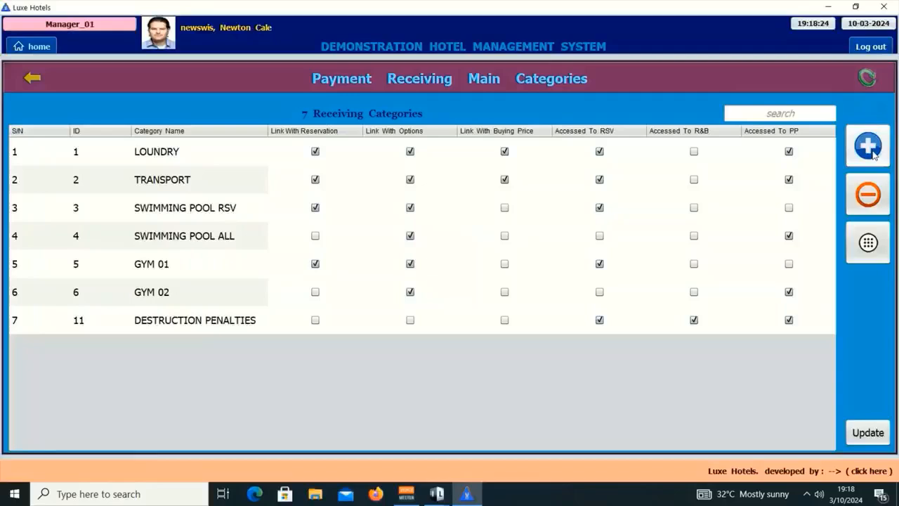
left_click(870, 150)
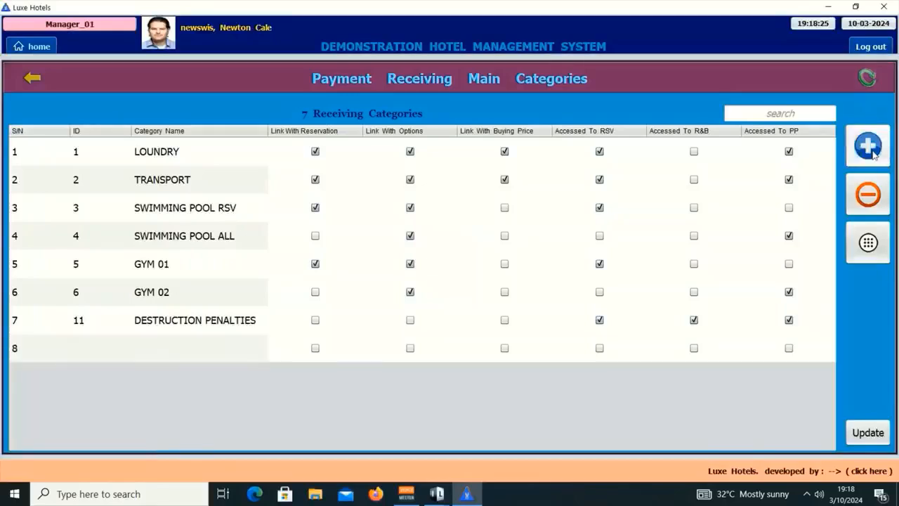
left_click(193, 345)
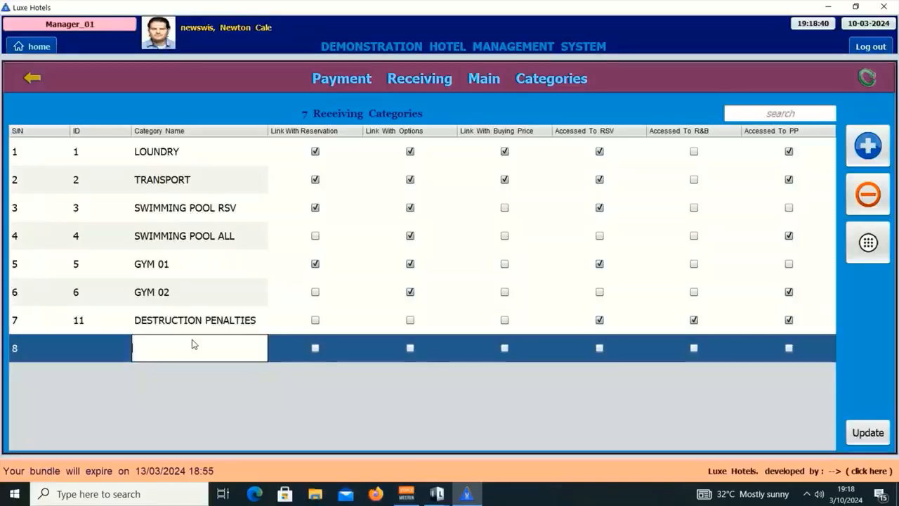
type("Halls")
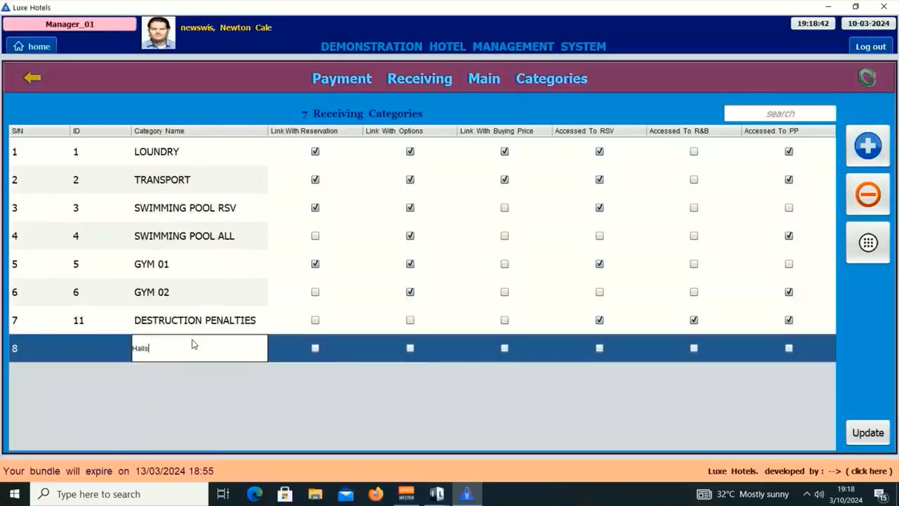
type(" An")
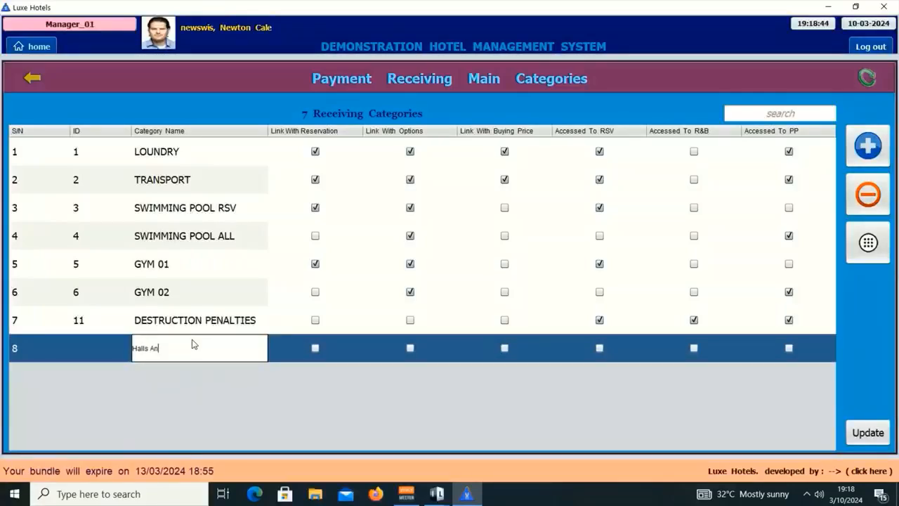
type("d Conf")
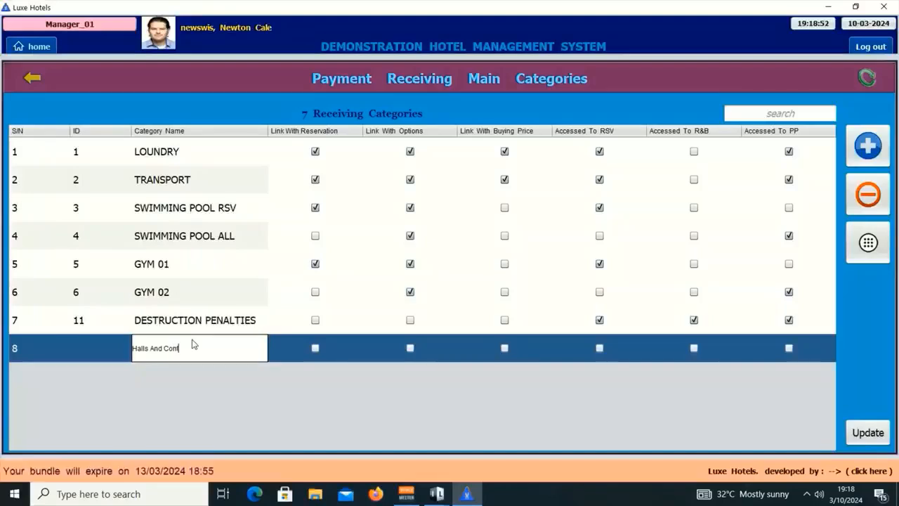
type("erence")
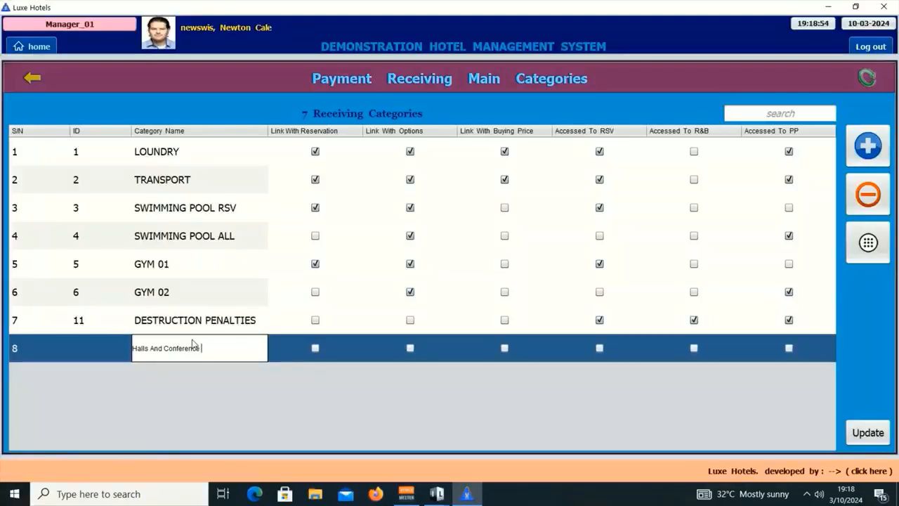
type(" Venues")
key("Return")
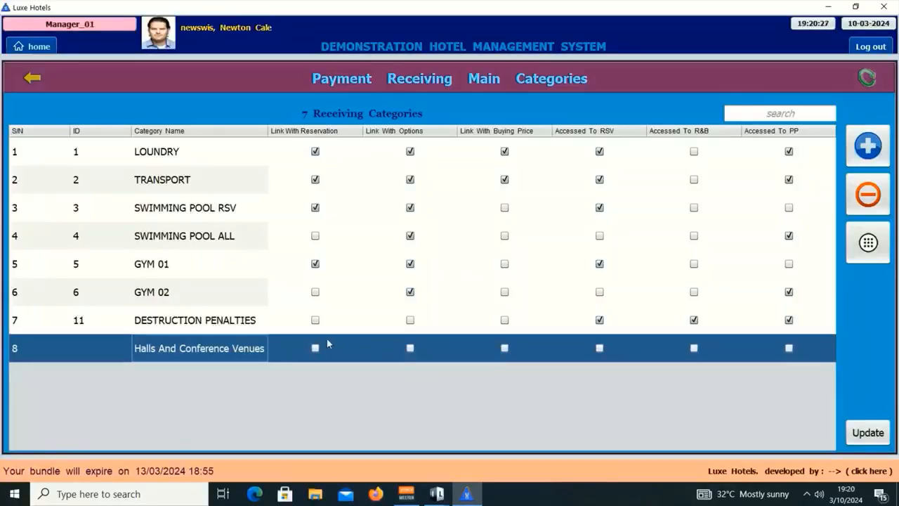
Link the new category with options, leaving PP access off, and submit the update.
left_click(411, 348)
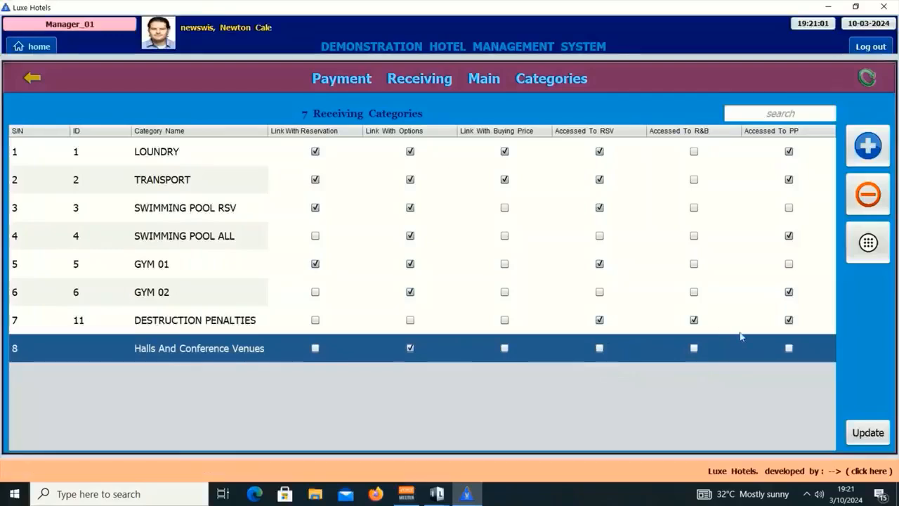
left_click(789, 350)
left_click(788, 350)
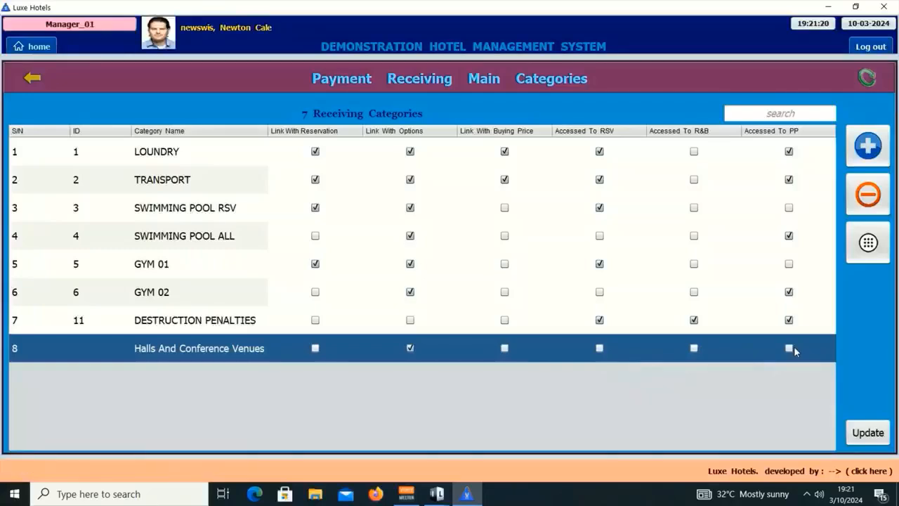
left_click(868, 432)
Confirm the update with the password, then open Halls And Conference Venues' empty options list.
left_click(325, 176)
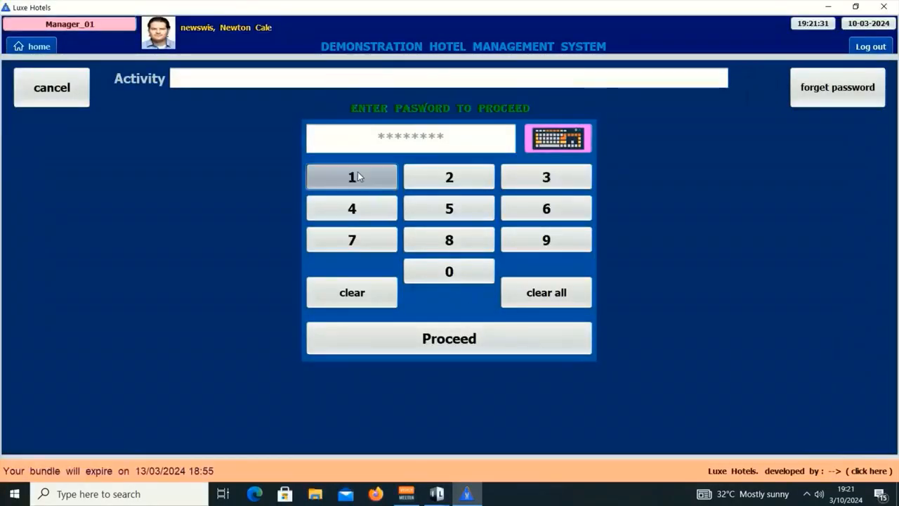
left_click(381, 209)
left_click(555, 175)
left_click(565, 207)
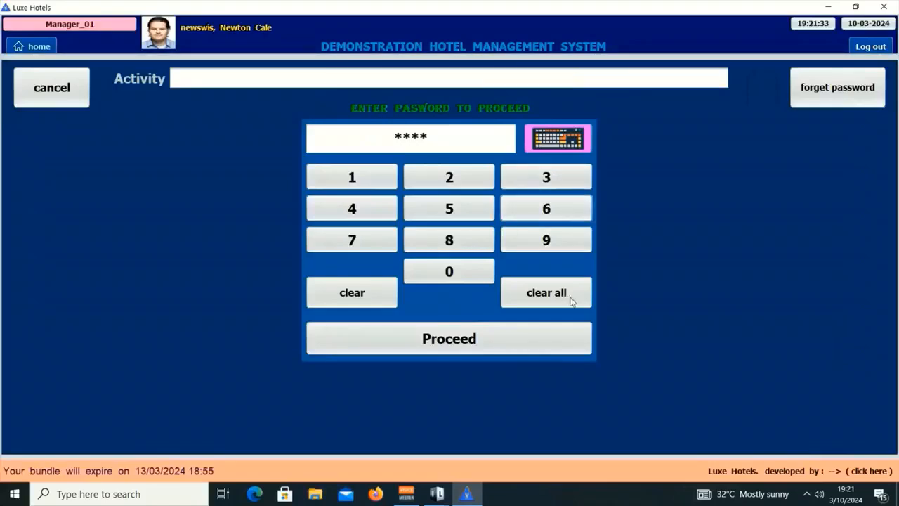
left_click(456, 350)
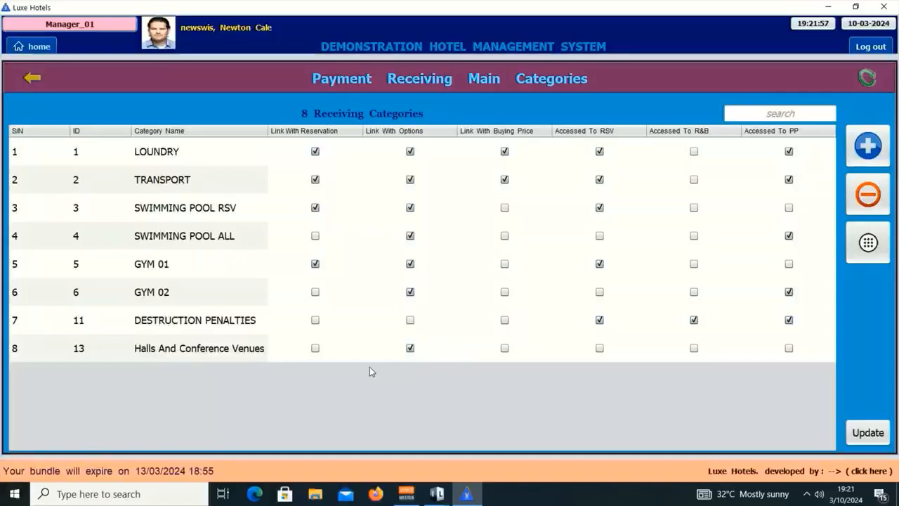
left_click(206, 348)
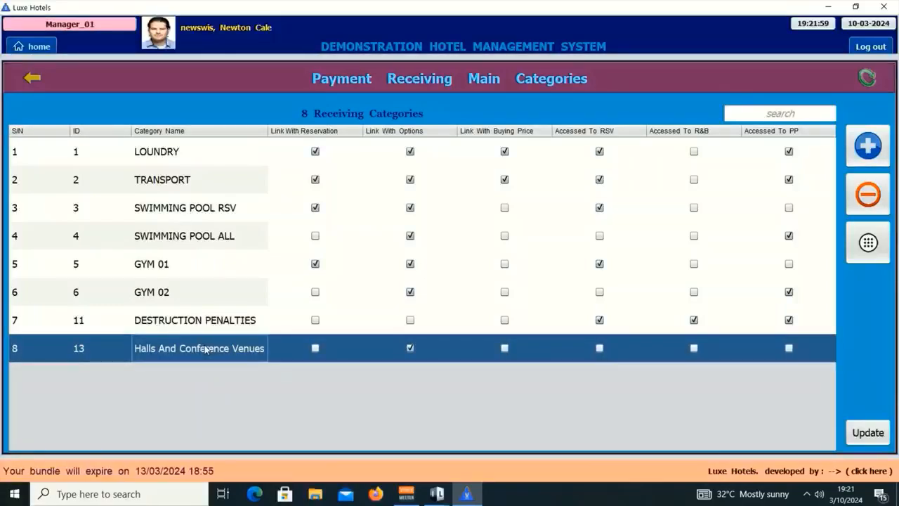
left_click(875, 243)
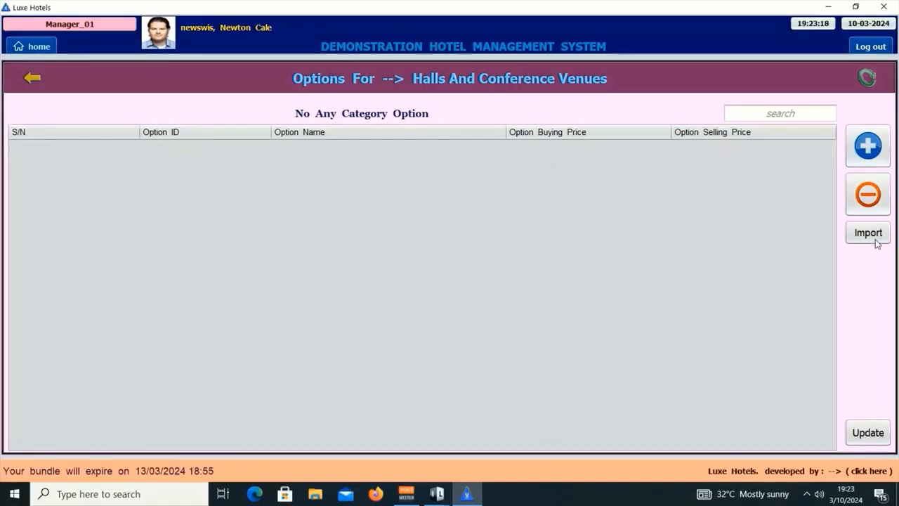
Add option rows and name the first two 'Five Star Arena' and 'Executive In'.
left_click(864, 150)
left_click(864, 149)
left_click(864, 149)
left_click(863, 150)
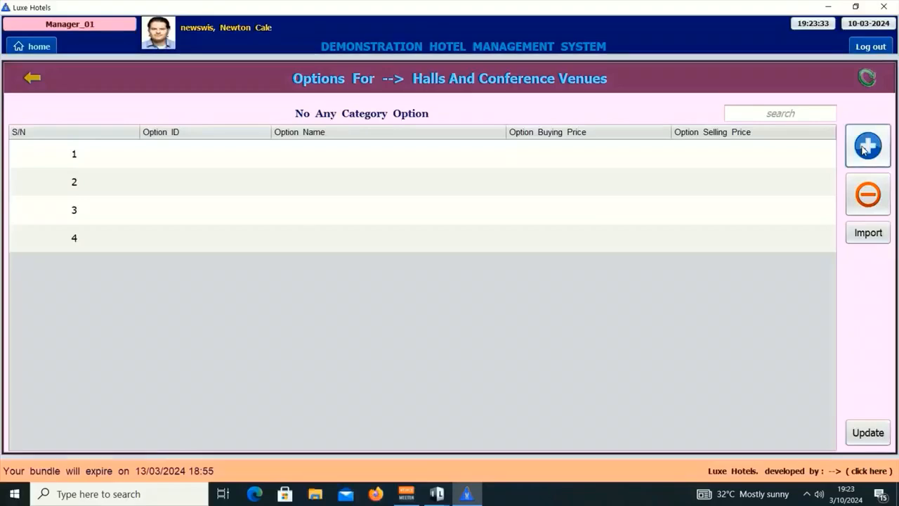
left_click(864, 150)
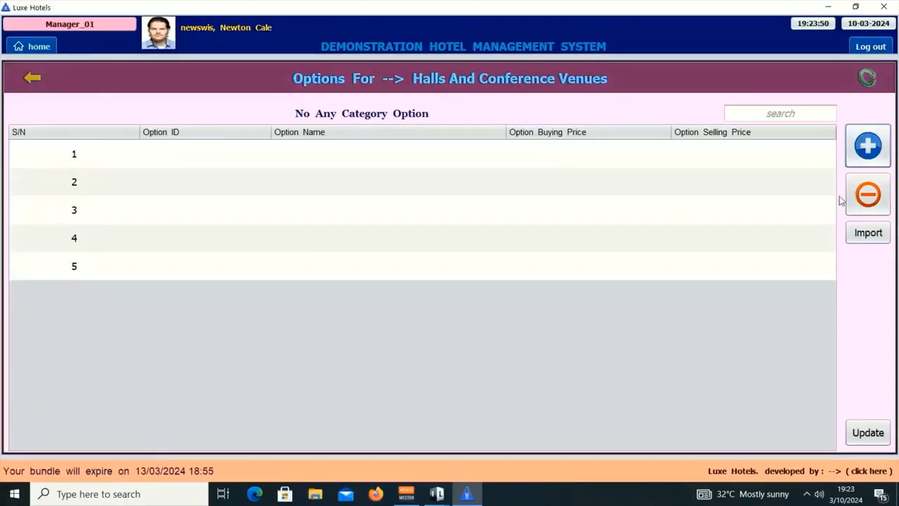
double_click(351, 163)
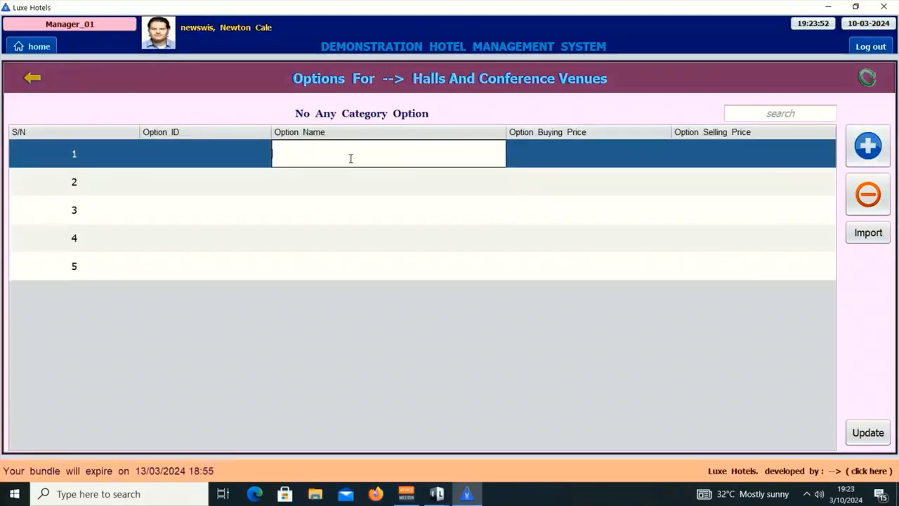
type("Five")
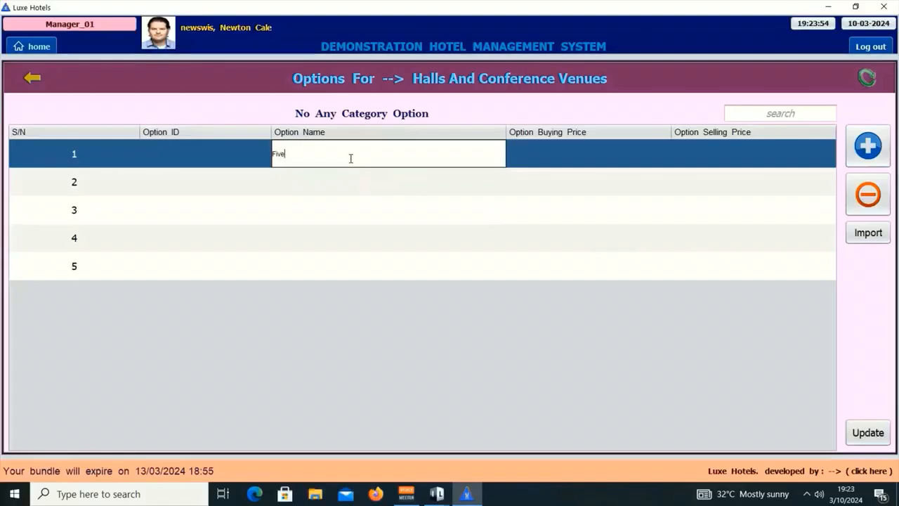
type(" Star Arena")
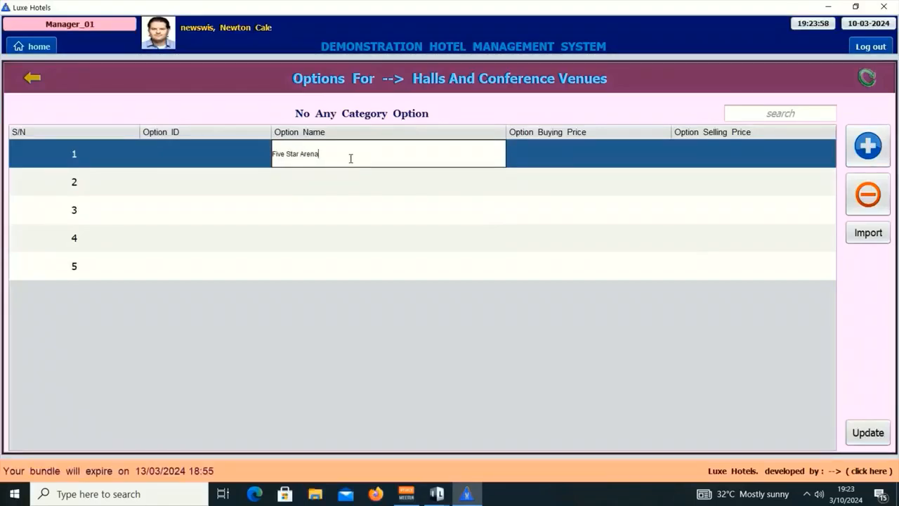
key("Return")
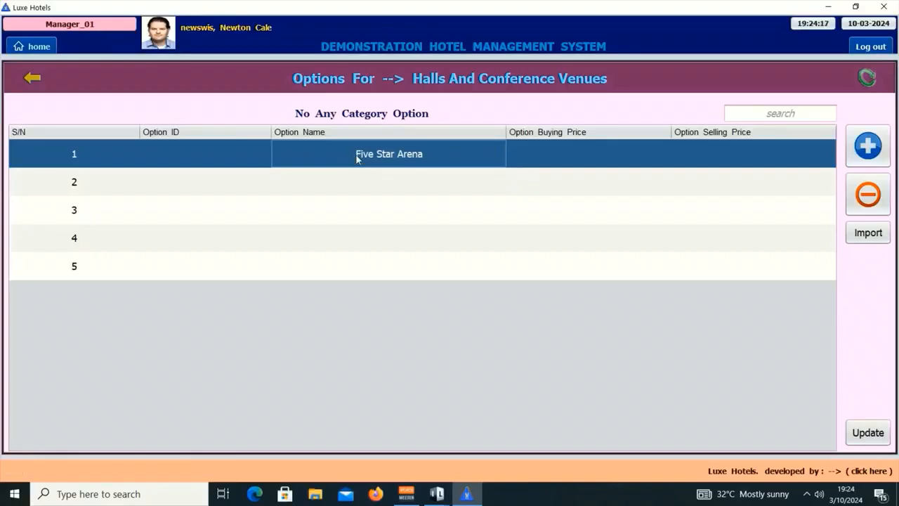
double_click(366, 178)
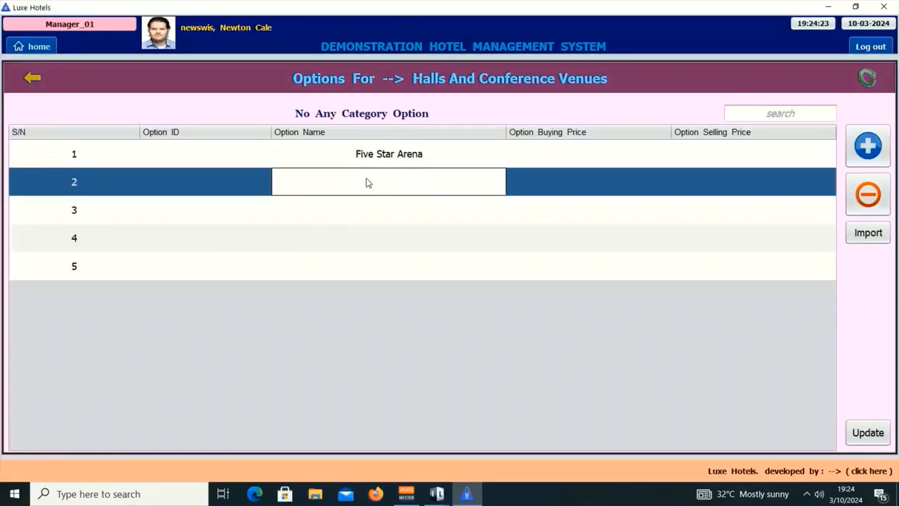
type("Executive In")
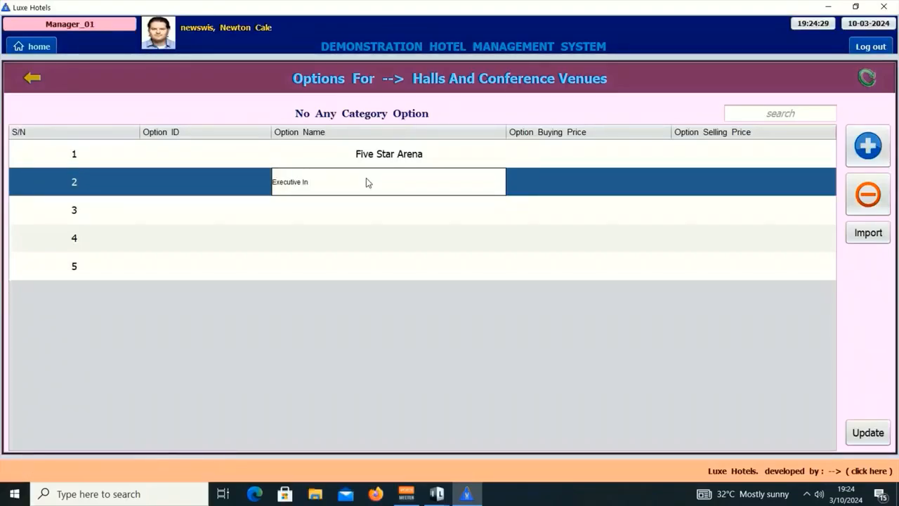
key("Return")
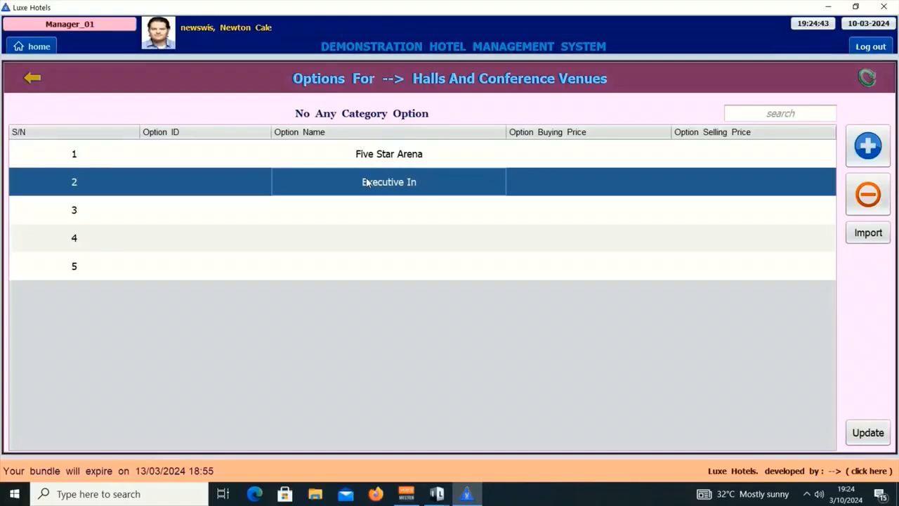
Name the remaining options 'Sunshine Hall', 'Snow Fall Hall' and 'New Lovers Hall'.
double_click(377, 215)
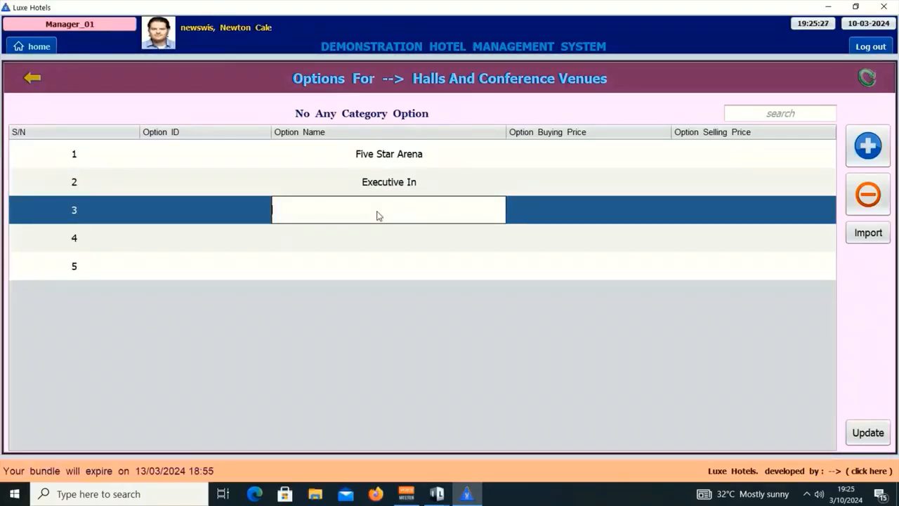
type("Sunshine Hall")
key("Return")
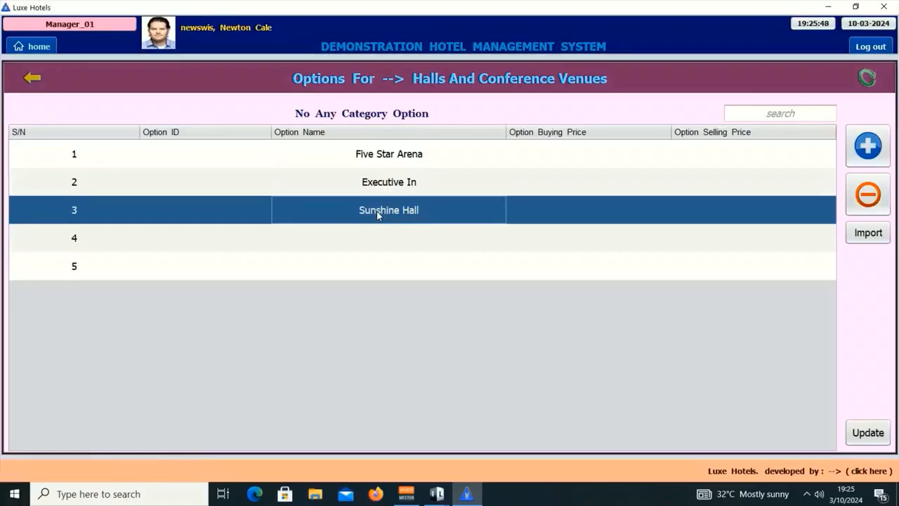
double_click(393, 236)
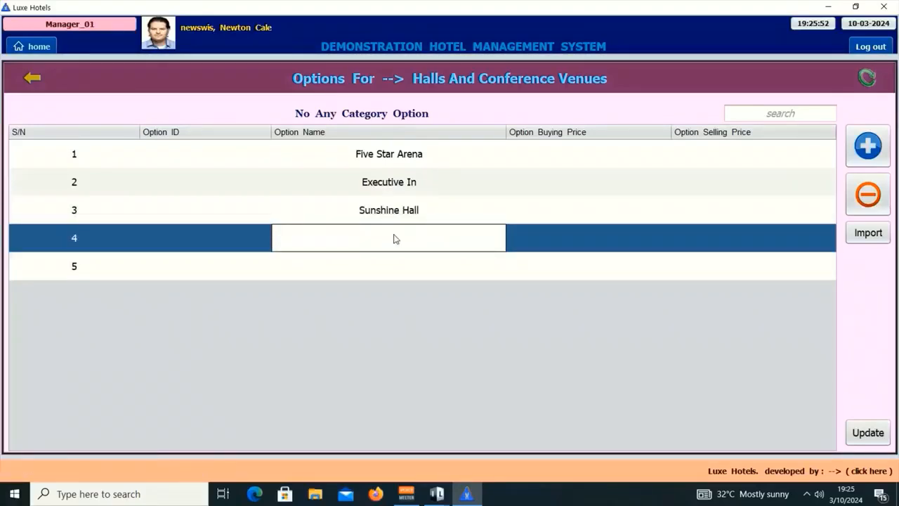
key("BackSpace")
type("Snow Fall Hall")
key("Return")
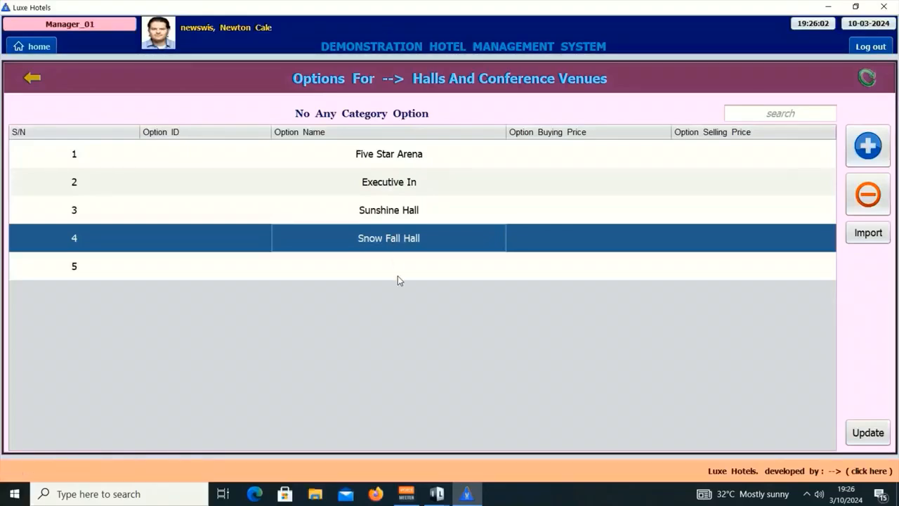
double_click(389, 265)
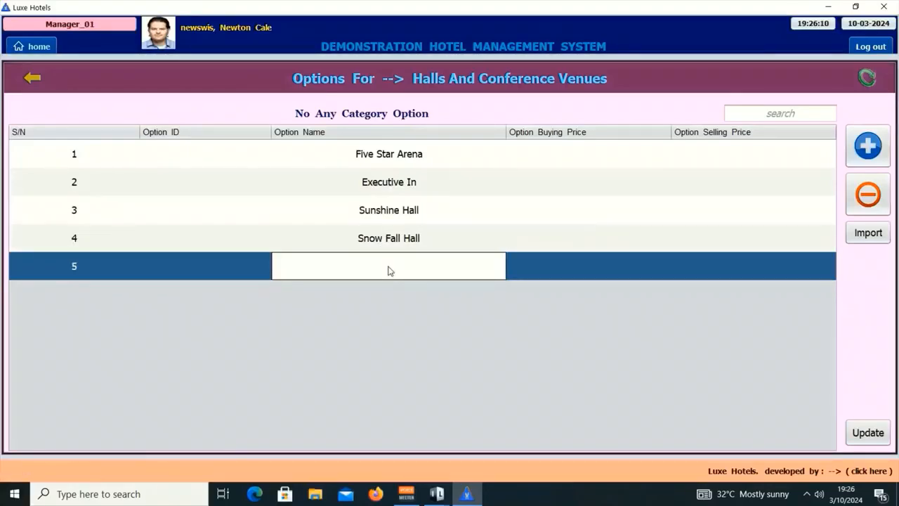
type("New Lovers H")
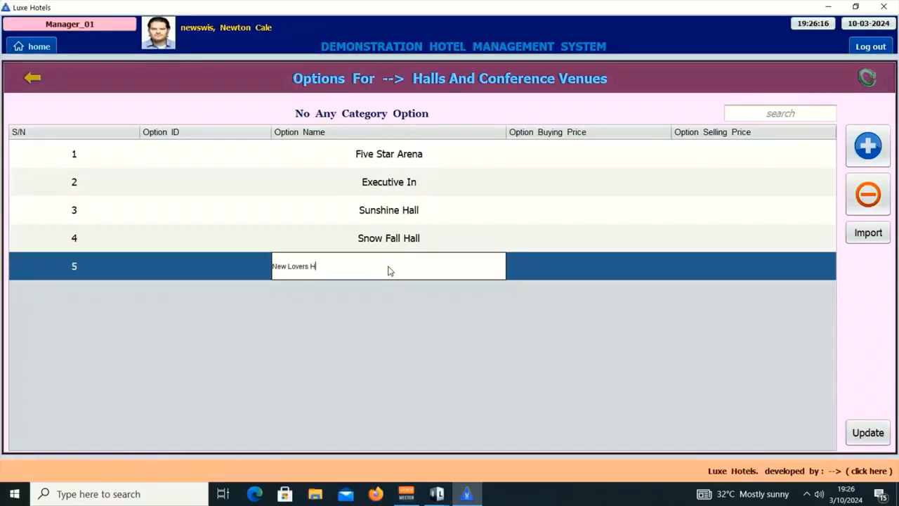
type("all")
key("Return")
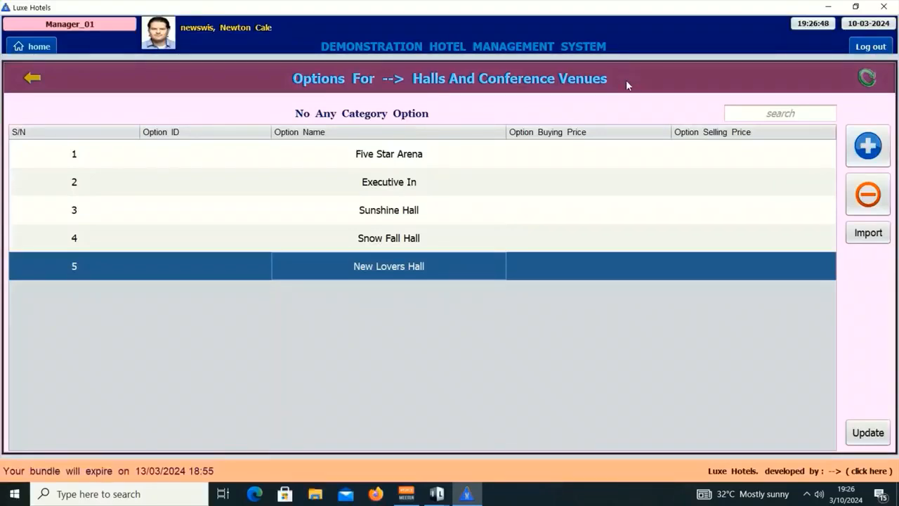
Set the option buying price to 0 for all five halls.
double_click(580, 158)
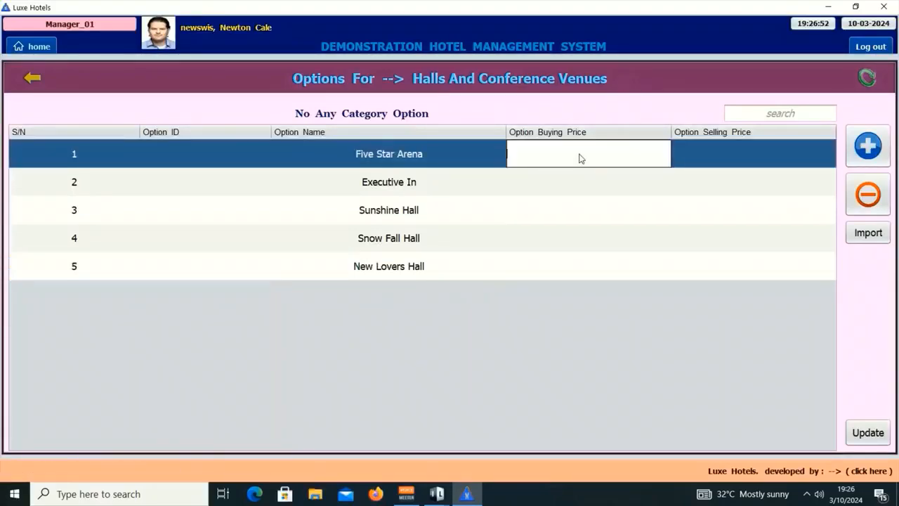
type("0")
key("Return")
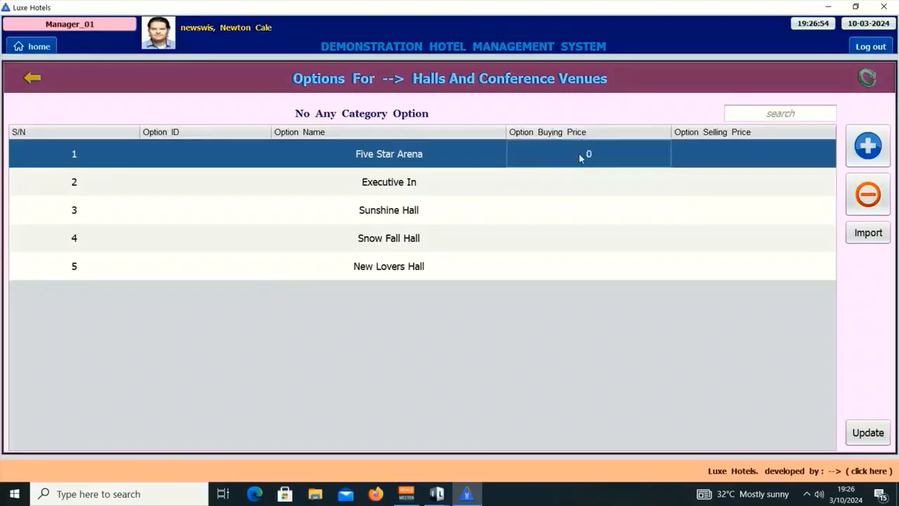
double_click(580, 176)
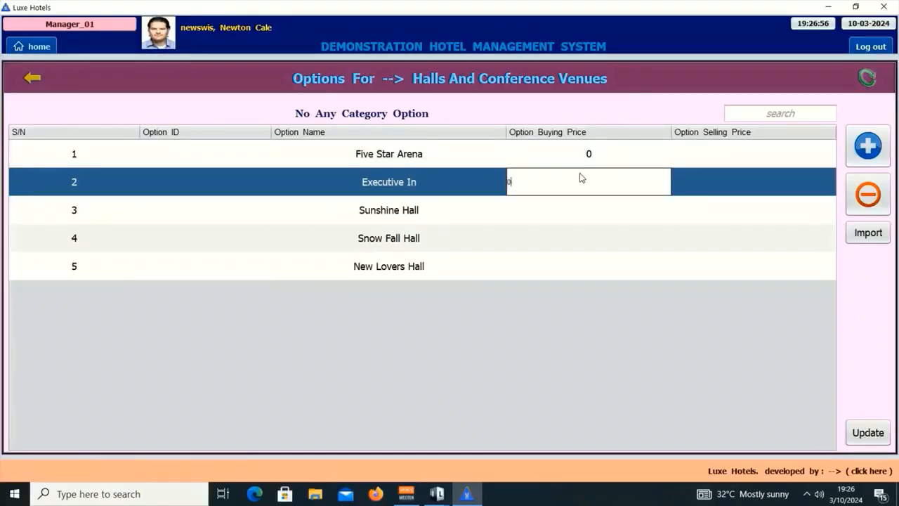
type("0")
key("Return")
double_click(578, 215)
type("0")
key("Return")
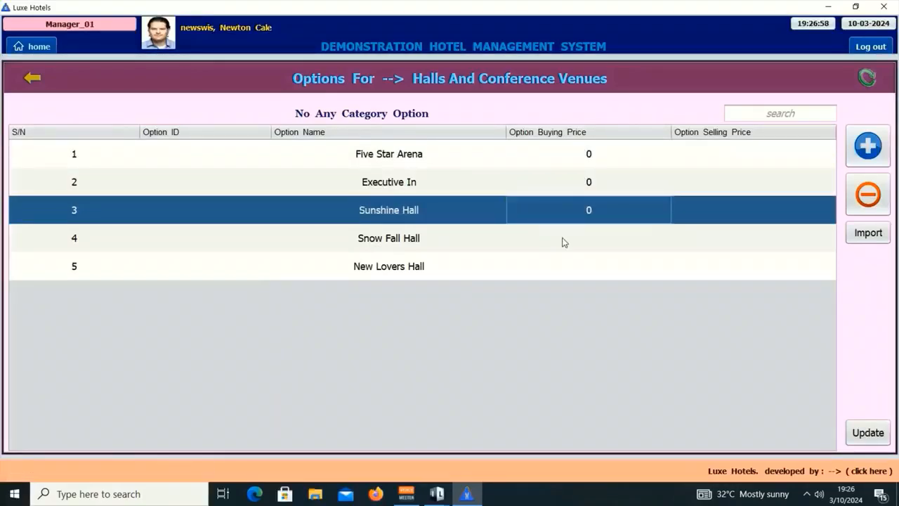
double_click(562, 239)
type("0")
key("Return")
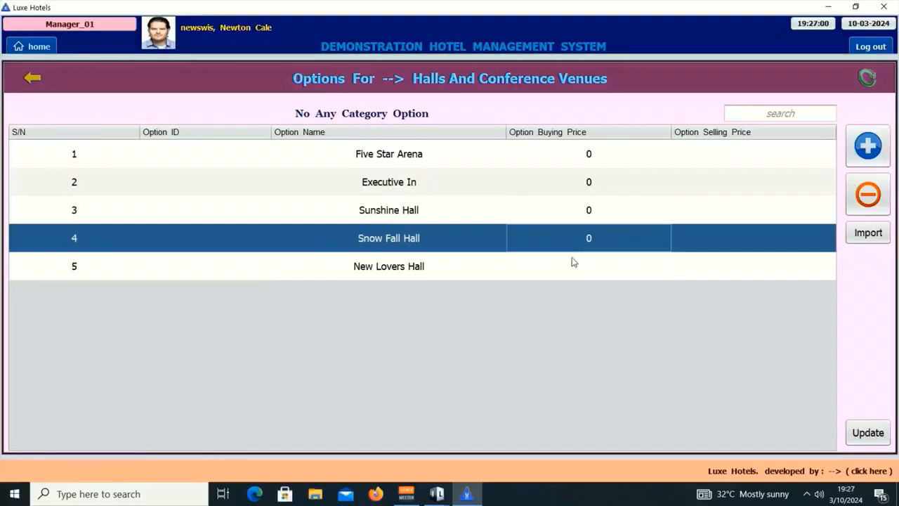
double_click(577, 263)
type("0")
key("Return")
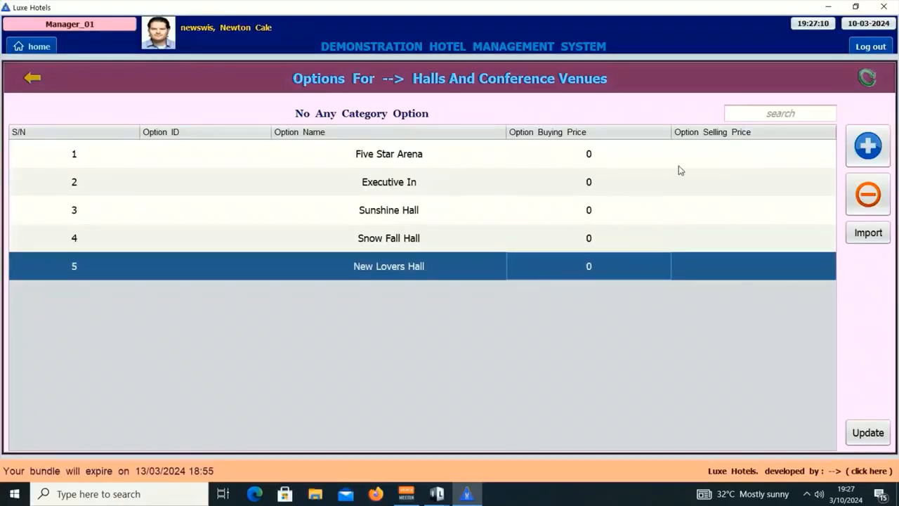
left_click(754, 151)
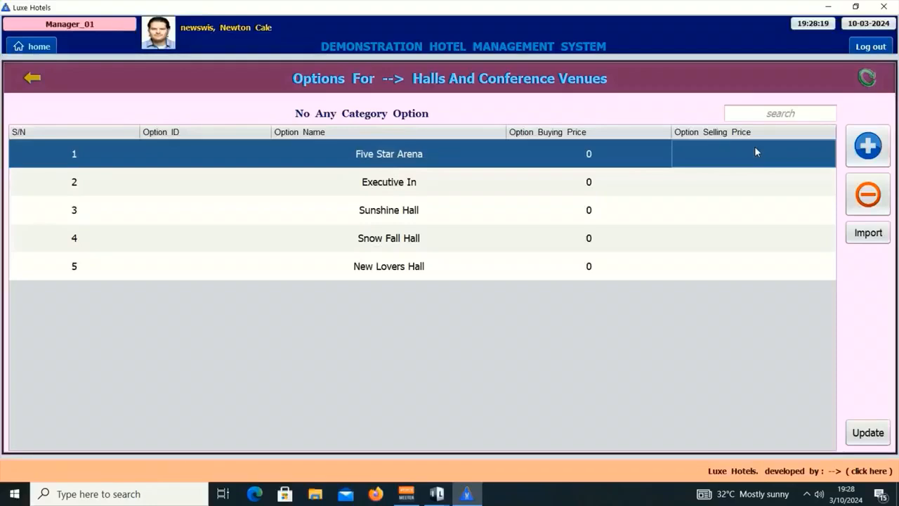
Enter hall selling prices: Five Star Arena 10, Executive In 20, Sunshine 15, Snow Fall 12, New Lovers 25.
double_click(755, 148)
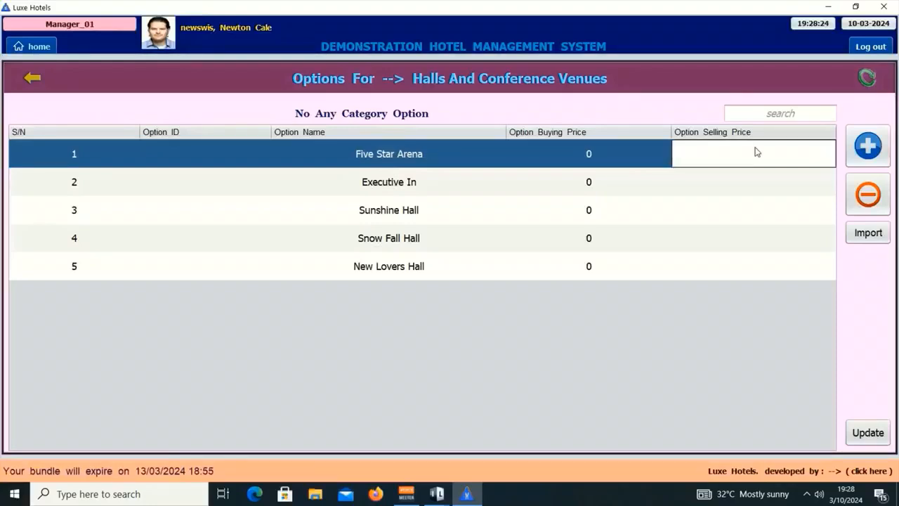
type("10")
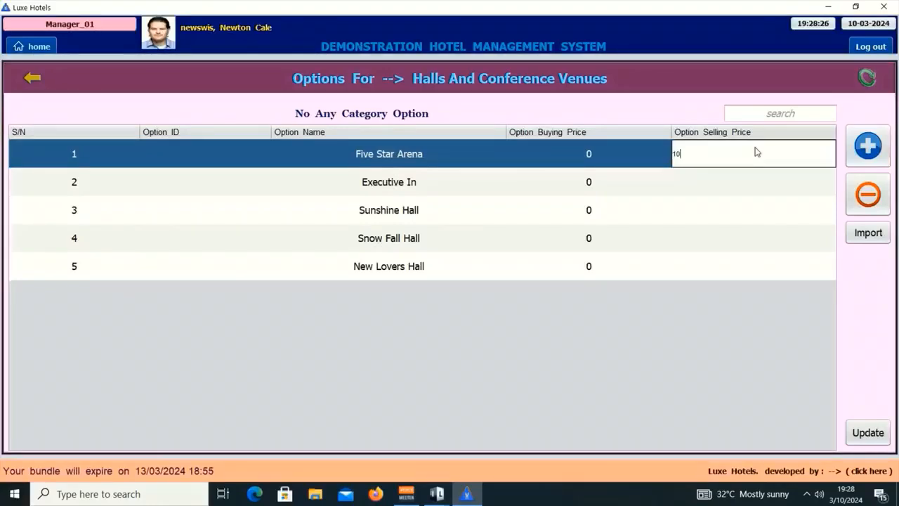
key("Return")
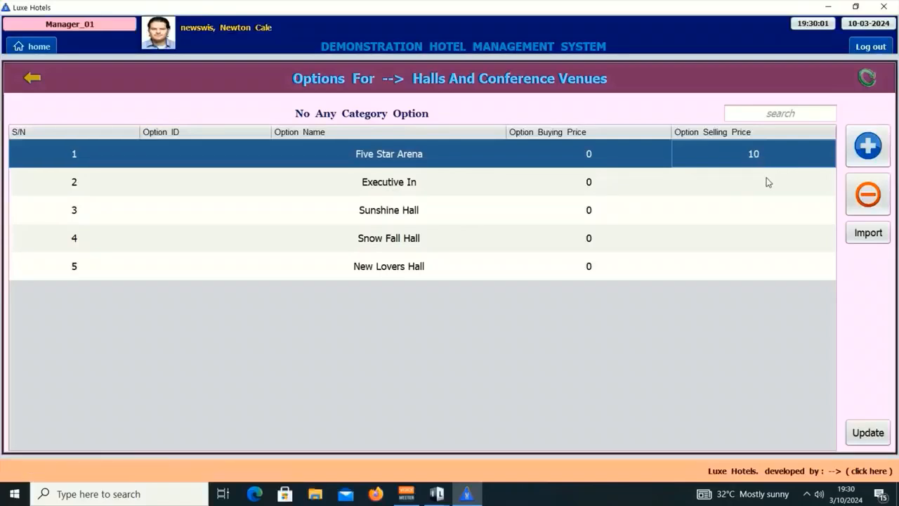
double_click(751, 184)
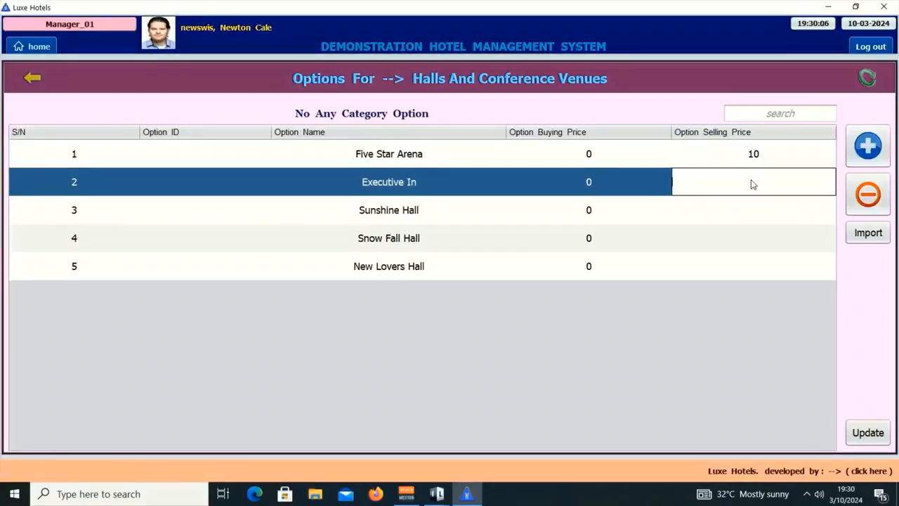
type("20")
key("Return")
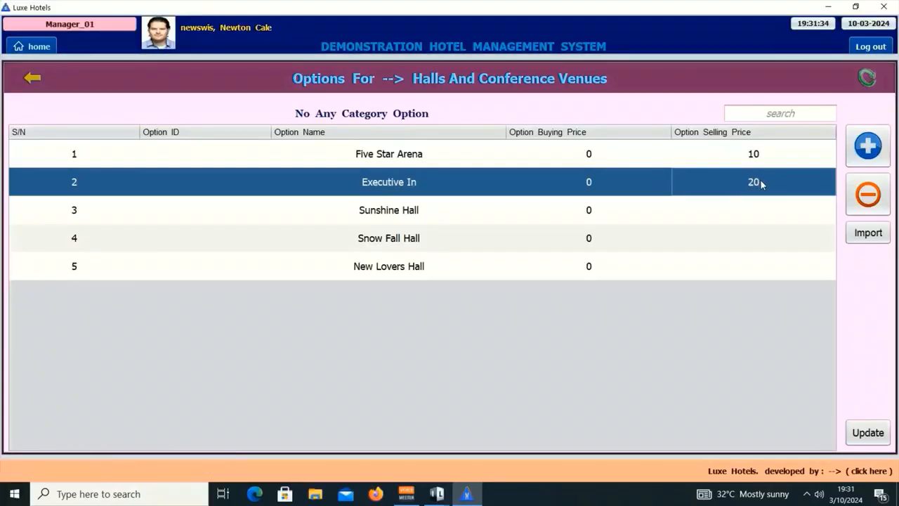
left_click(751, 217)
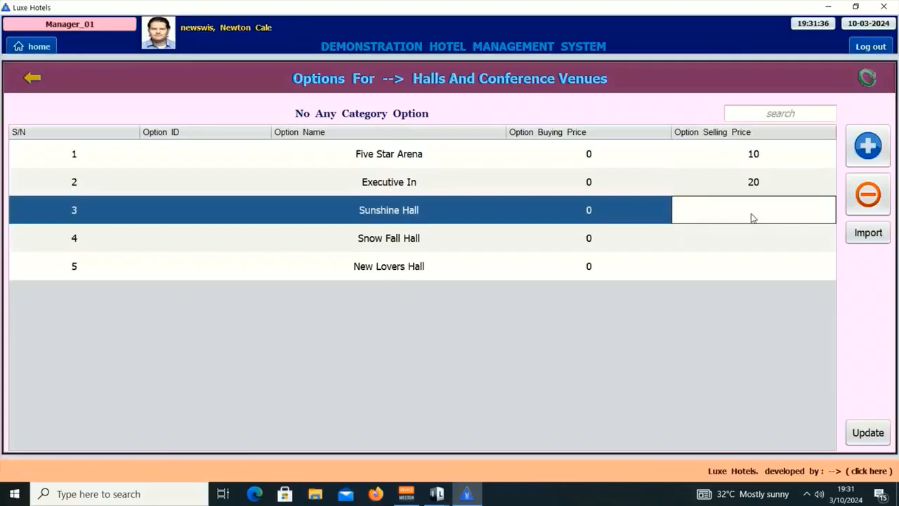
type("15")
key("Return")
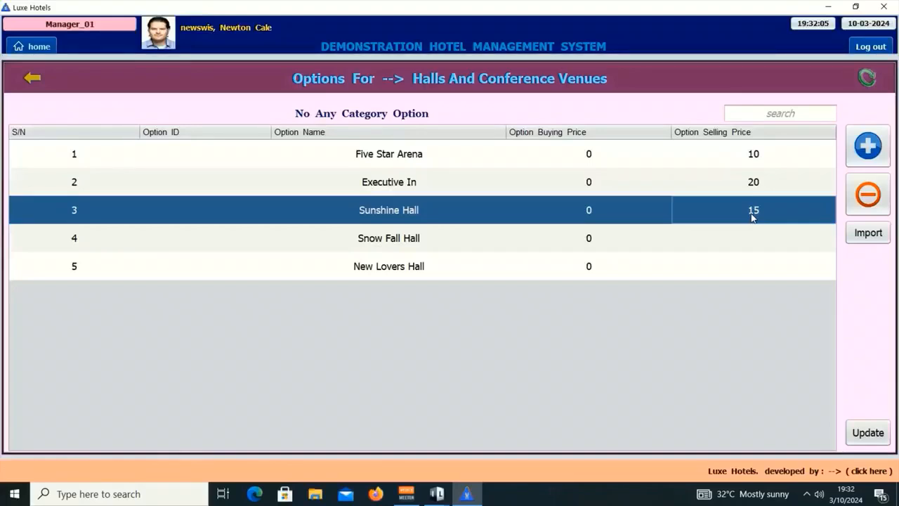
double_click(764, 237)
type("1")
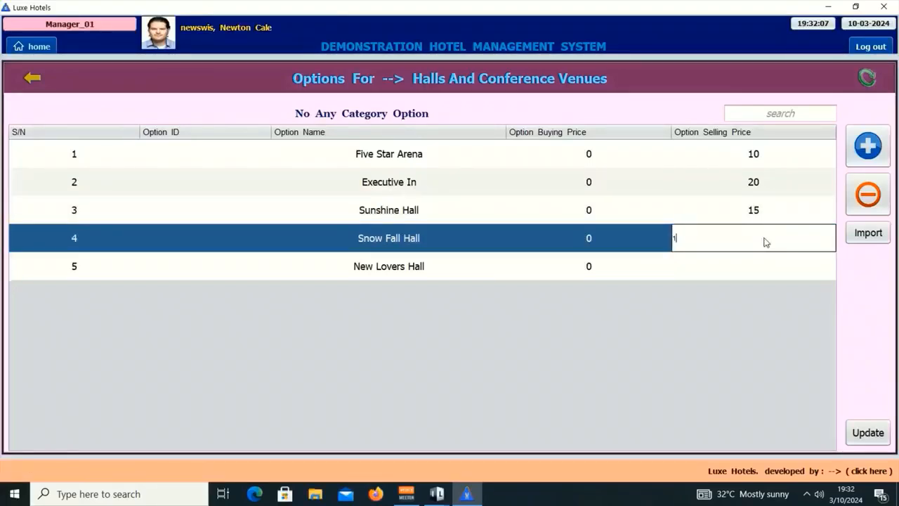
type("2")
key("Return")
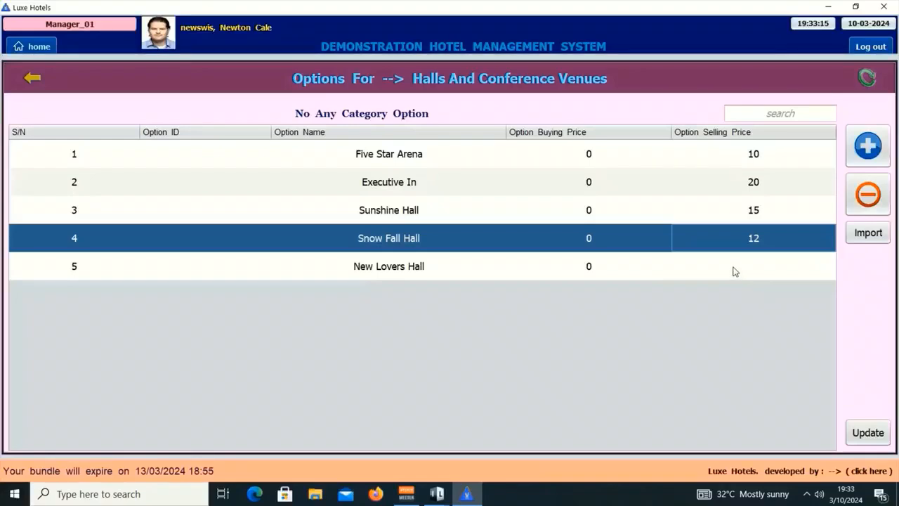
double_click(733, 270)
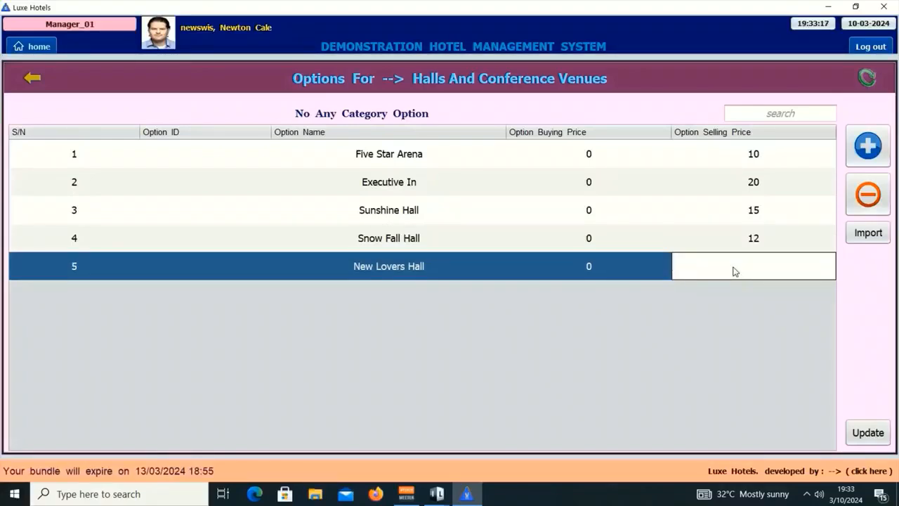
type("25")
key("Return")
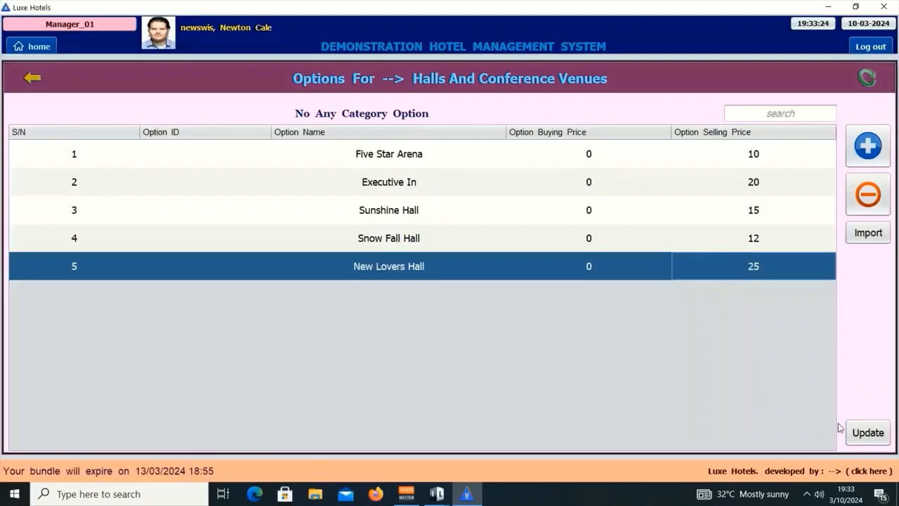
Save the five hall options with the keypad password, giving them IDs 32–36.
left_click(862, 430)
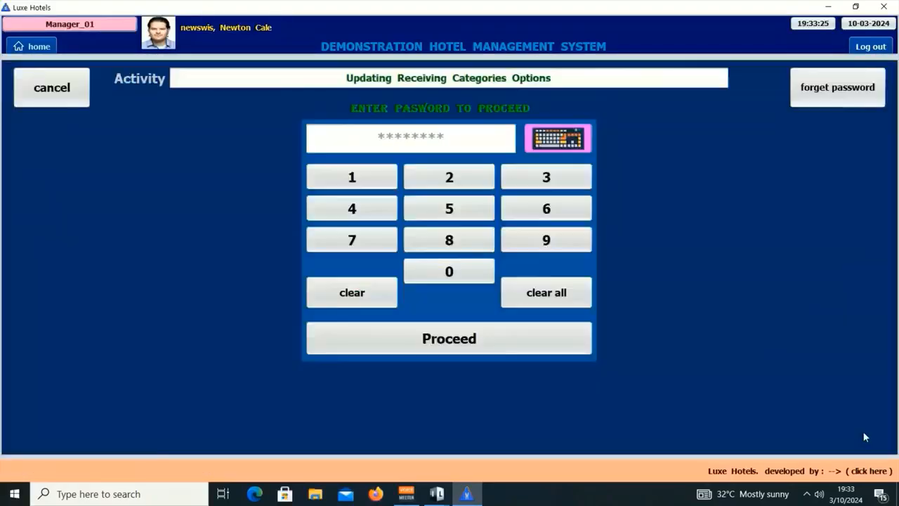
left_click(351, 176)
left_click(371, 208)
left_click(547, 176)
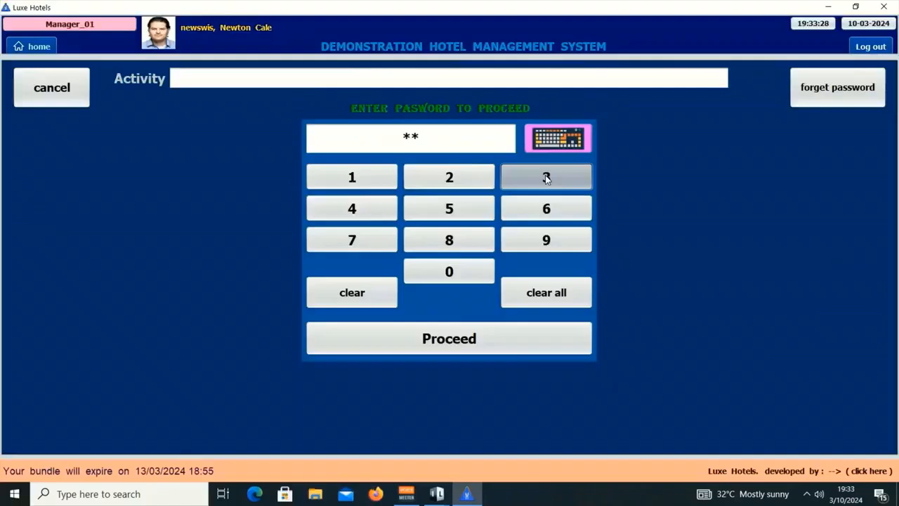
left_click(555, 213)
left_click(512, 339)
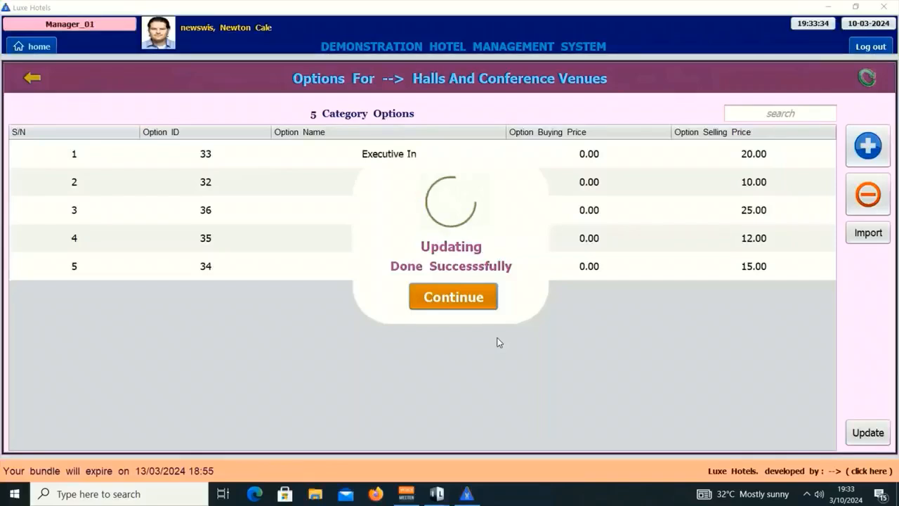
key("Return")
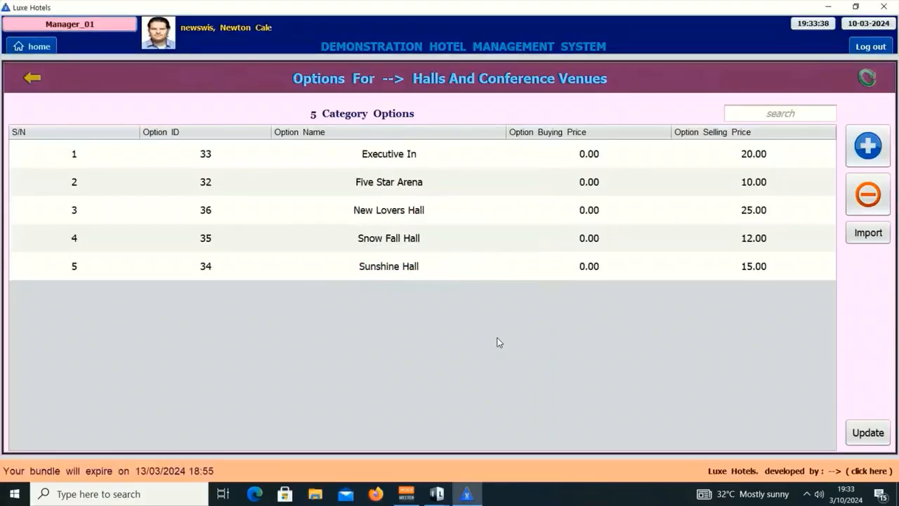
Return to Receive Payment and choose the Halls And Conference Venues category.
left_click(32, 76)
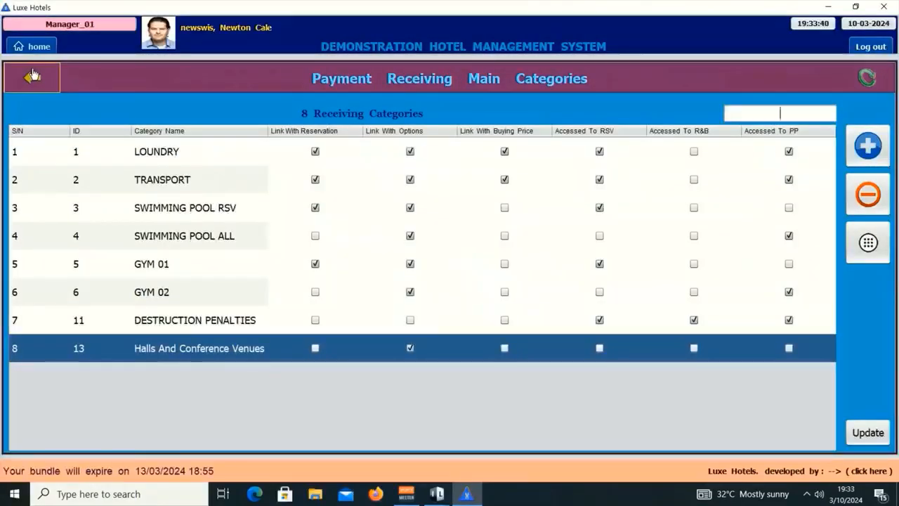
left_click(33, 76)
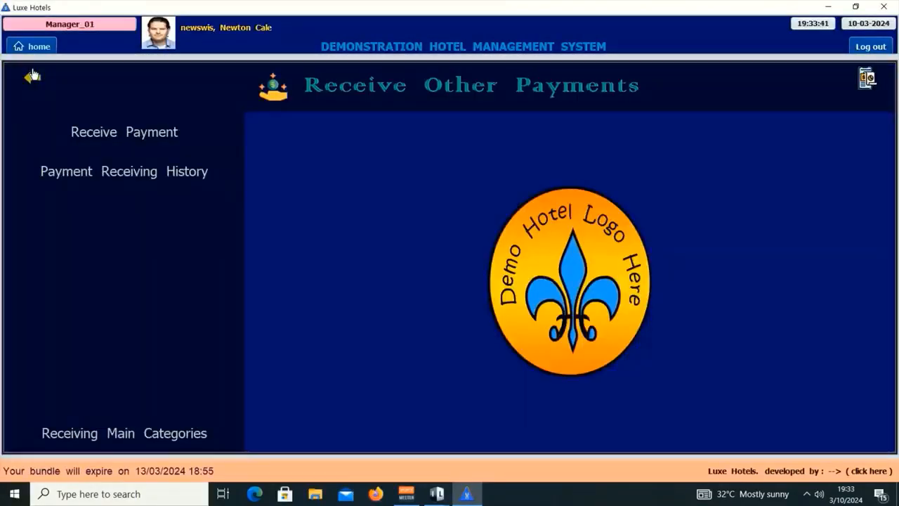
left_click(135, 137)
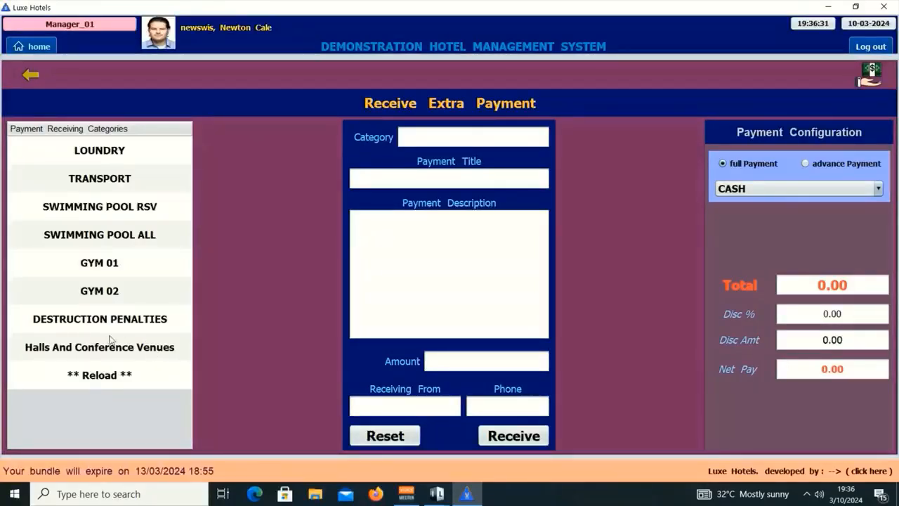
left_click(153, 350)
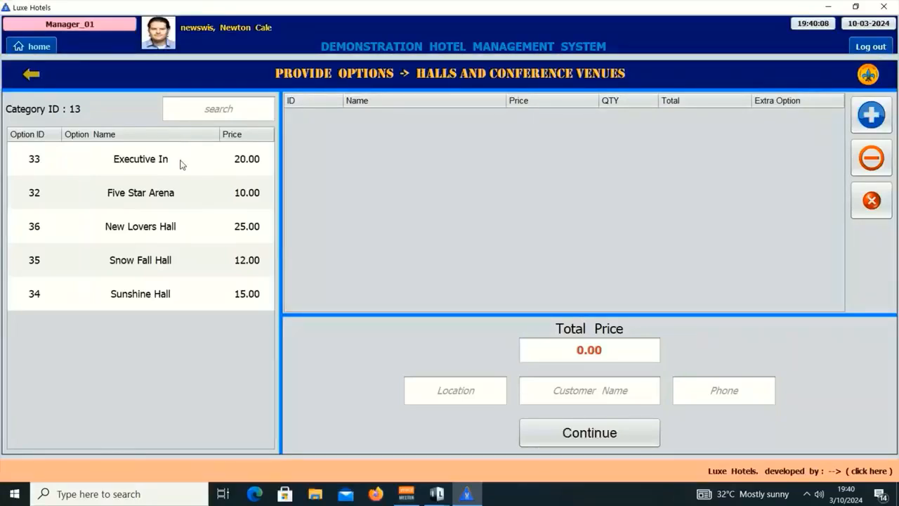
Add Executive In to the hall order at quantity 120, totalling 2,400.00.
left_click(181, 163)
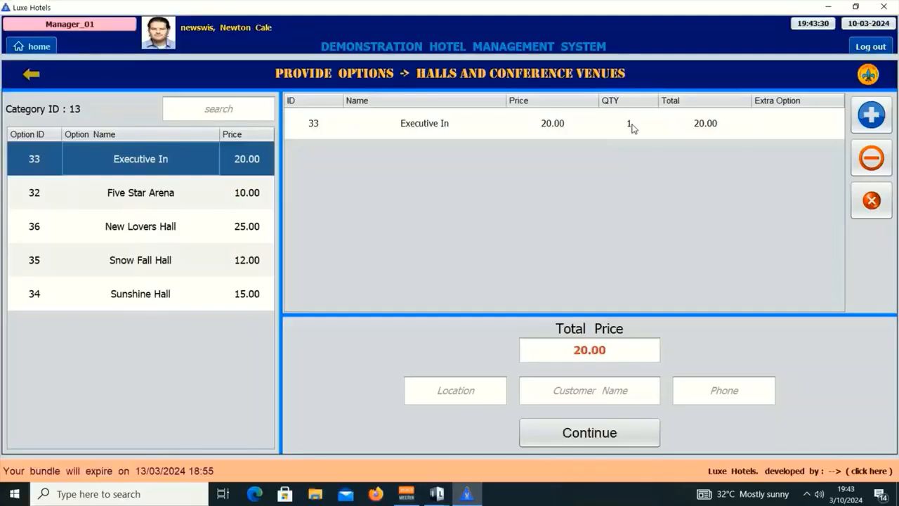
double_click(631, 127)
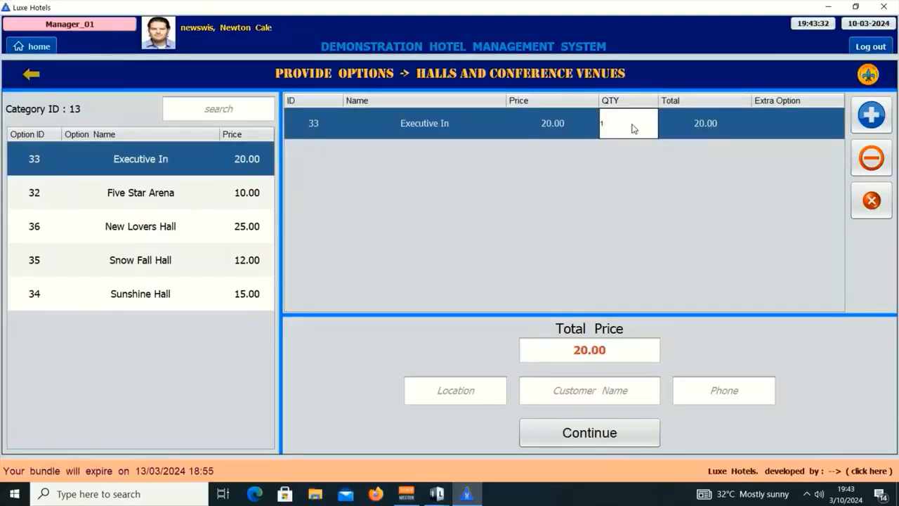
type("20")
key("Return")
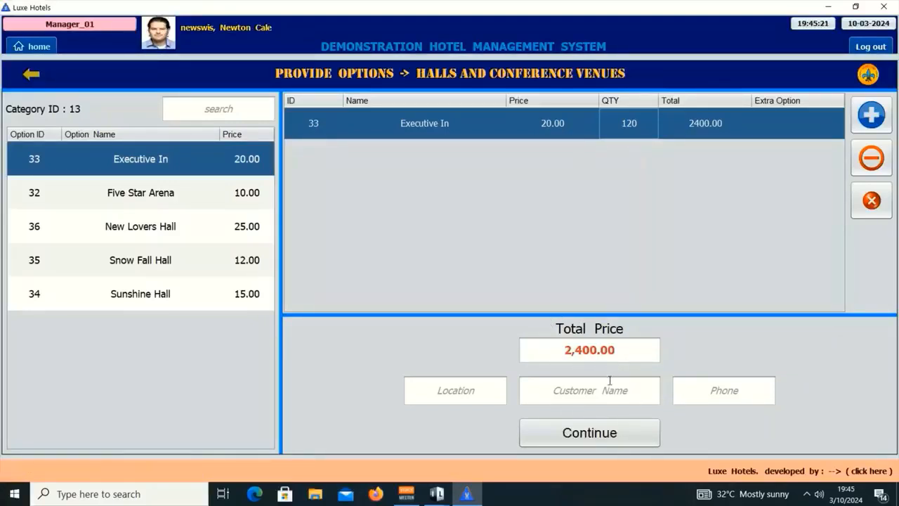
Fill in the customer's name and phone number.
left_click(589, 395)
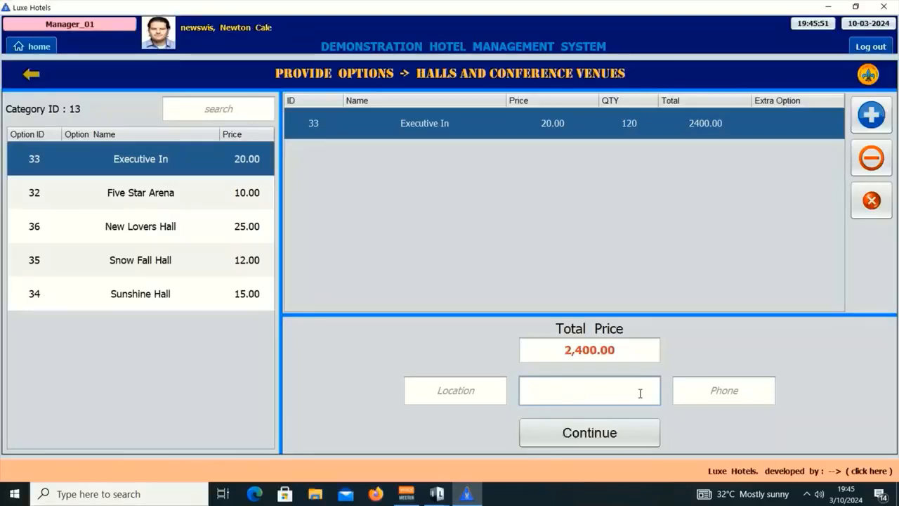
type("ABC XYZ")
key("Tab")
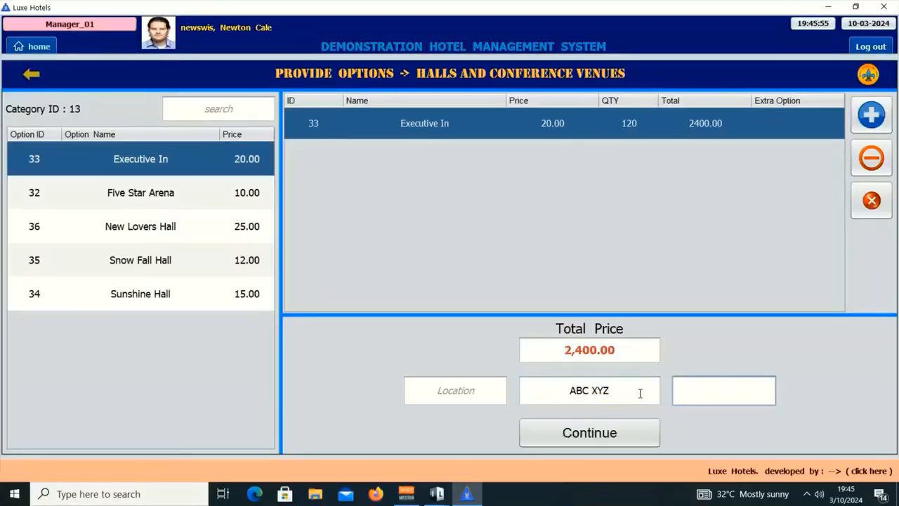
type("0101 001 001")
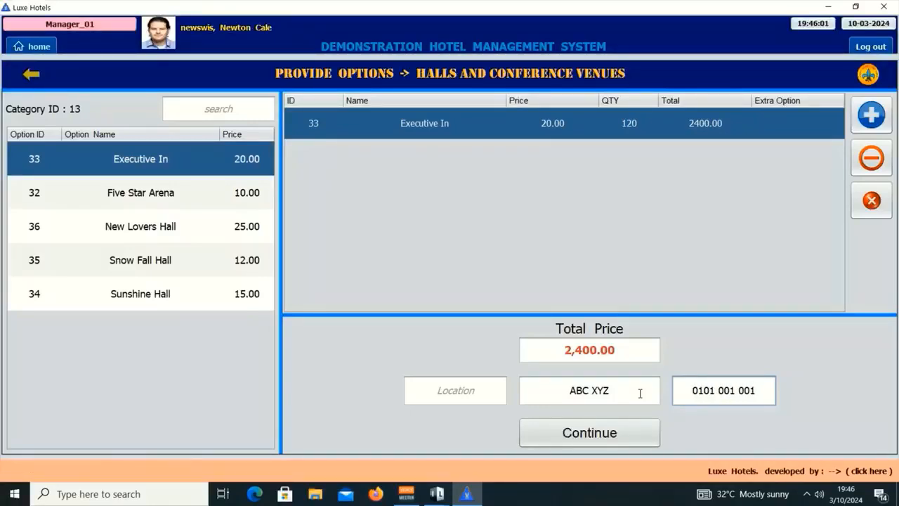
Apply a 25.00% discount, pay by VISA, and receive the payment with the default rating.
key("Return")
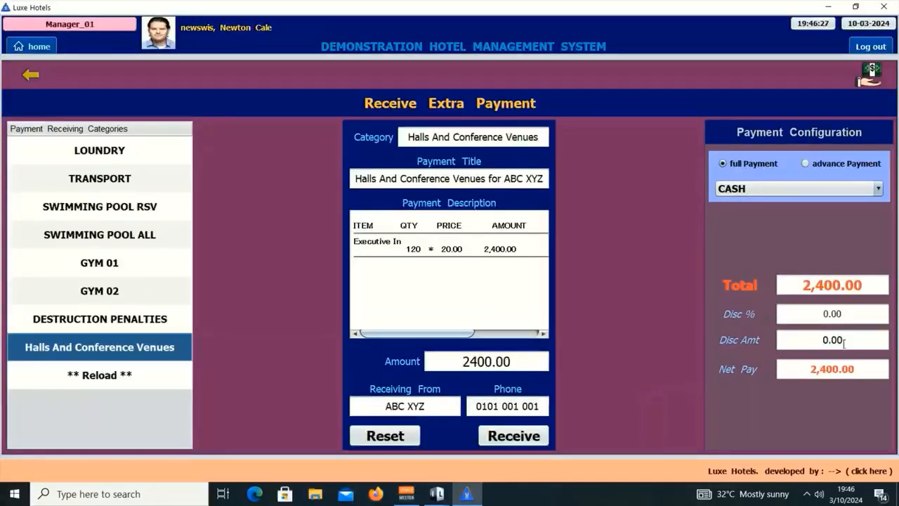
left_click(839, 314)
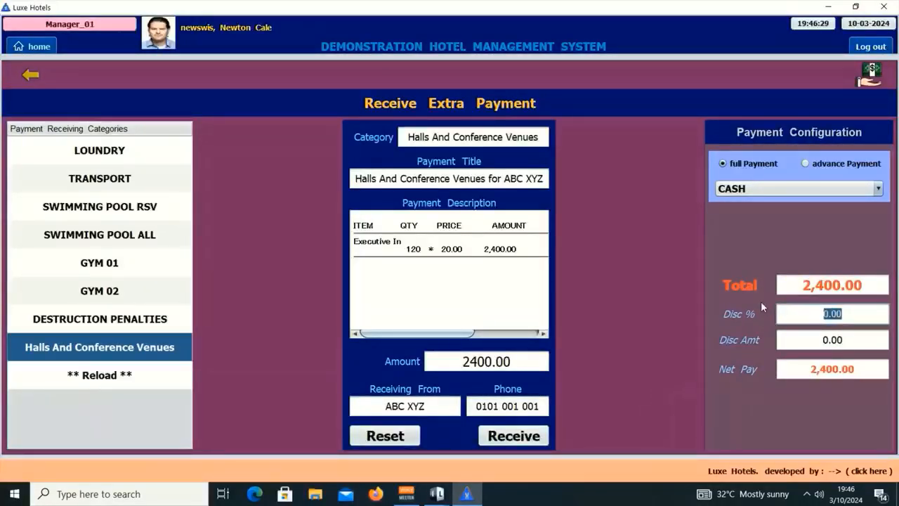
type("25.00")
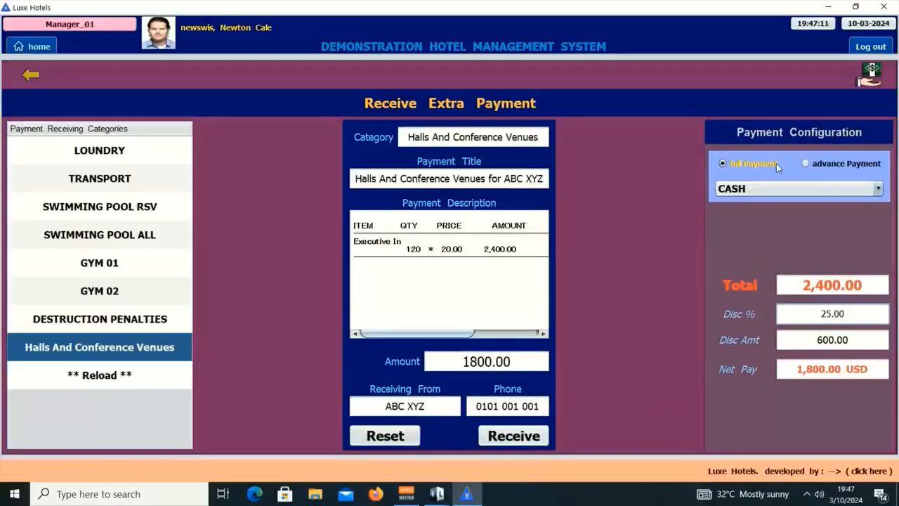
left_click(773, 189)
left_click(734, 220)
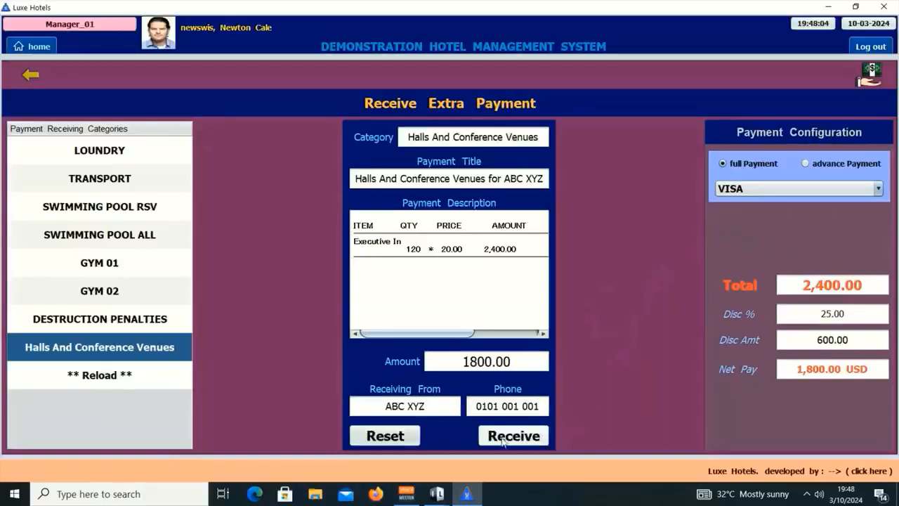
left_click(506, 436)
left_click(387, 368)
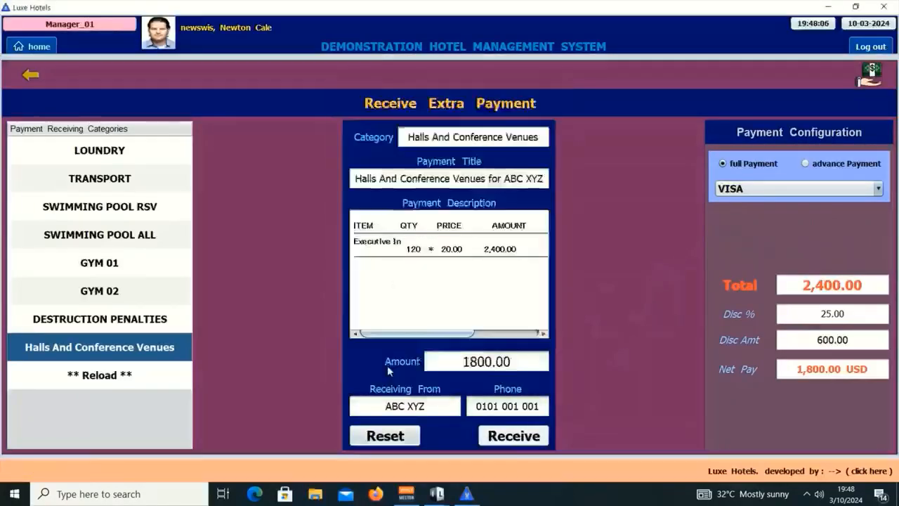
Enter the password on the keypad to record the 1,800.00 hall payment.
left_click(346, 176)
left_click(376, 206)
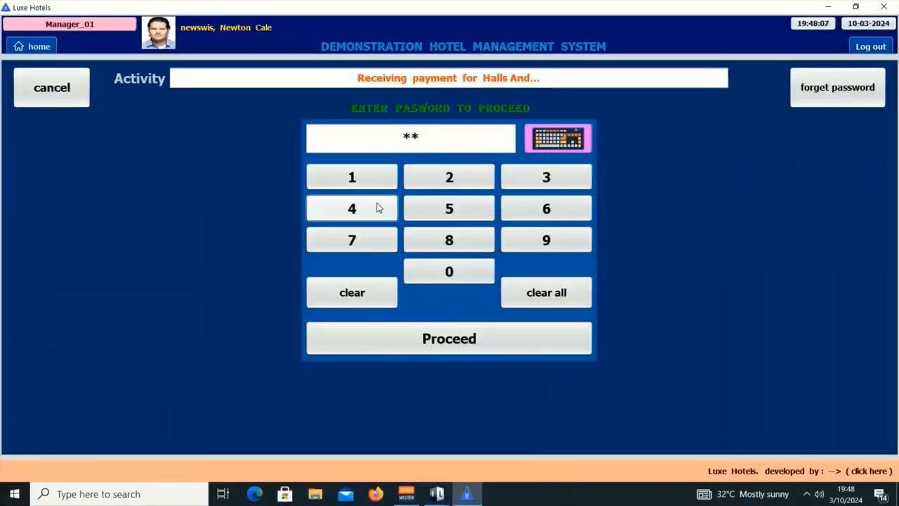
left_click(546, 174)
left_click(558, 207)
left_click(479, 339)
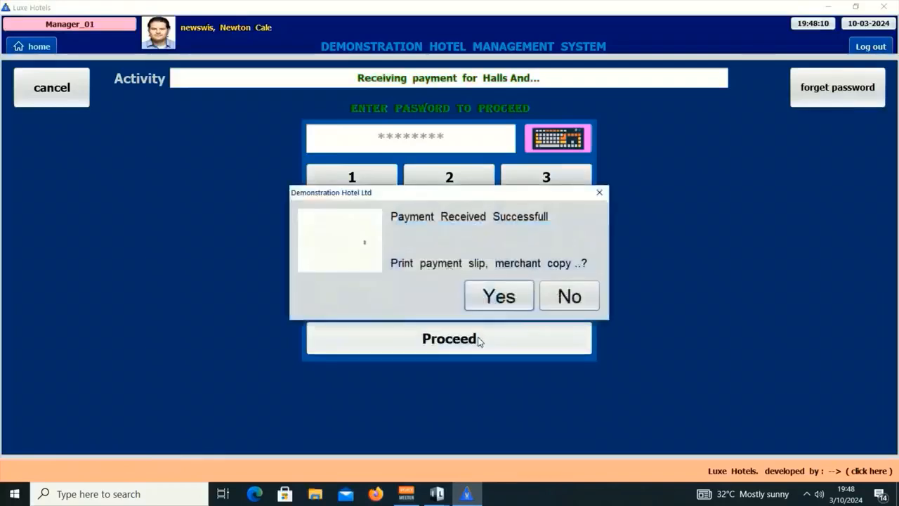
Decline printing the merchant, customer and remaining payment slips.
left_click(575, 294)
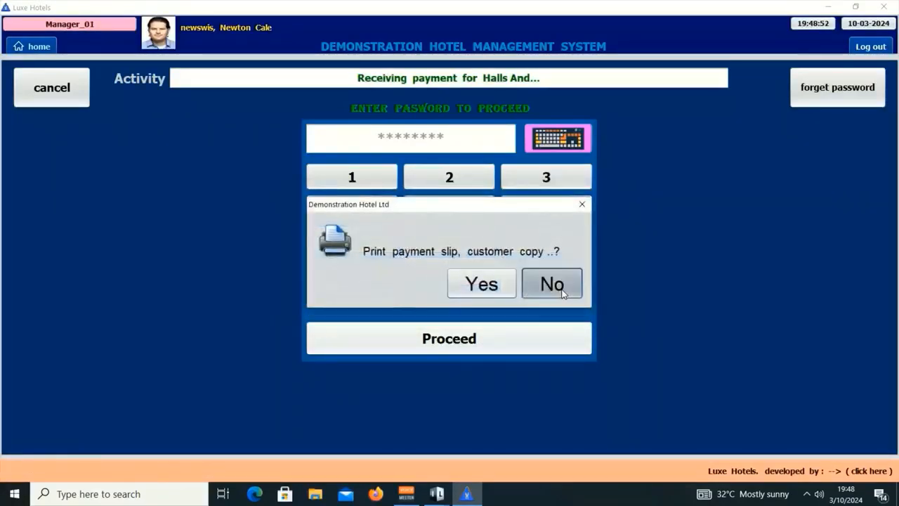
left_click(562, 293)
left_click(560, 289)
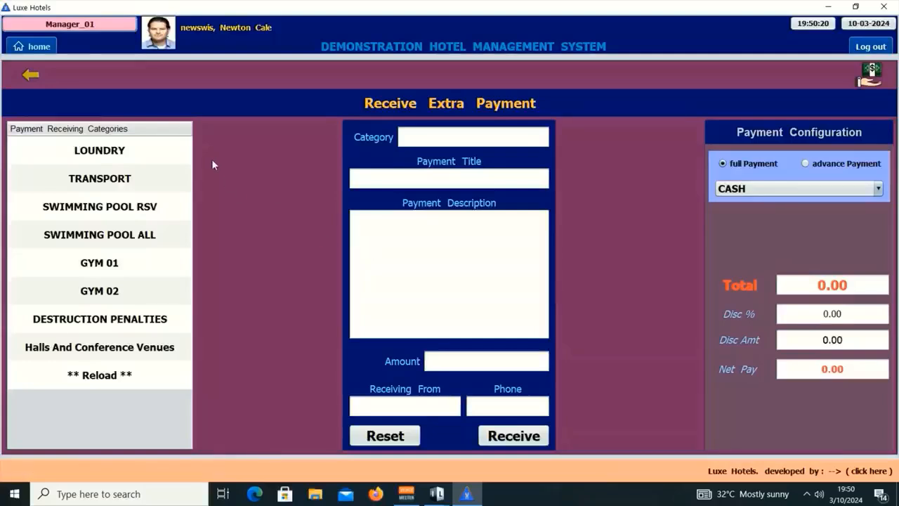
Load the payment receiving history for 10-03-2024.
left_click(34, 78)
left_click(156, 180)
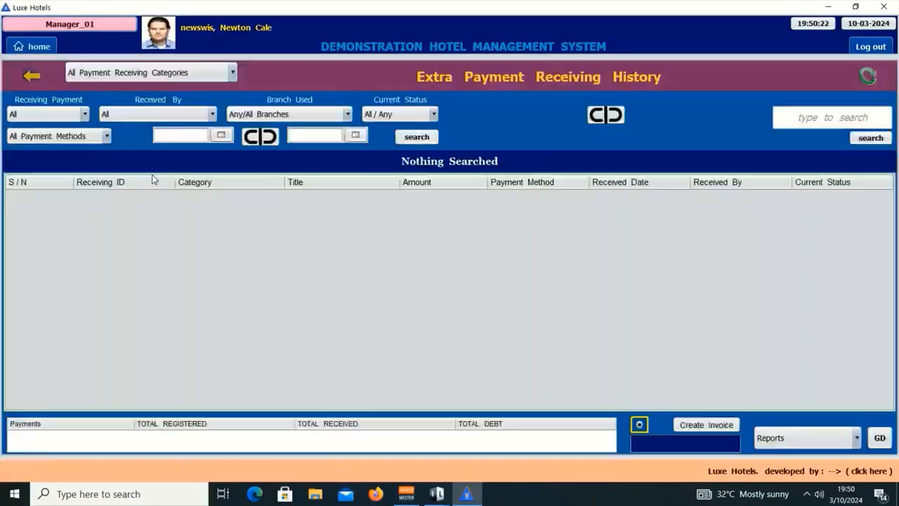
left_click(221, 135)
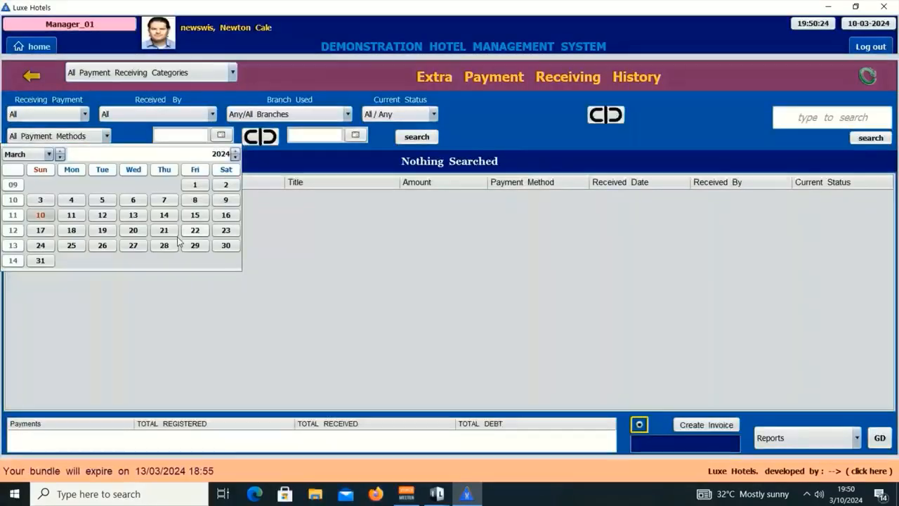
left_click(42, 215)
left_click(881, 438)
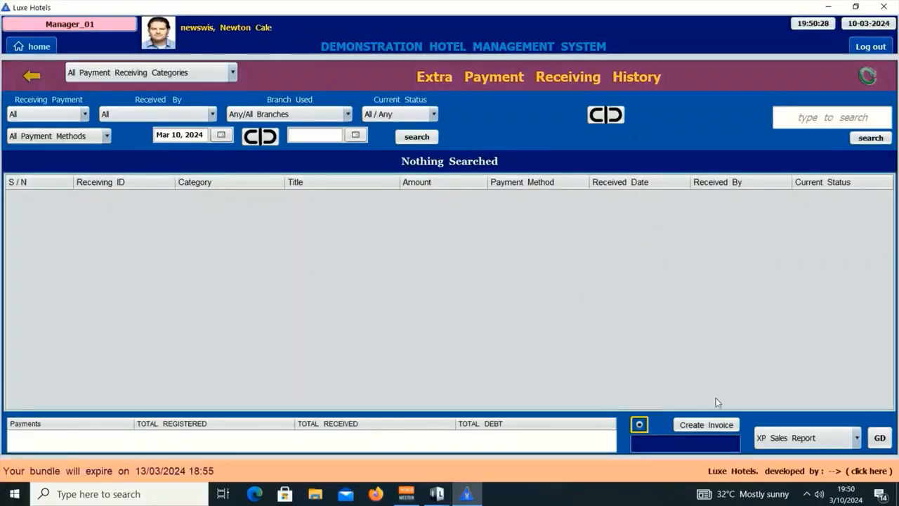
View the XP Sales Report showing the 1,800 hall payment.
left_click(797, 437)
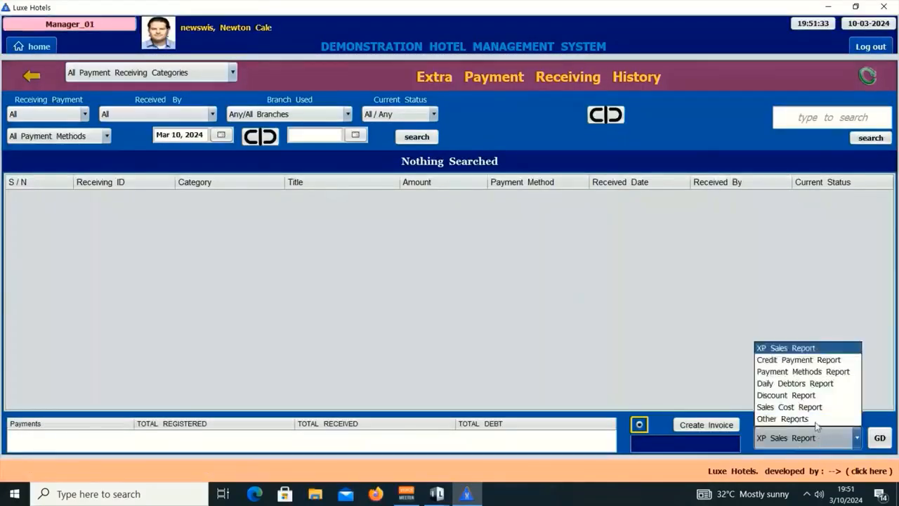
left_click(778, 349)
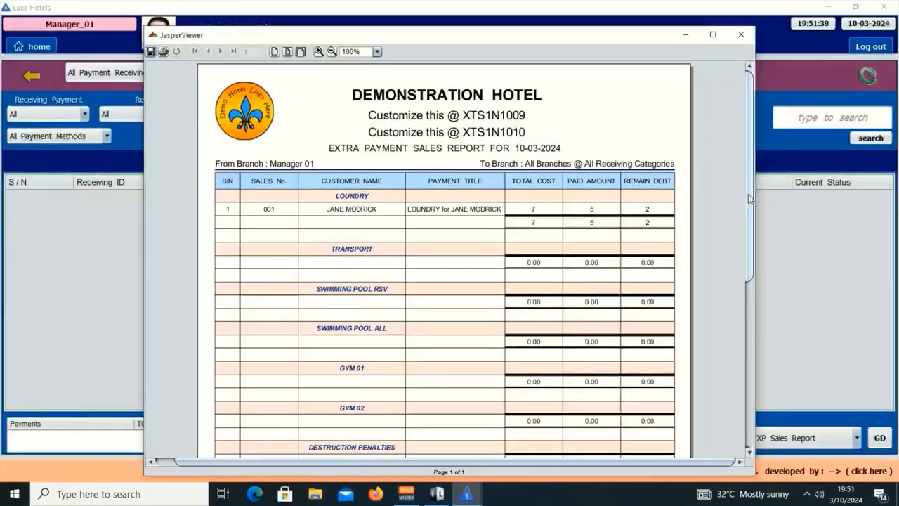
left_click_drag(748, 193, 762, 351)
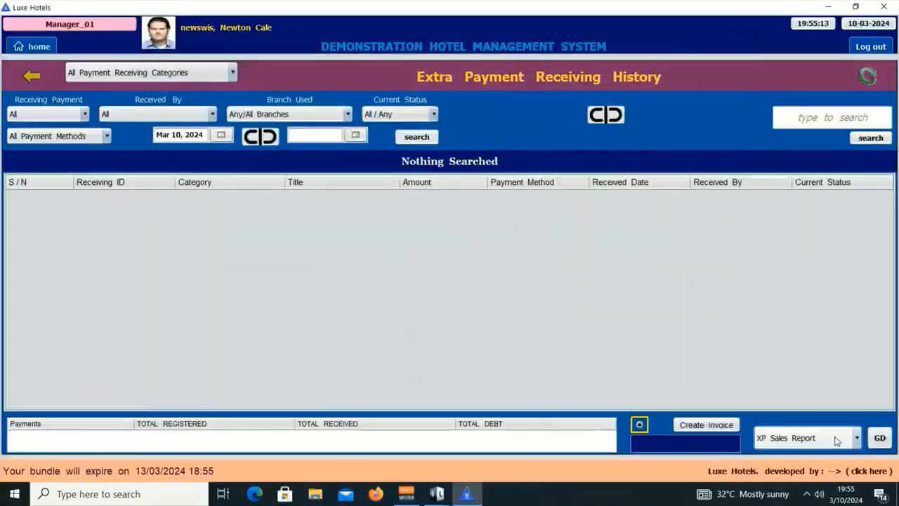
Review the Payment Methods Report (1,800 VISA, 5 PAYPAL), then close it.
left_click(828, 437)
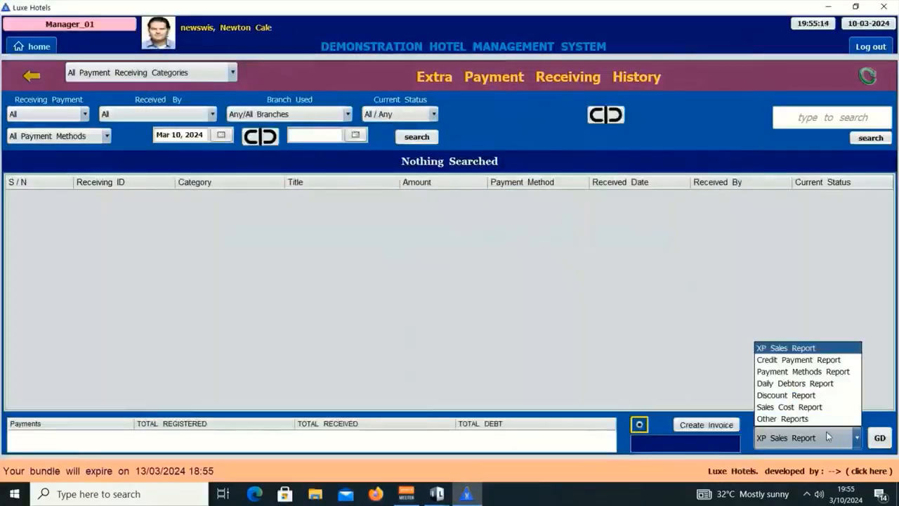
left_click(794, 377)
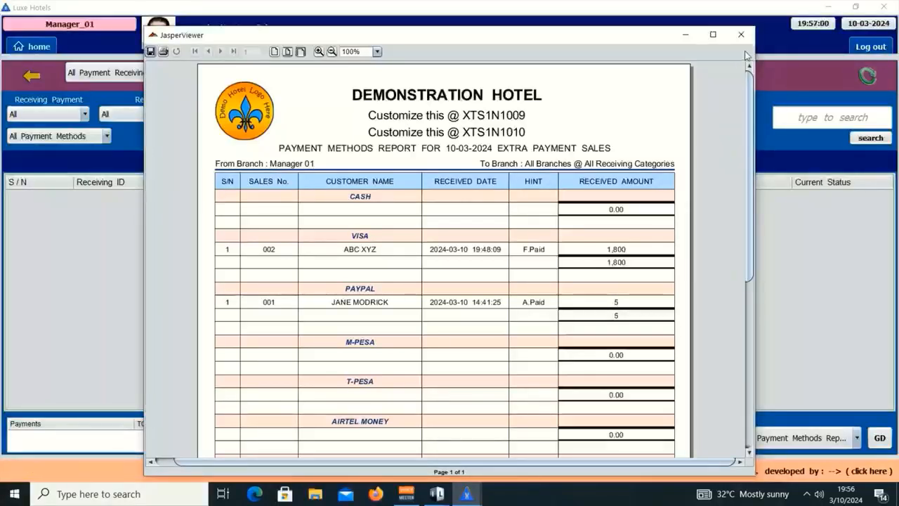
left_click(741, 34)
Refresh the Customers History chart to show the new hall slice, then open the payment receiving history.
left_click(31, 46)
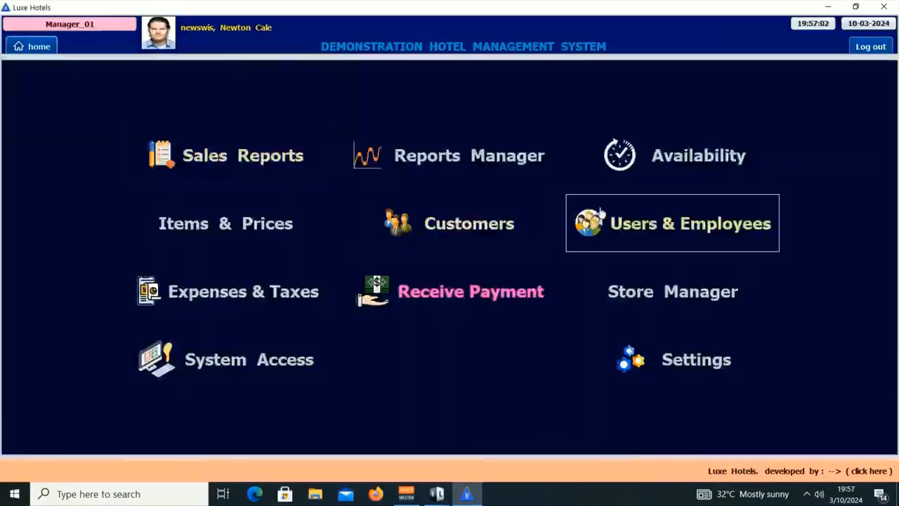
left_click(466, 225)
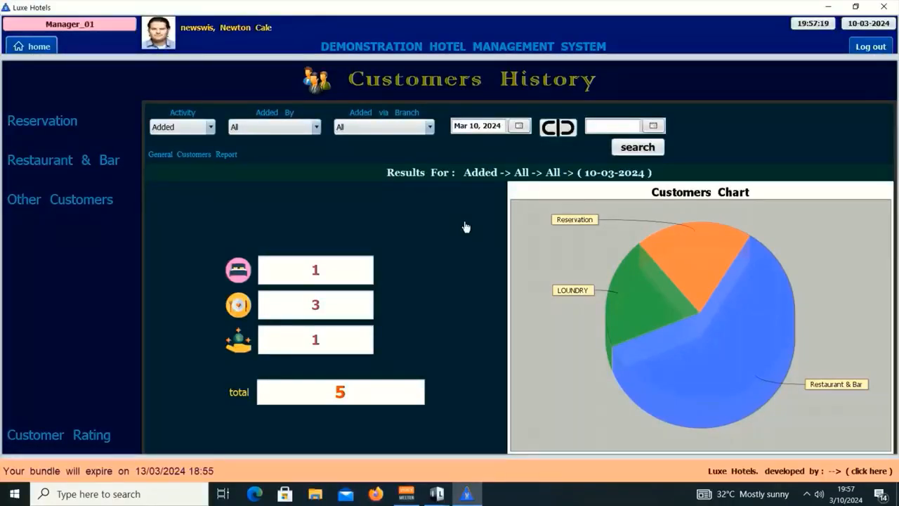
left_click(646, 146)
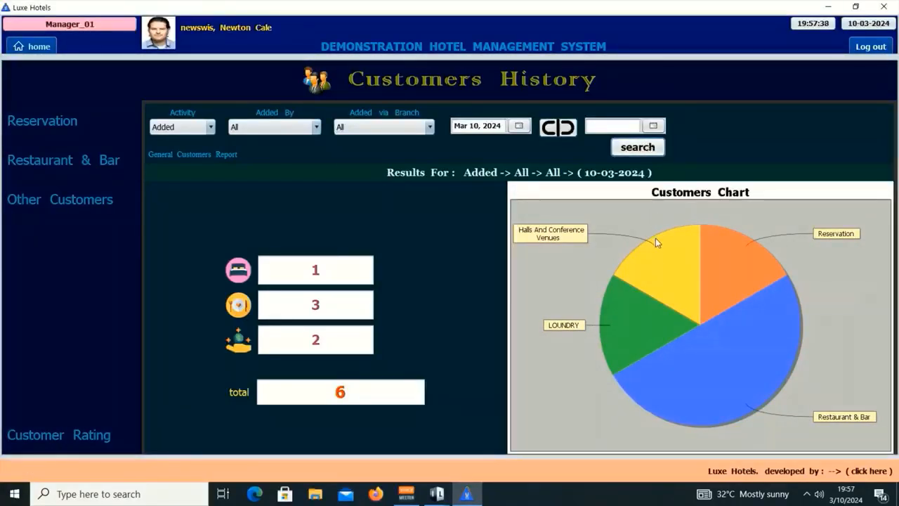
mouse_move(659, 264)
left_click(21, 46)
left_click(485, 309)
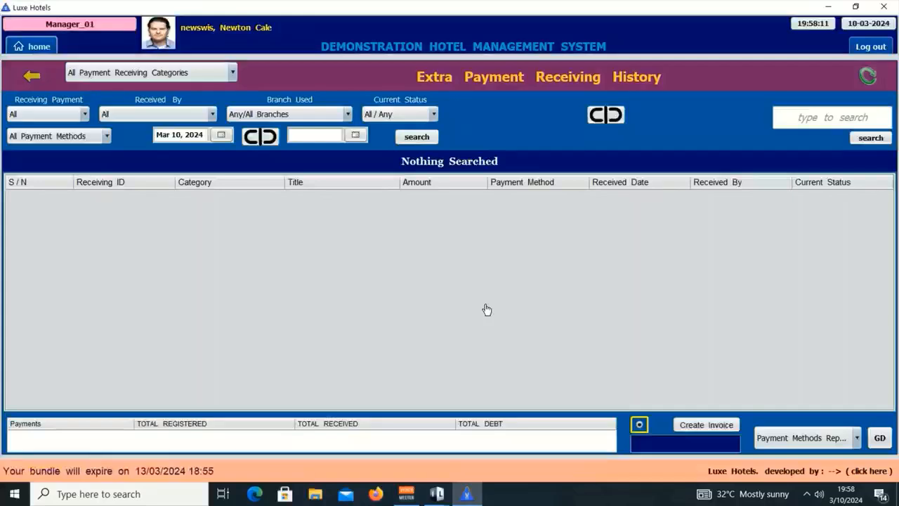
List the date's payments and inspect the laundry payment's Shirt line.
left_click(848, 118)
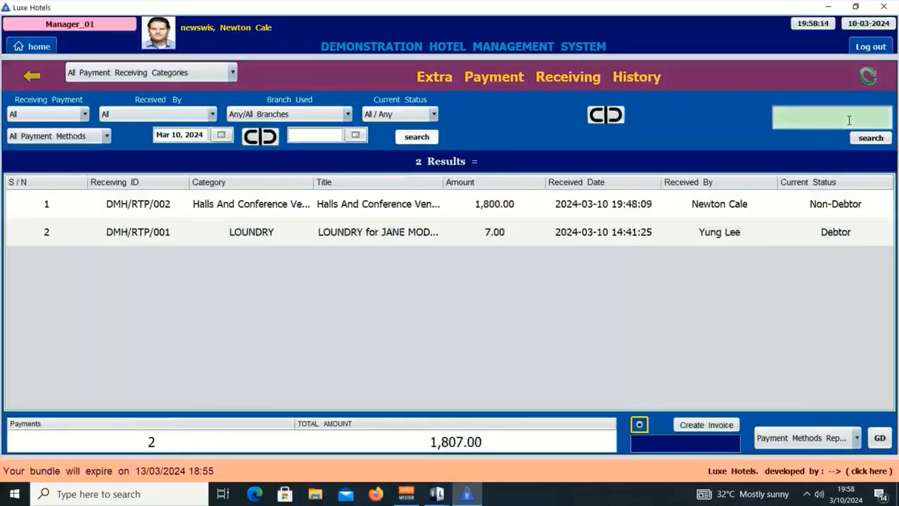
double_click(418, 232)
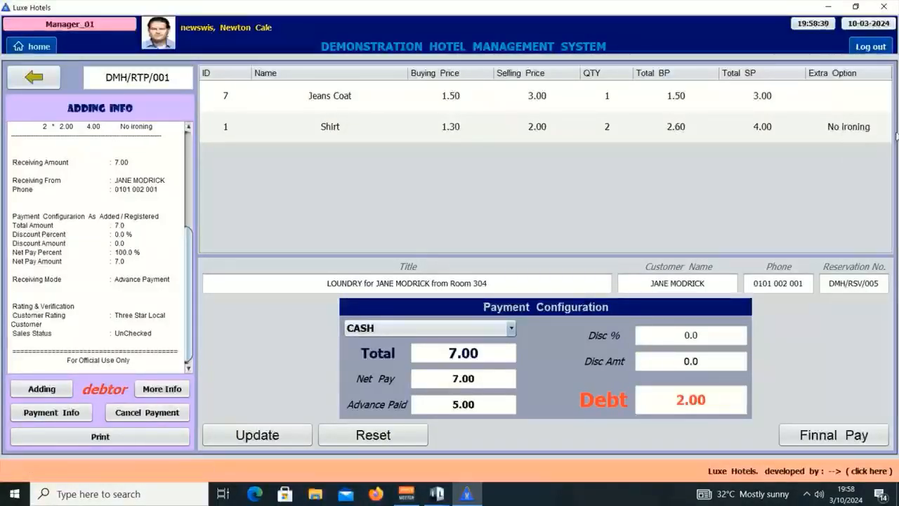
left_click(357, 134)
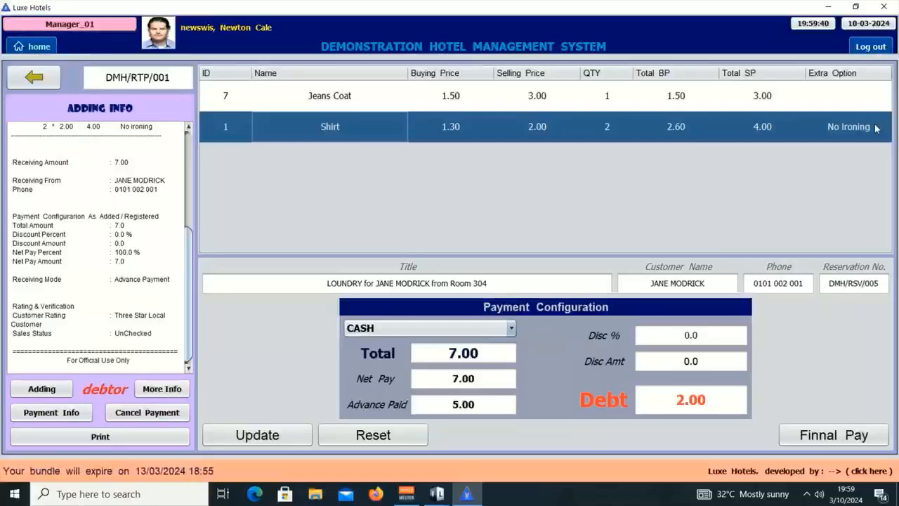
Open the hall payment's details: 120 Executive In, 25% off, 1,800.00 net.
left_click(33, 78)
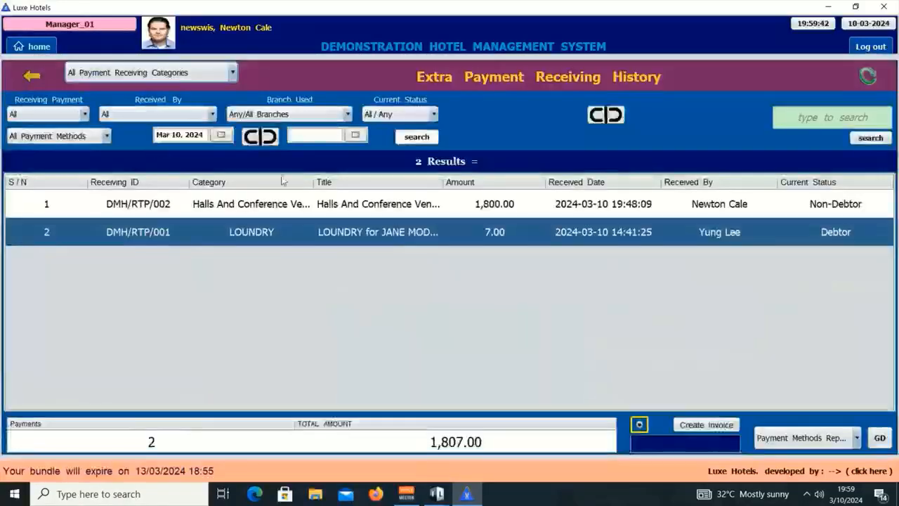
left_click(473, 209)
double_click(472, 210)
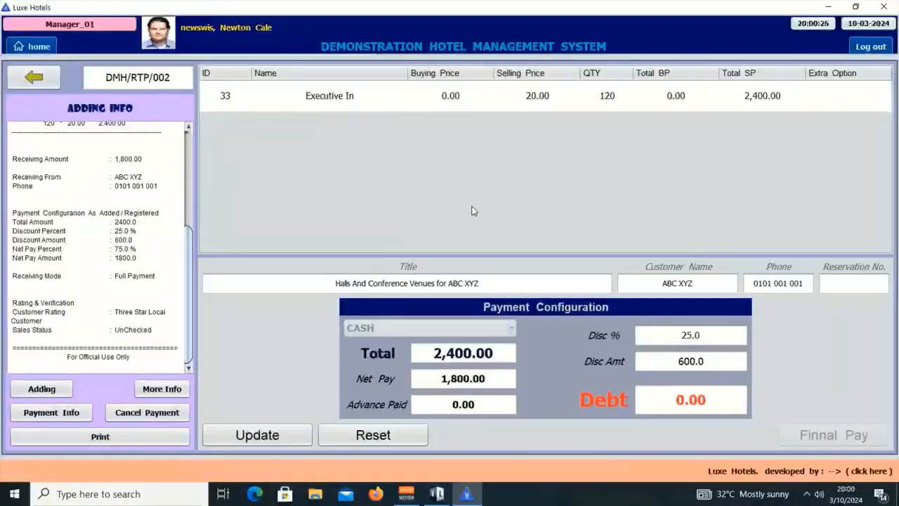
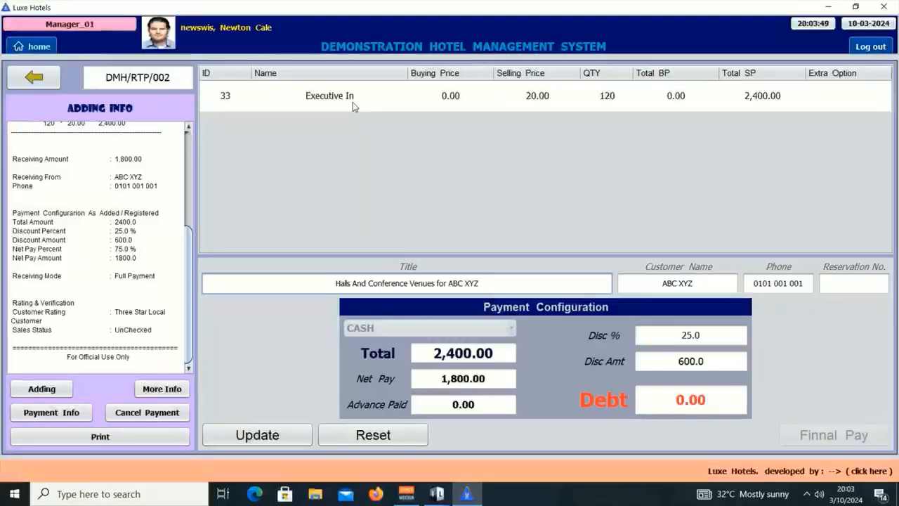
Leave the DMH/RTP/002 hall receipt and go back to the Receive Other Payments menu.
left_click(42, 75)
left_click(45, 73)
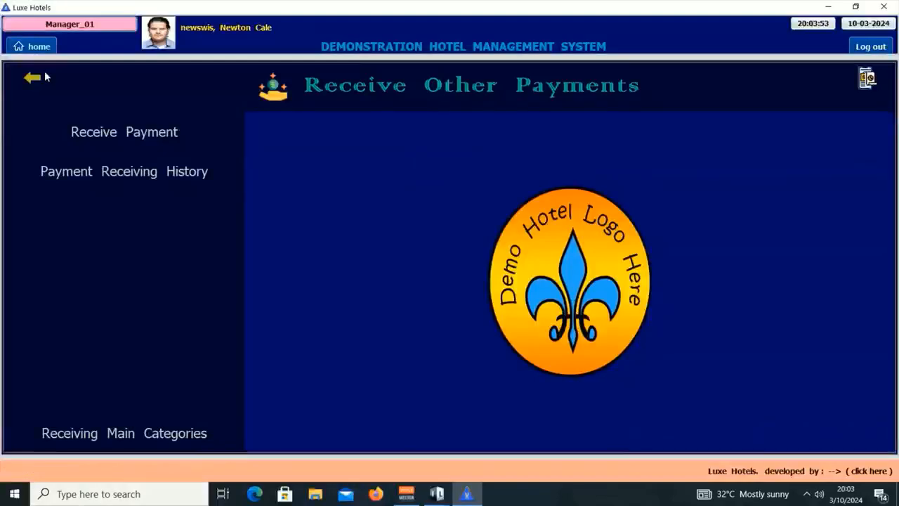
Correct the Halls And Conference Venues option 'Executive In' to 'Executive Inn'.
left_click(168, 435)
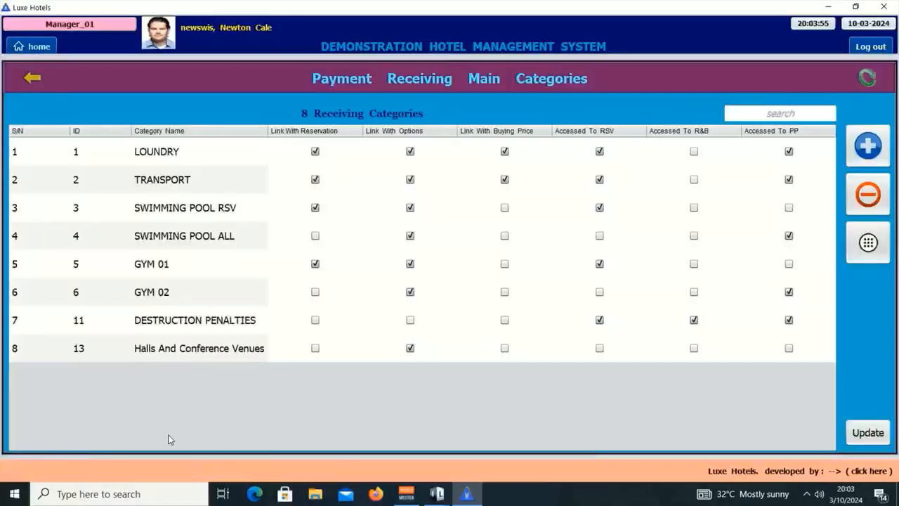
left_click(208, 357)
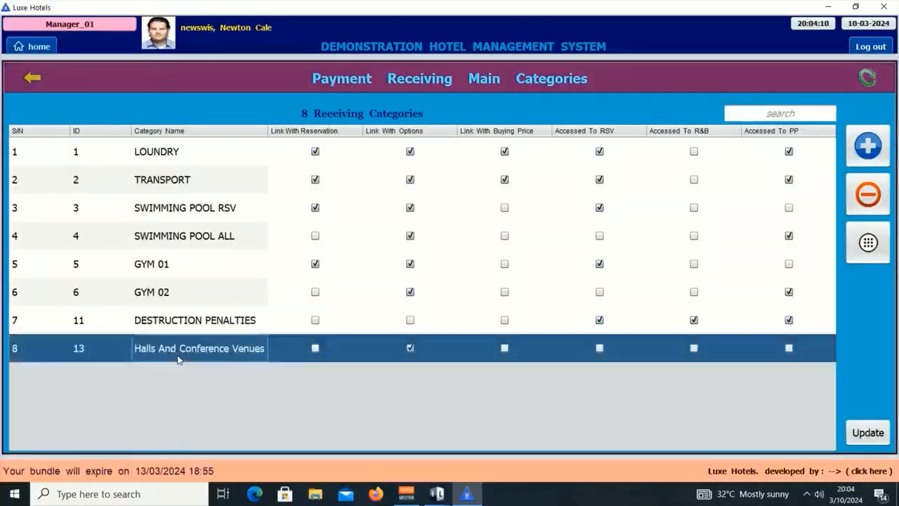
left_click(868, 243)
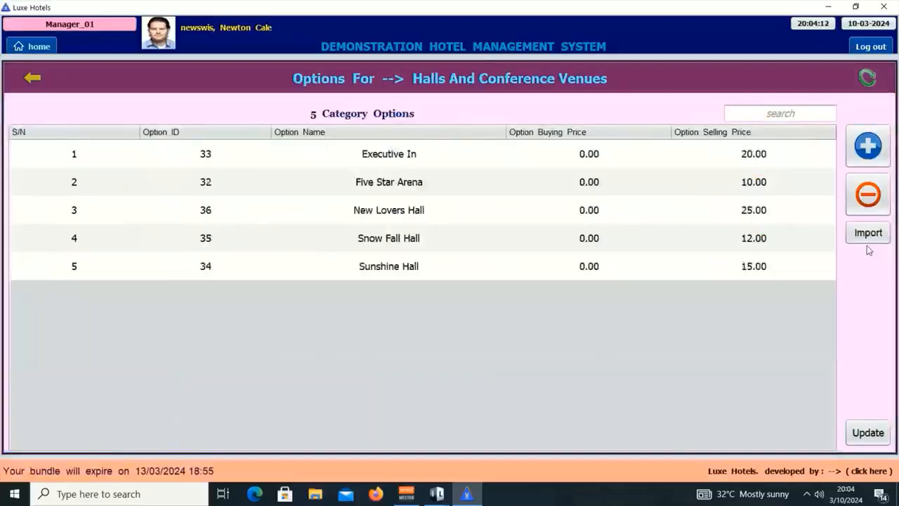
double_click(438, 150)
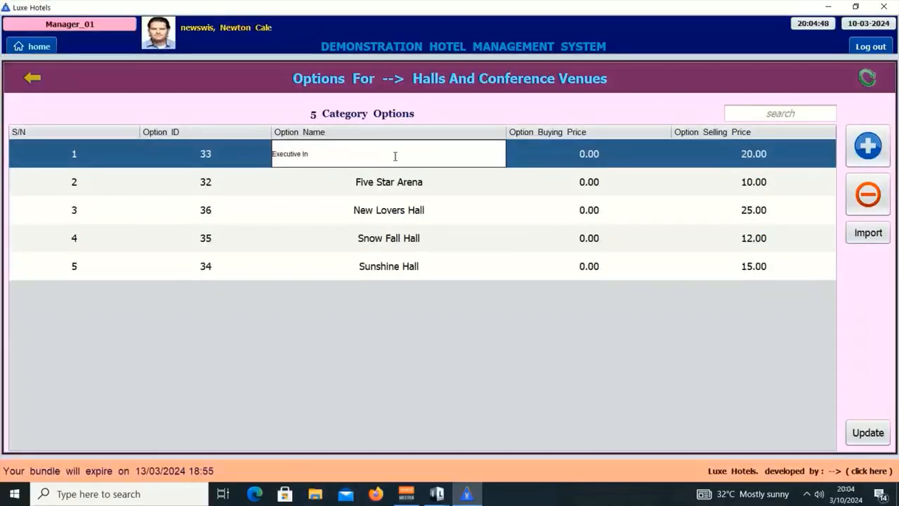
type("n")
left_click(428, 107)
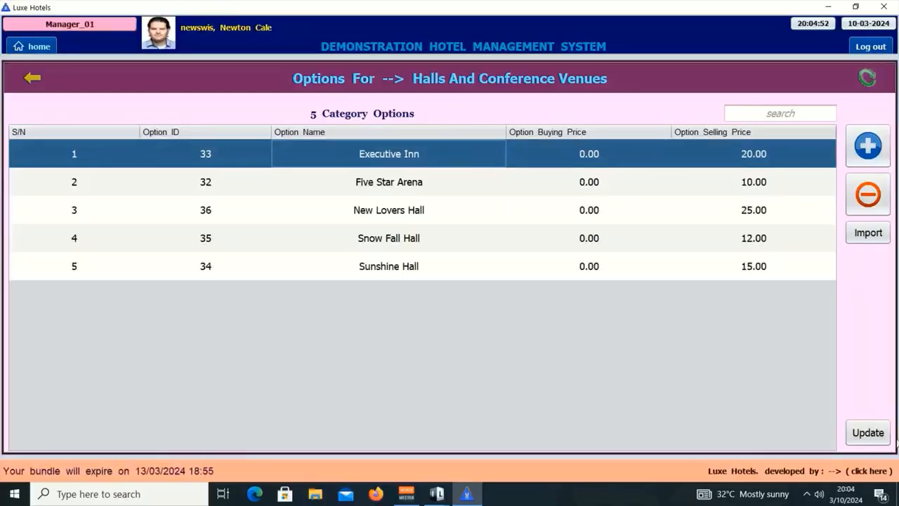
Save the category option change with the authorisation password and return to the categories table.
left_click(866, 433)
left_click(384, 175)
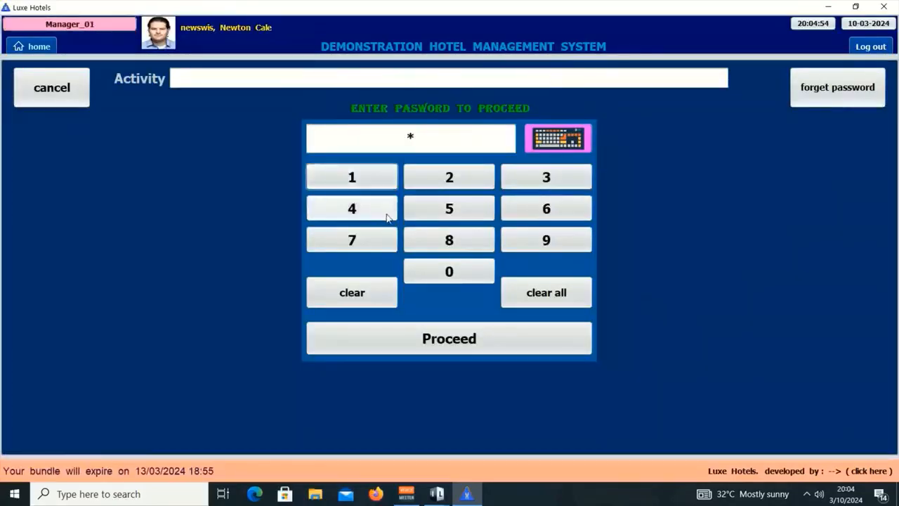
left_click(387, 212)
left_click(558, 184)
left_click(560, 213)
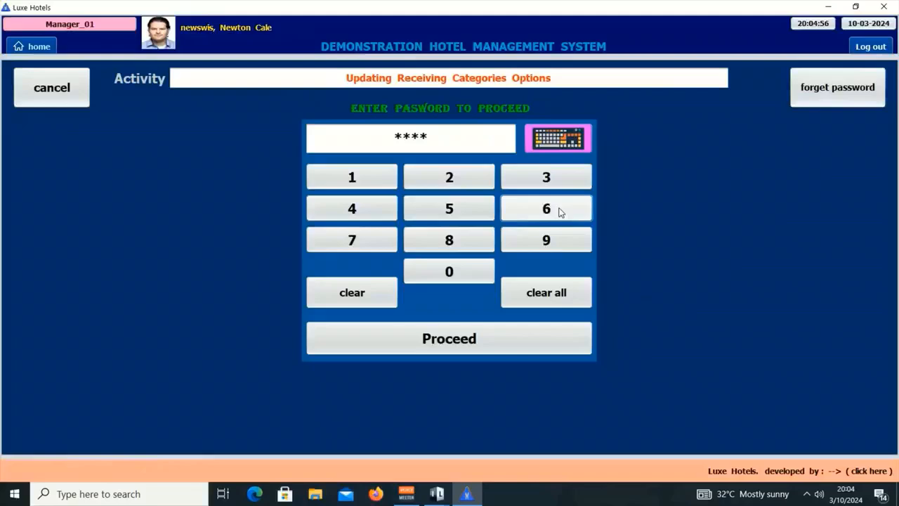
left_click(434, 347)
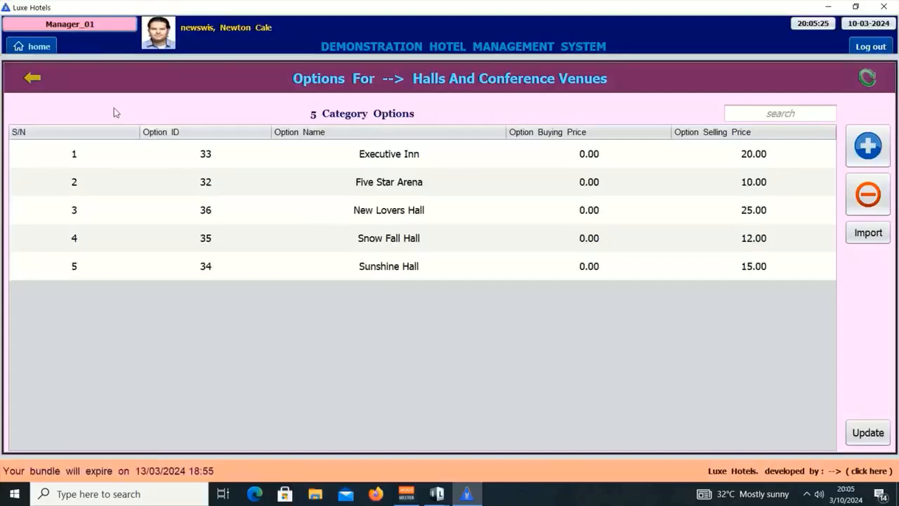
left_click(31, 77)
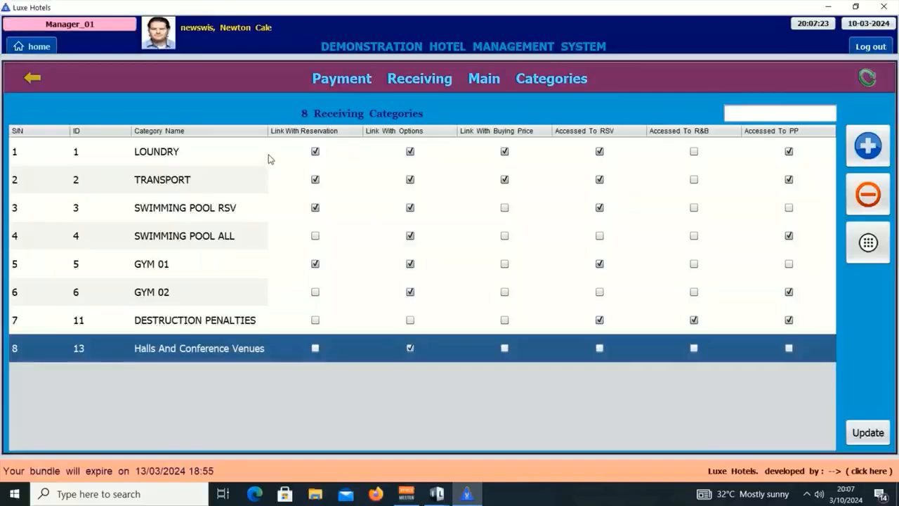
Reset the Receive Extra Payment form and start a LOUNDRY payment to list hotel rooms.
left_click(269, 159)
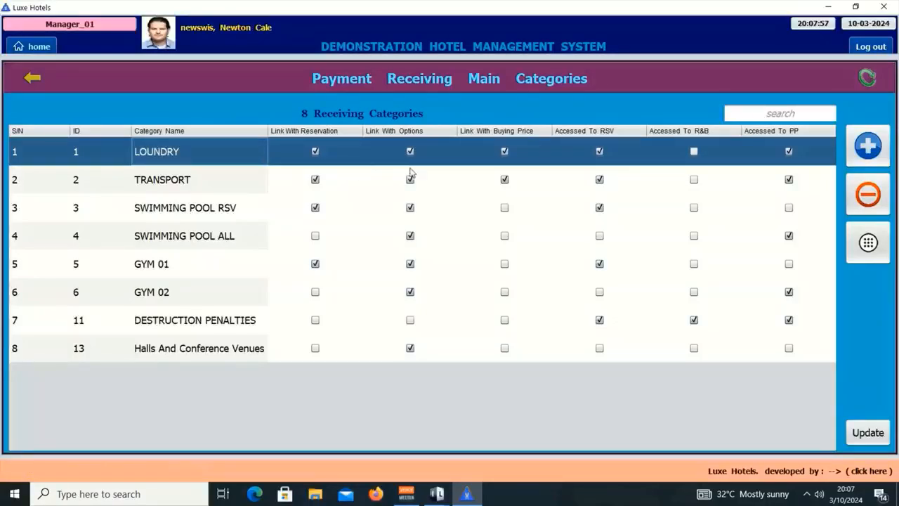
left_click(49, 85)
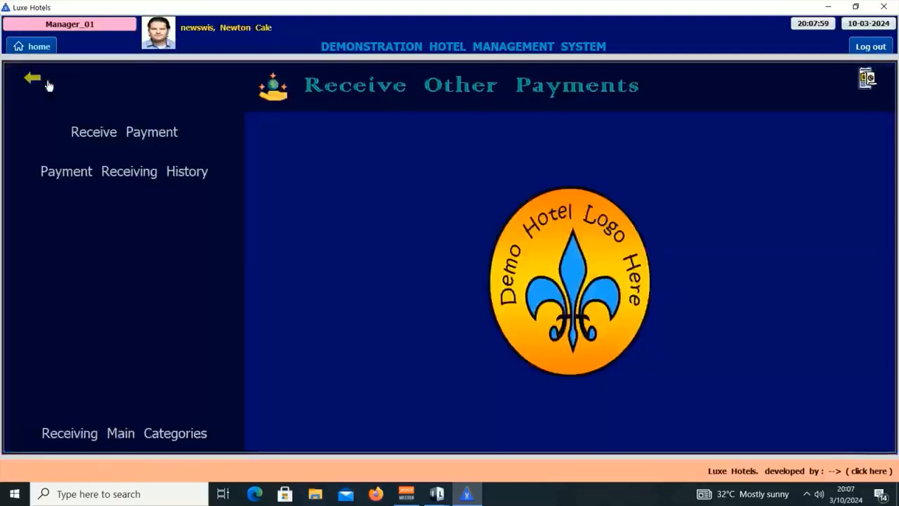
left_click(142, 144)
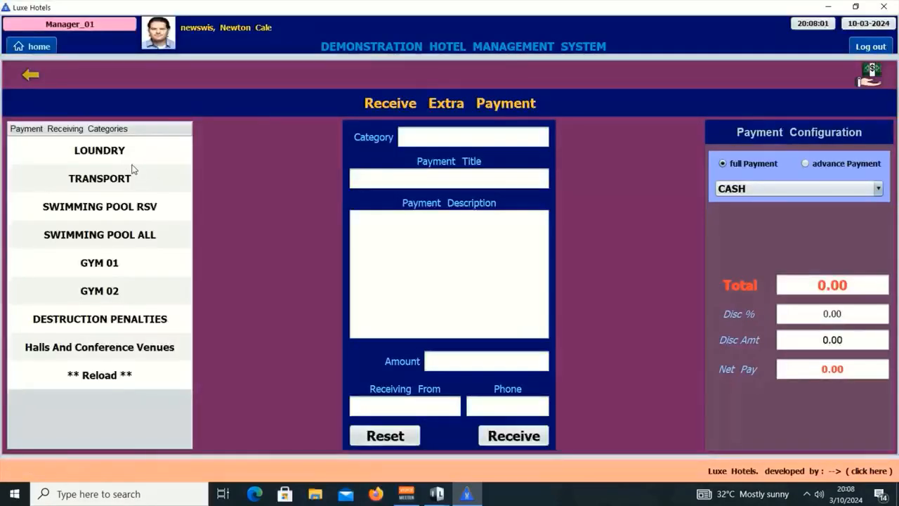
left_click(418, 435)
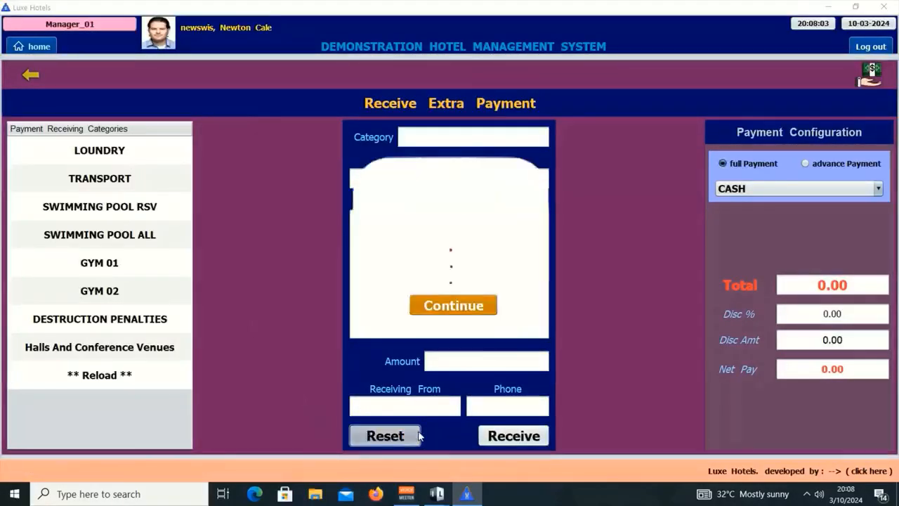
left_click(118, 158)
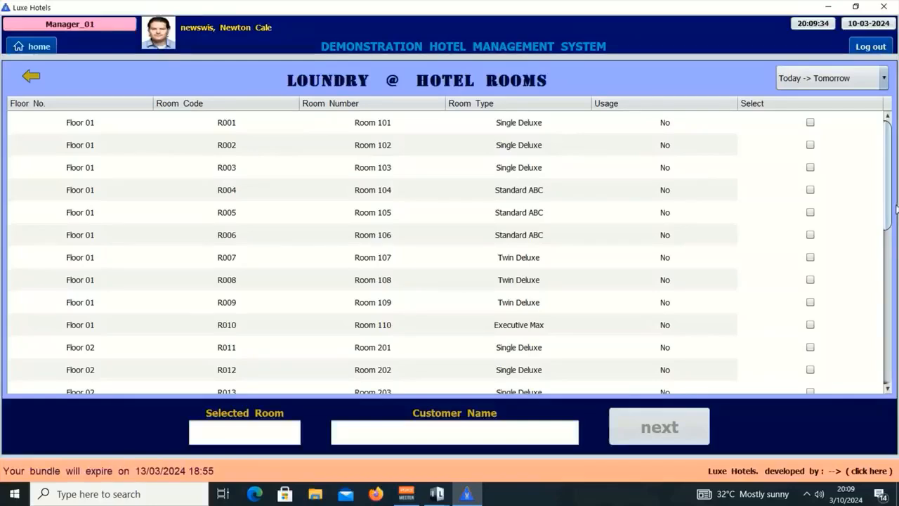
Select Room 304 (R024) in the room list and continue to its Loundry options.
left_click_drag(894, 208, 896, 257)
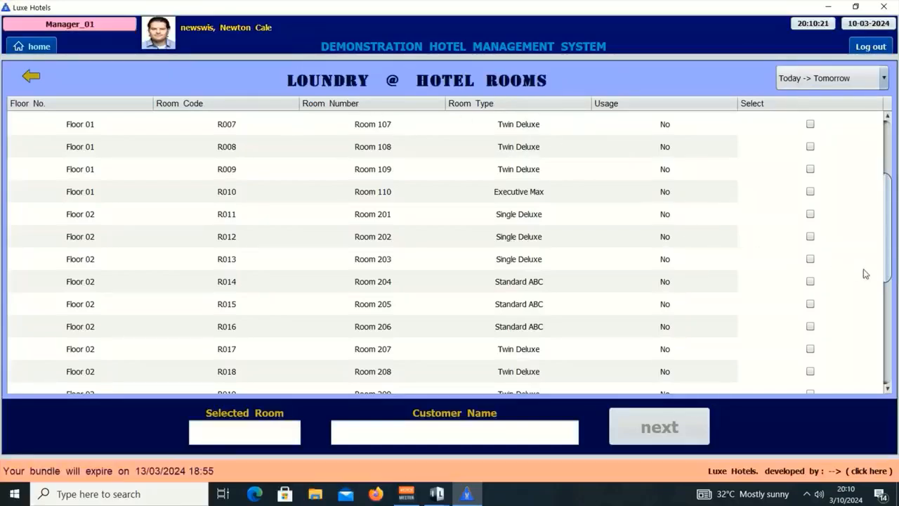
left_click_drag(891, 264, 889, 357)
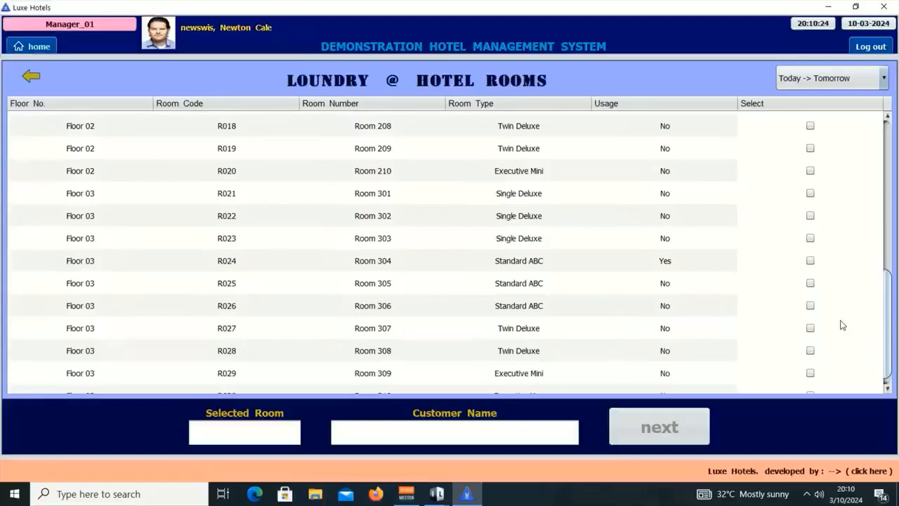
left_click(810, 260)
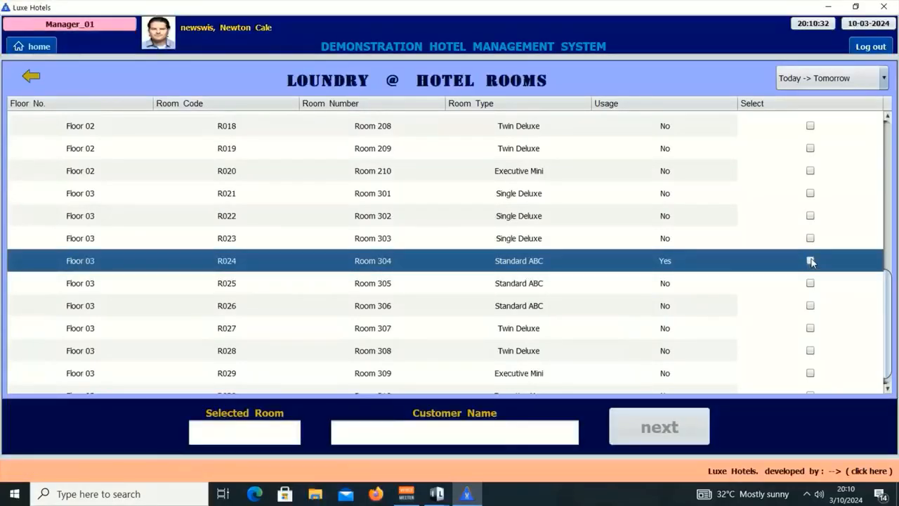
left_click(811, 261)
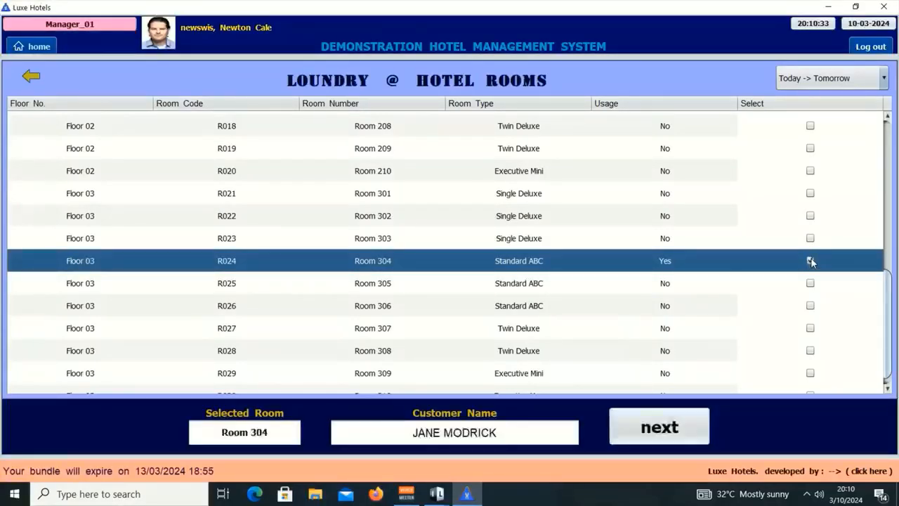
left_click(673, 431)
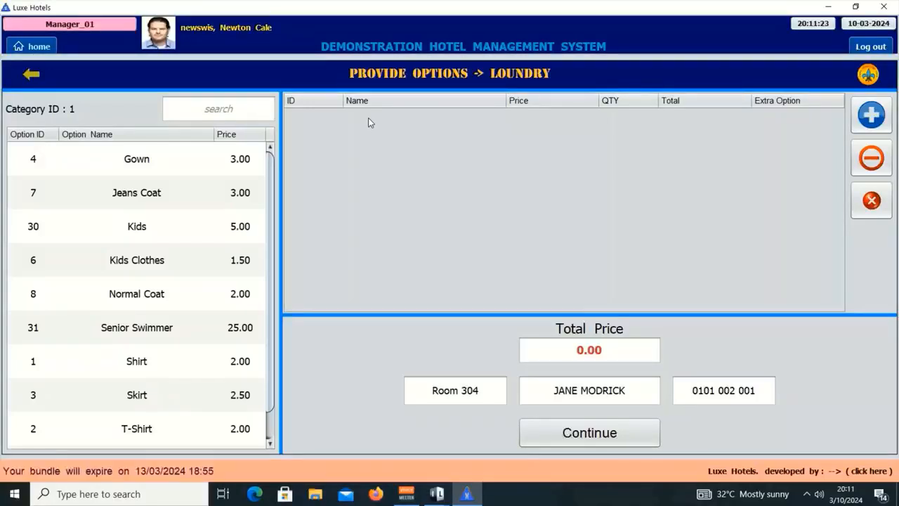
Back out to the Receiving Main Categories table and select the SWIMMING POOL ALL category.
left_click(25, 75)
left_click(24, 78)
left_click(23, 79)
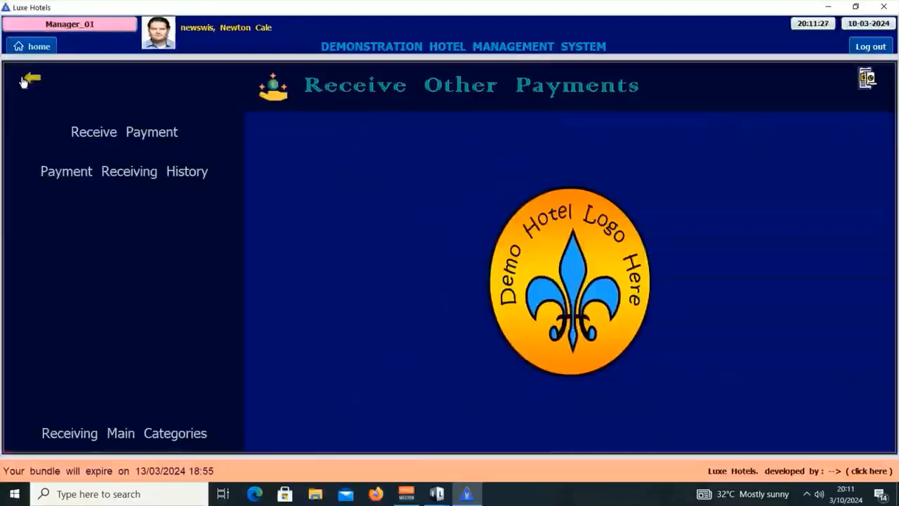
left_click(128, 433)
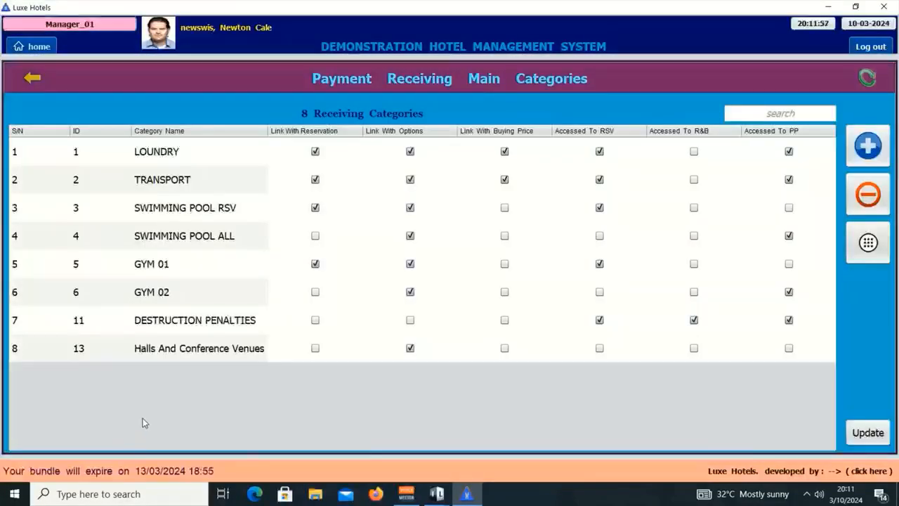
left_click(105, 241)
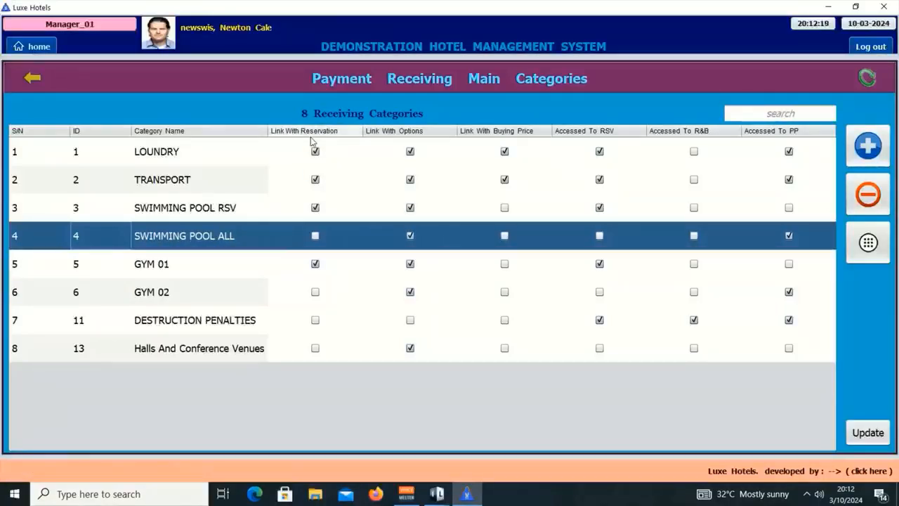
Start a SWIMMING POOL ALL payment, then return to the Receiving Main Categories table.
left_click(21, 77)
left_click(21, 77)
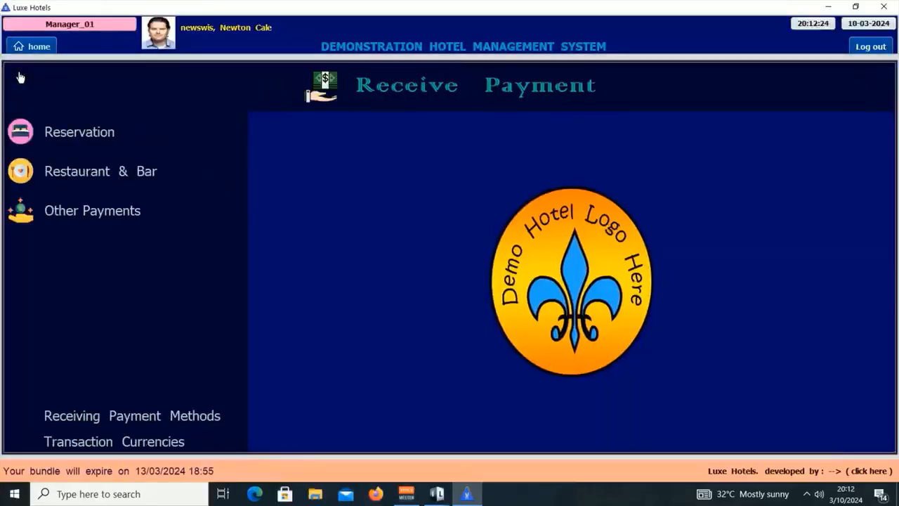
left_click(107, 215)
left_click(117, 132)
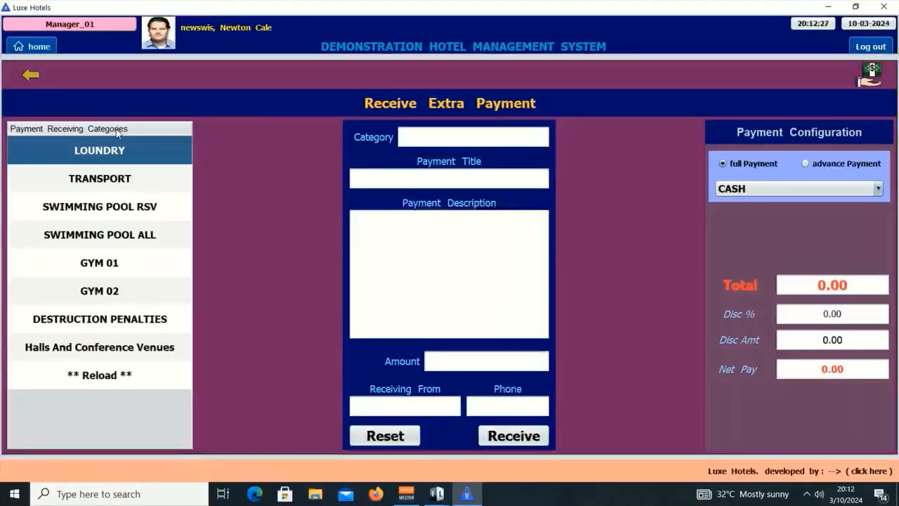
left_click(134, 239)
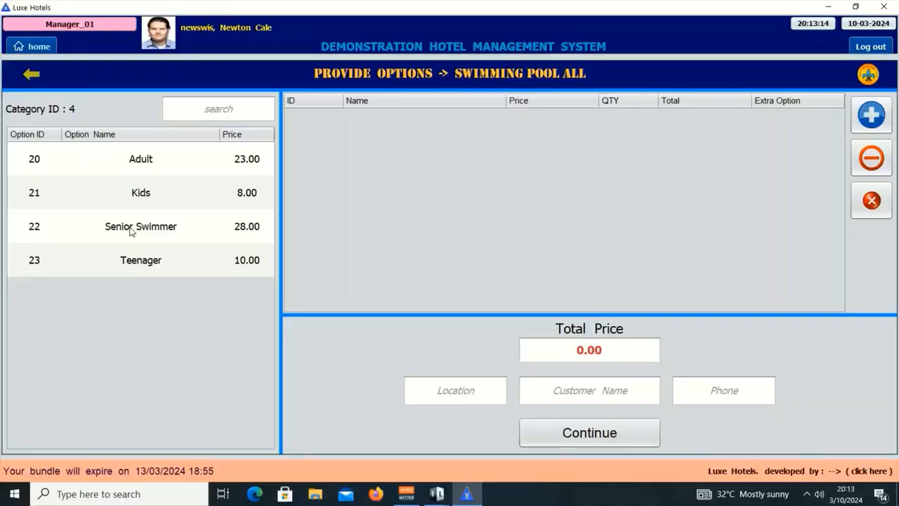
left_click(32, 77)
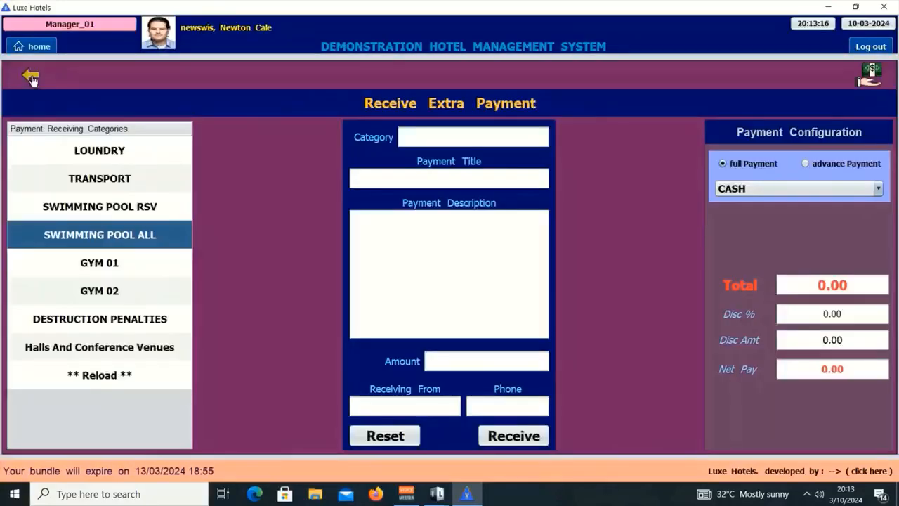
left_click(31, 77)
left_click(124, 433)
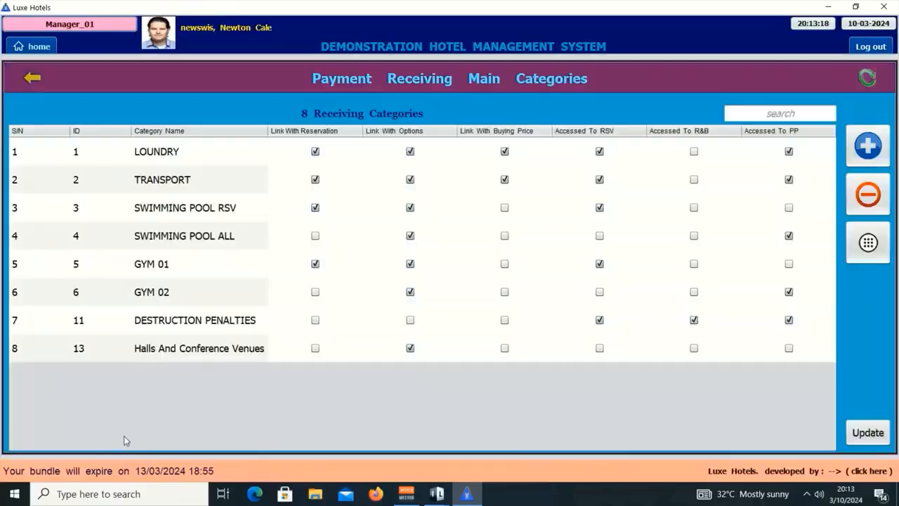
left_click(176, 323)
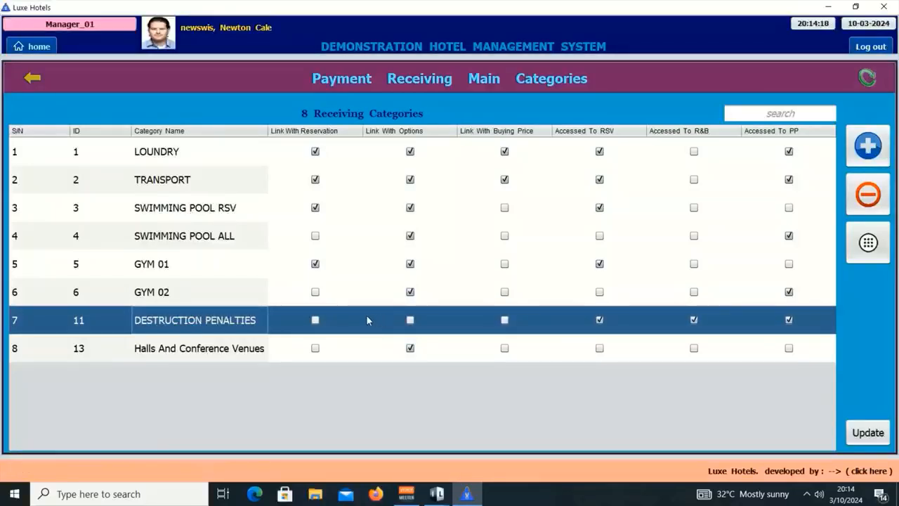
left_click(51, 79)
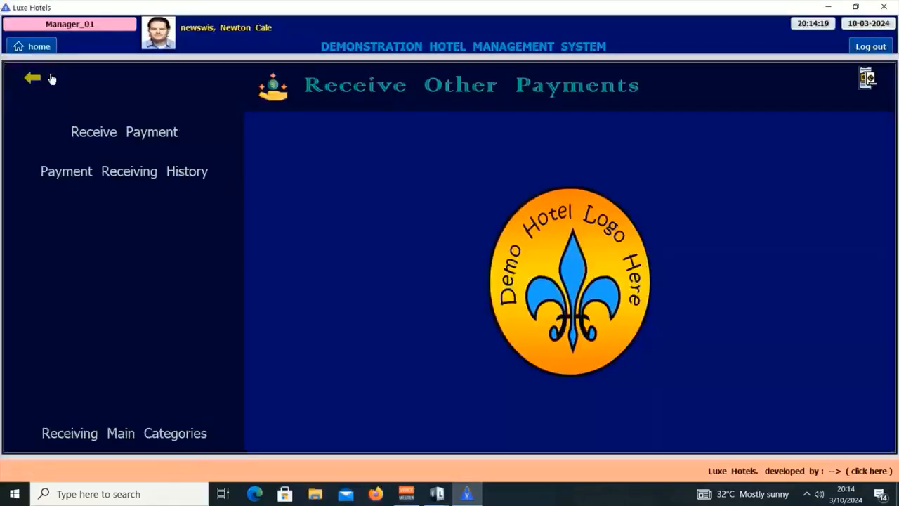
left_click(107, 116)
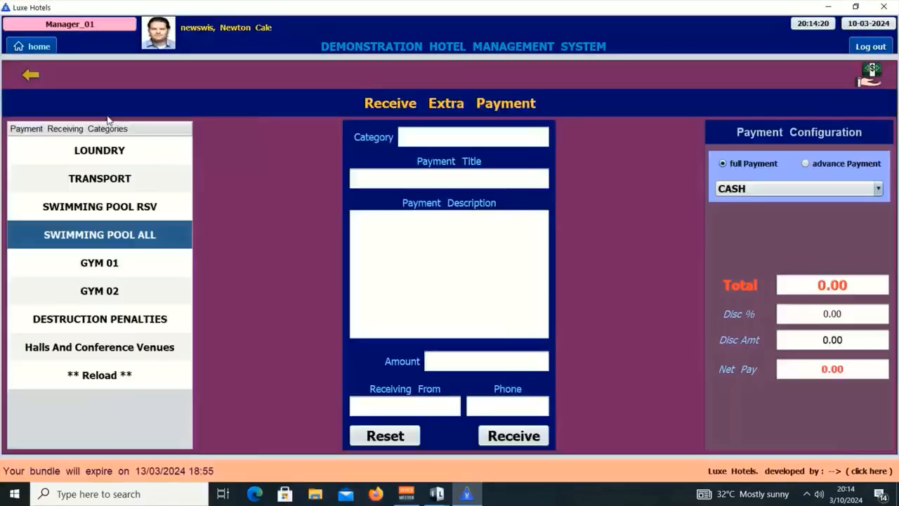
left_click(116, 321)
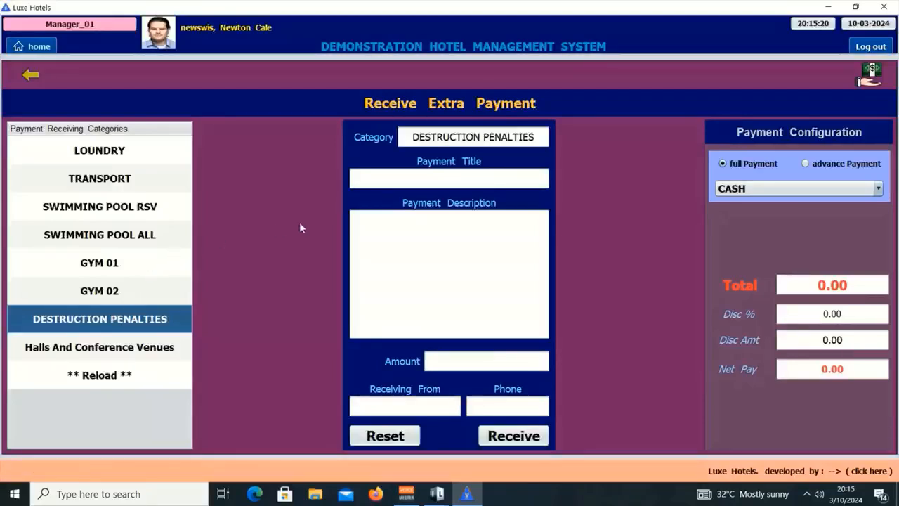
left_click(411, 172)
type("fdbgcfvbc")
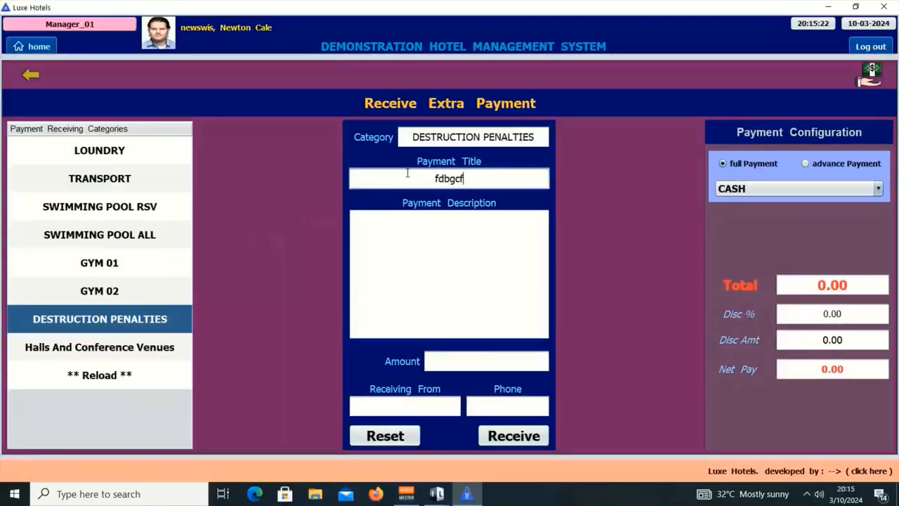
left_click(412, 236)
type("xdvcxvcx")
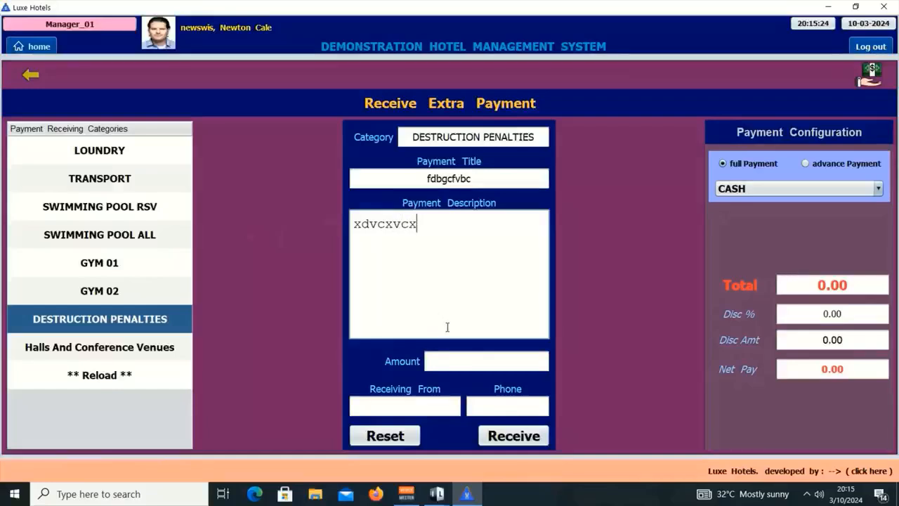
left_click(469, 358)
type("521")
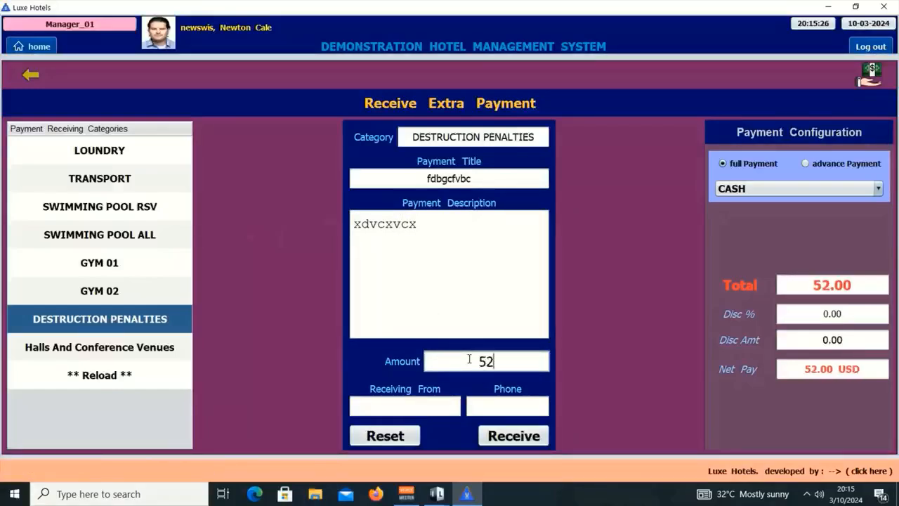
left_click(430, 406)
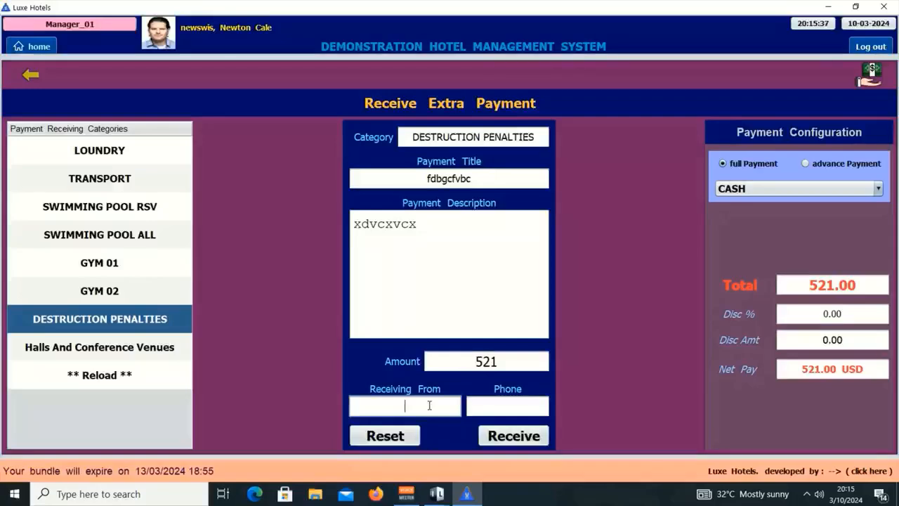
type("ABX CVB")
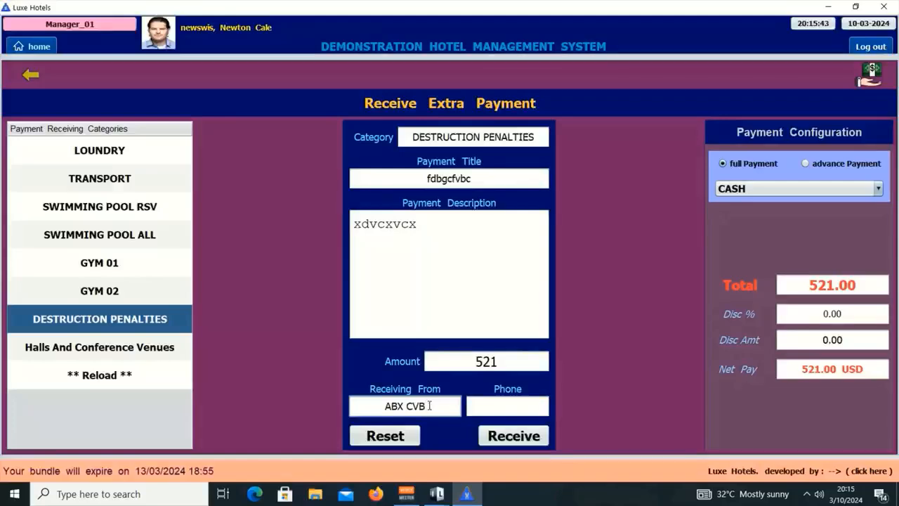
key("Tab")
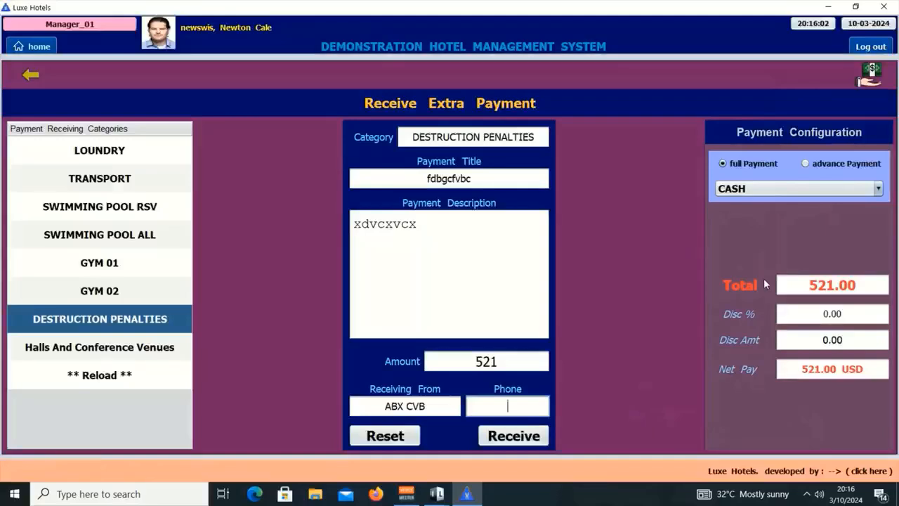
left_click(34, 77)
left_click(166, 433)
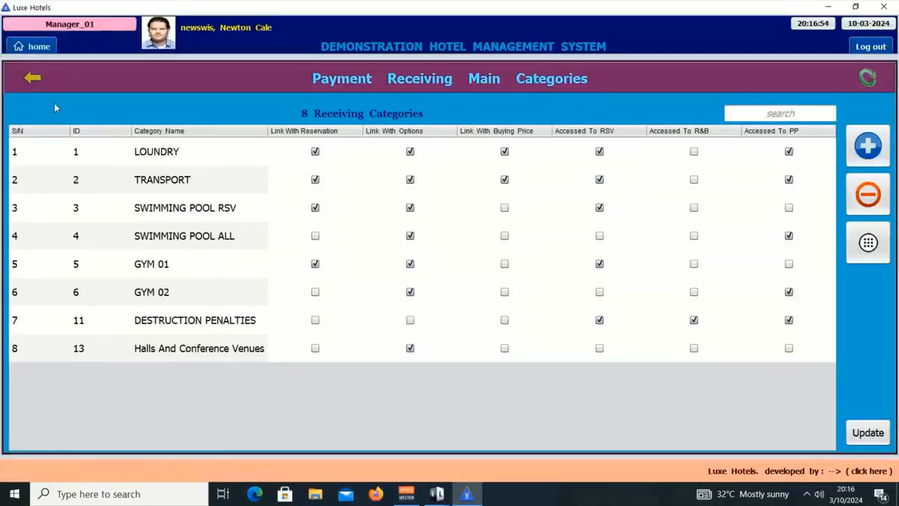
Return to the Receive Payment menu and open the Receiving Payment Methods list.
left_click(30, 81)
left_click(30, 81)
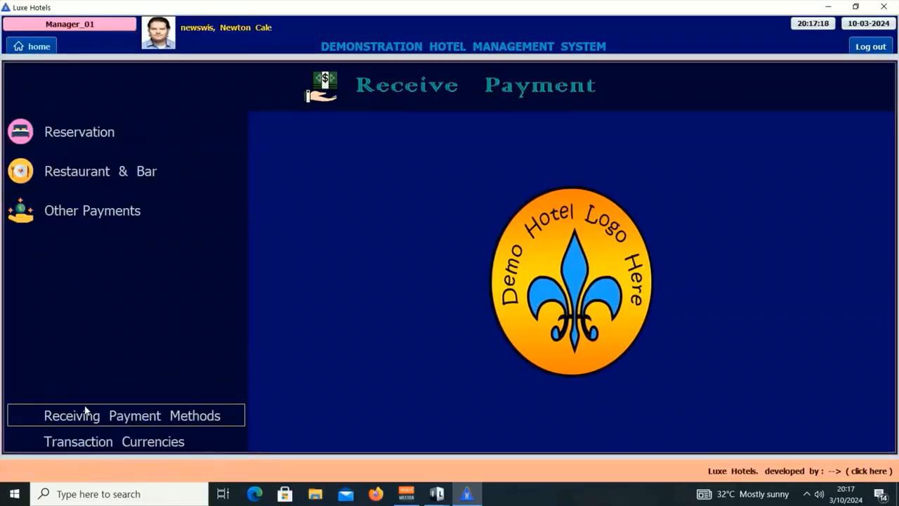
left_click(156, 415)
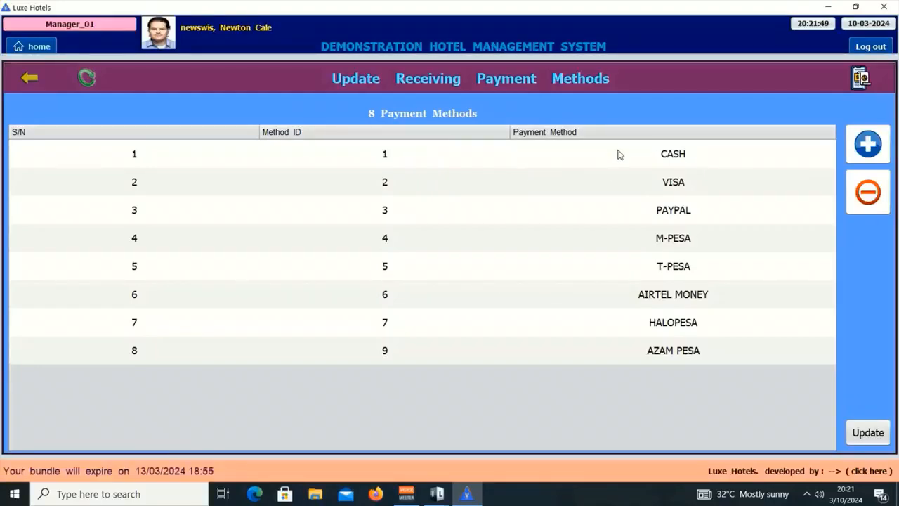
Rename the VISA payment method to VISA GHHH12.
double_click(706, 189)
type("gh")
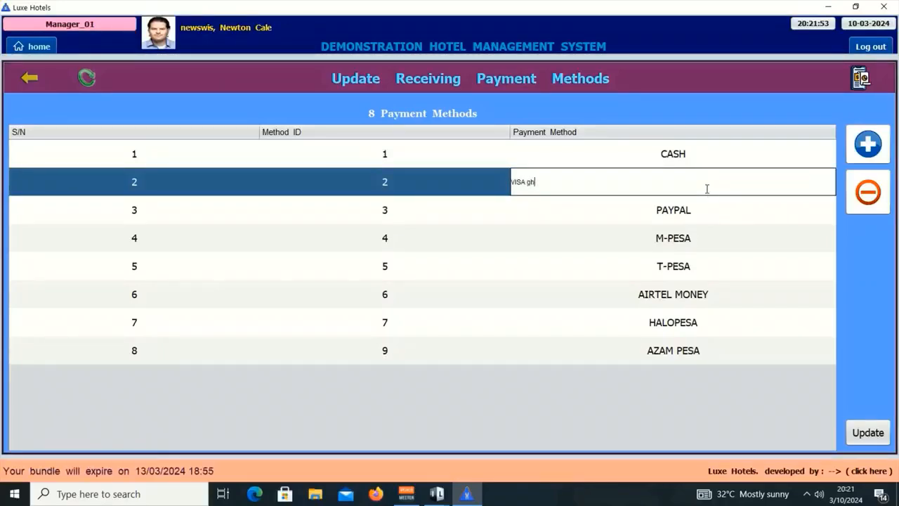
type("hh12")
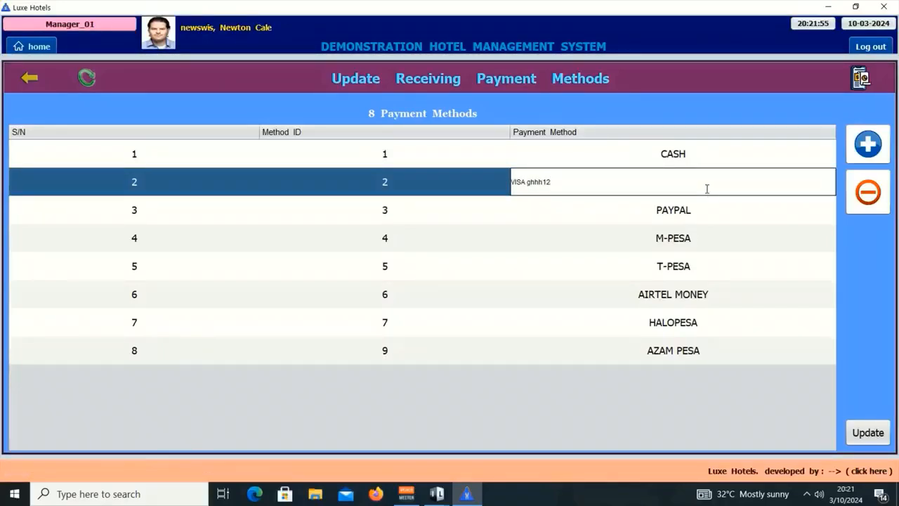
key("Return")
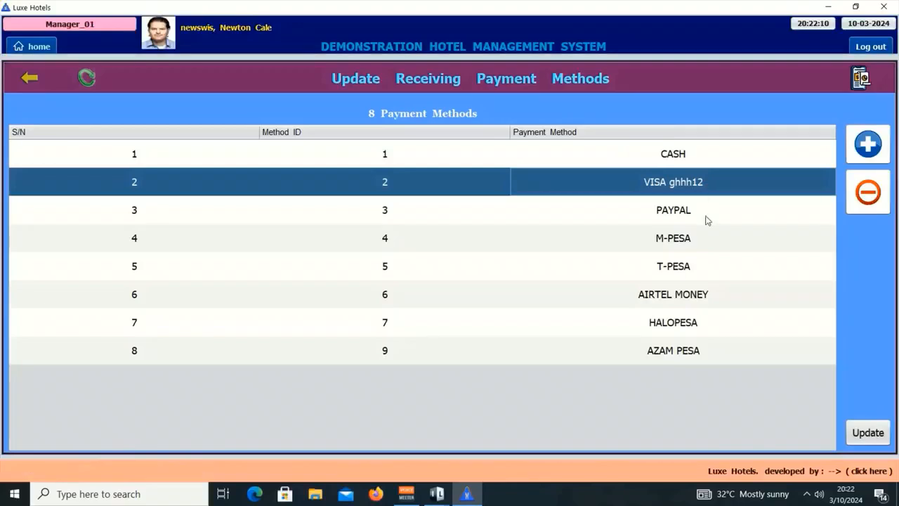
Delete the AZAM PESA method and save the changes with the authorisation password.
left_click(707, 350)
left_click(868, 205)
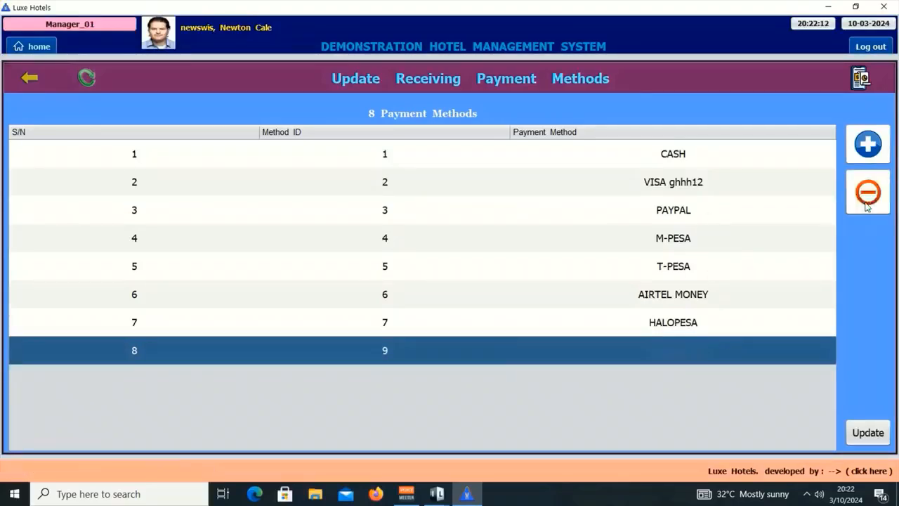
left_click(866, 434)
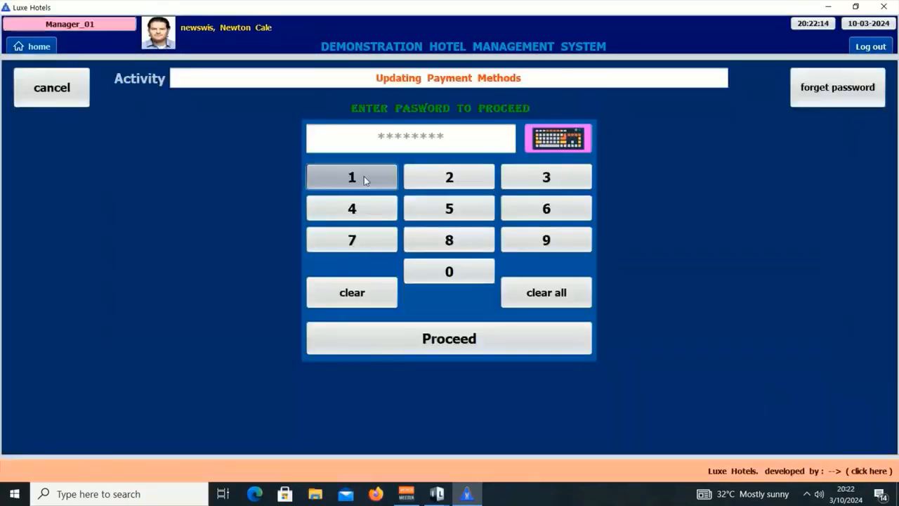
left_click(364, 177)
left_click(382, 206)
left_click(543, 179)
left_click(557, 208)
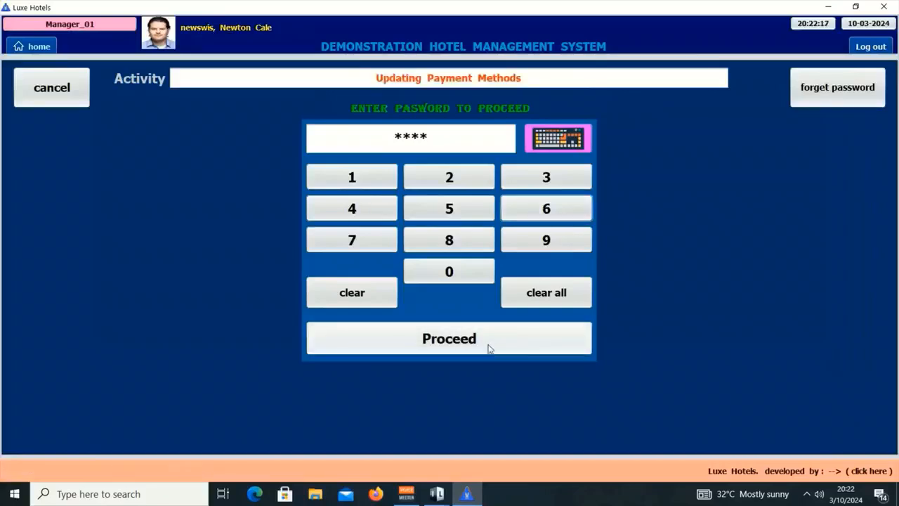
left_click(481, 340)
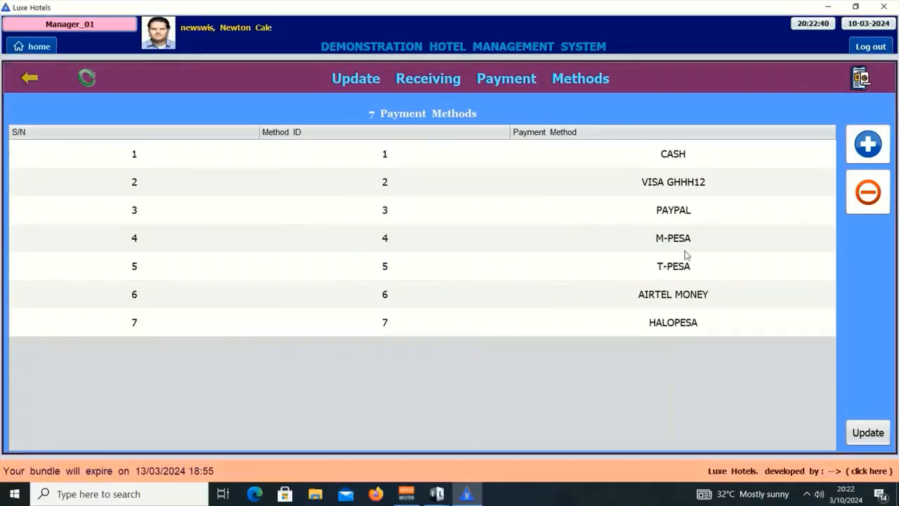
Add a new payment method named SweetPizza Pay and save it with the authorisation password.
left_click(870, 153)
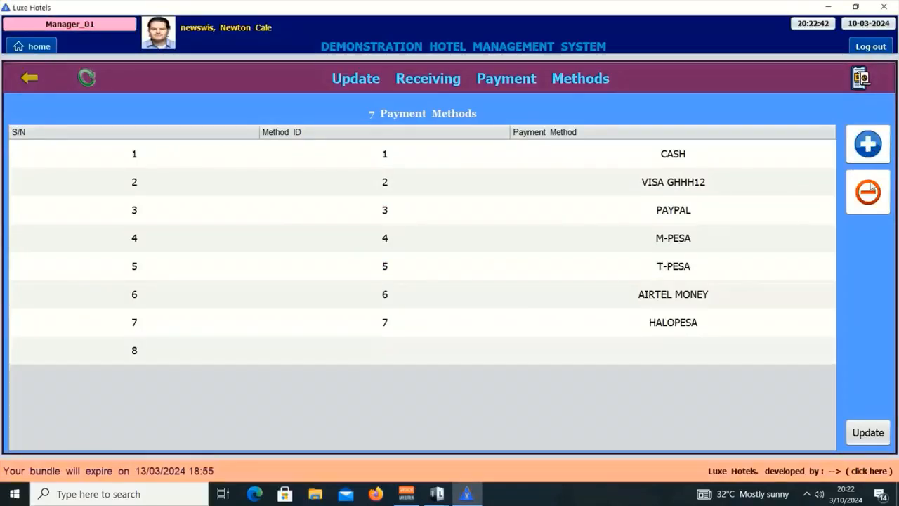
double_click(688, 351)
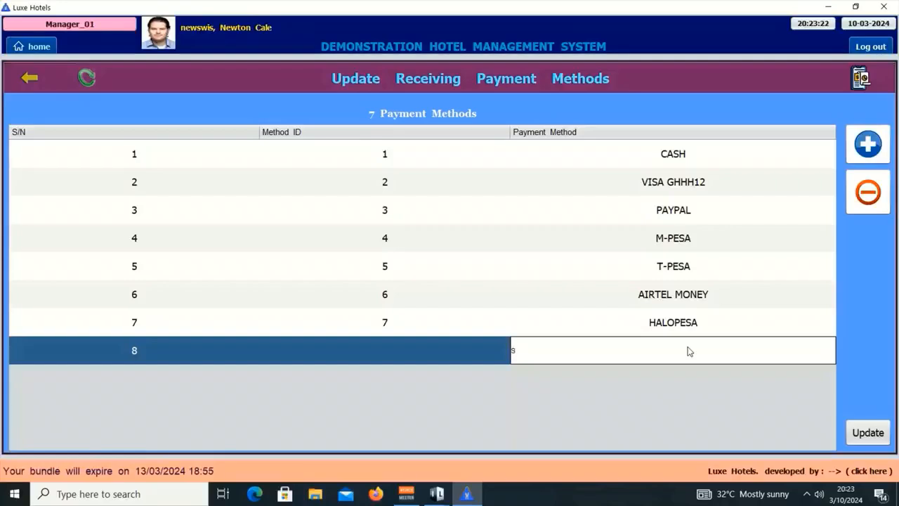
type("weetPiz")
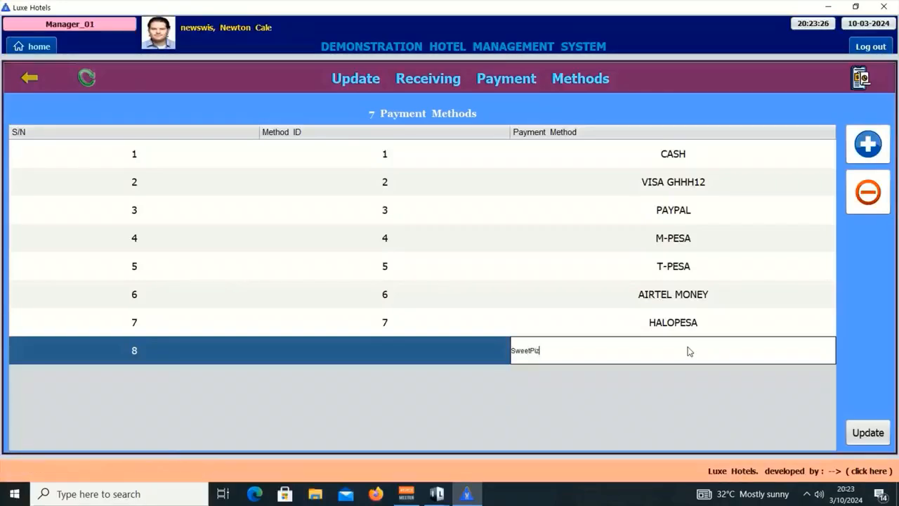
type("za Pay")
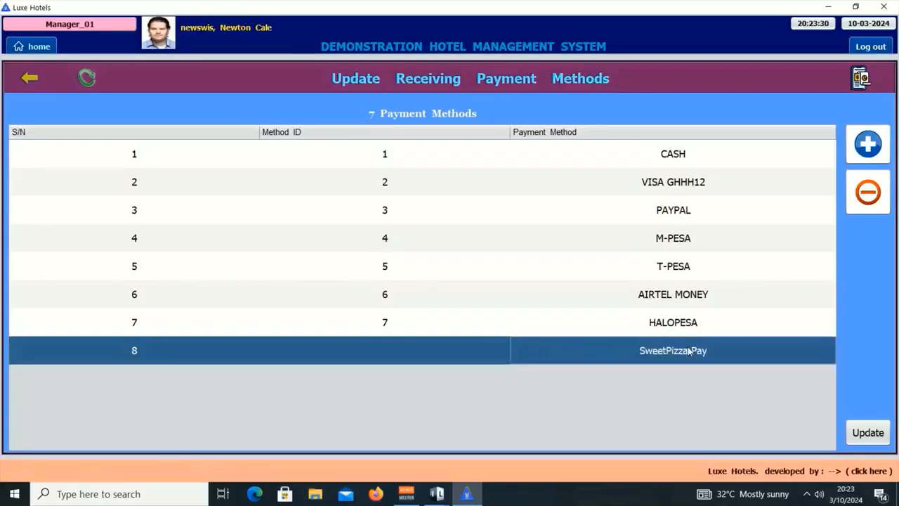
key("Return")
left_click(868, 432)
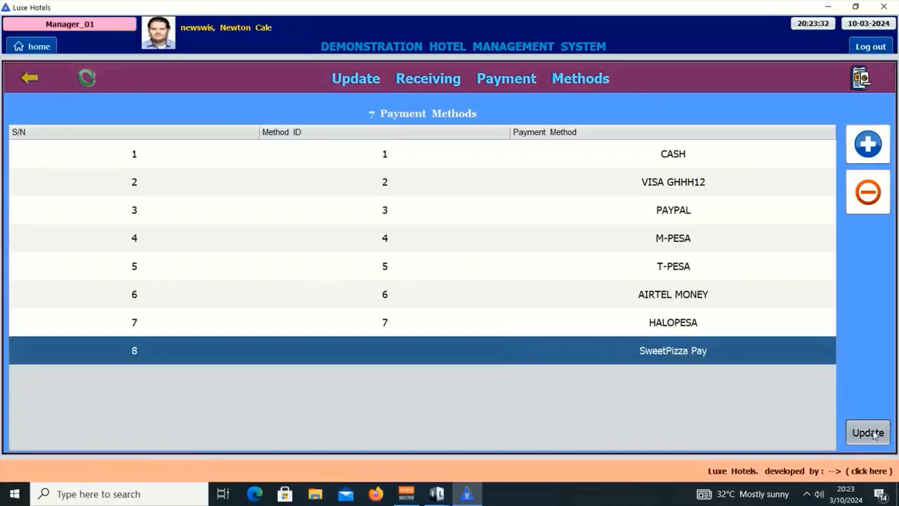
left_click(368, 180)
left_click(375, 217)
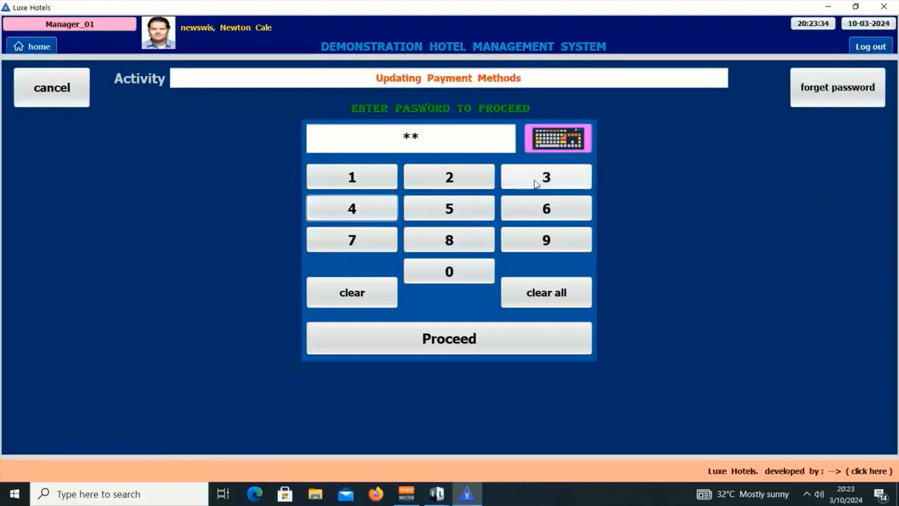
left_click(506, 177)
left_click(552, 208)
left_click(502, 327)
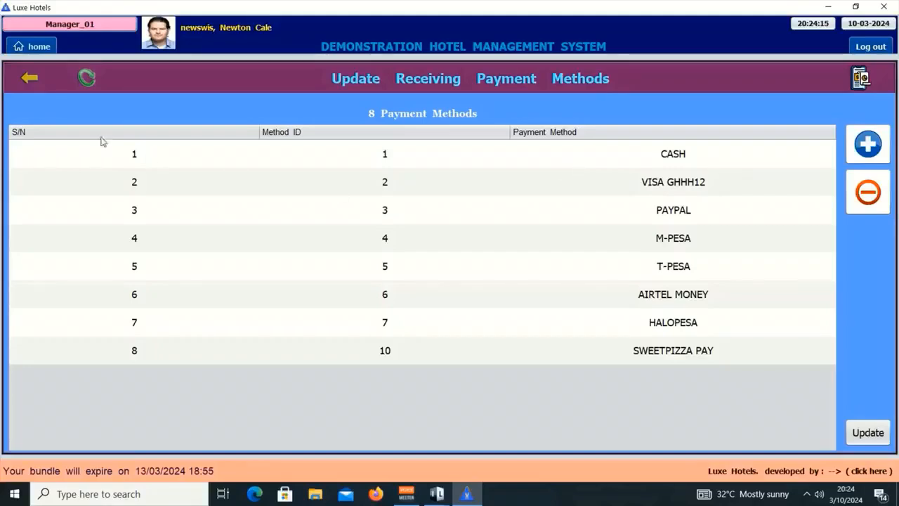
Check that the extra-payment form's method dropdown lists VISA GHHH12 and SWEETPIZZA PAY.
left_click(26, 90)
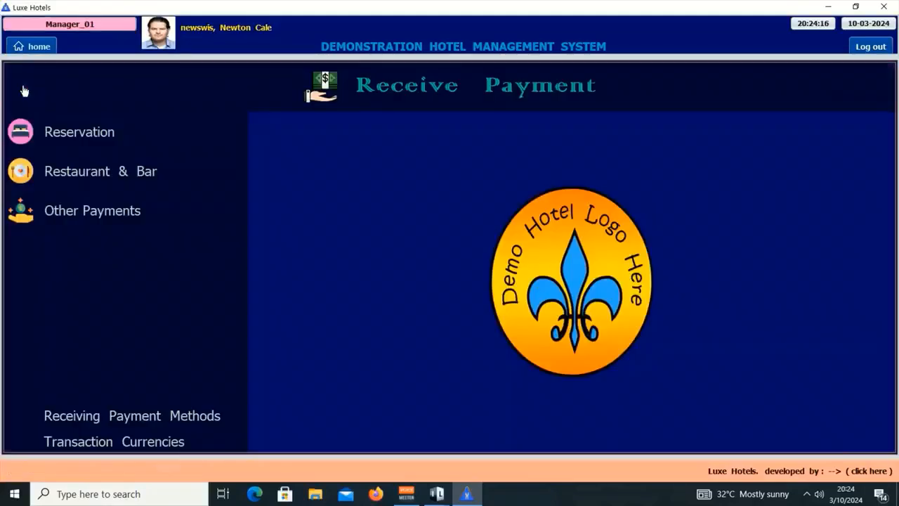
left_click(118, 214)
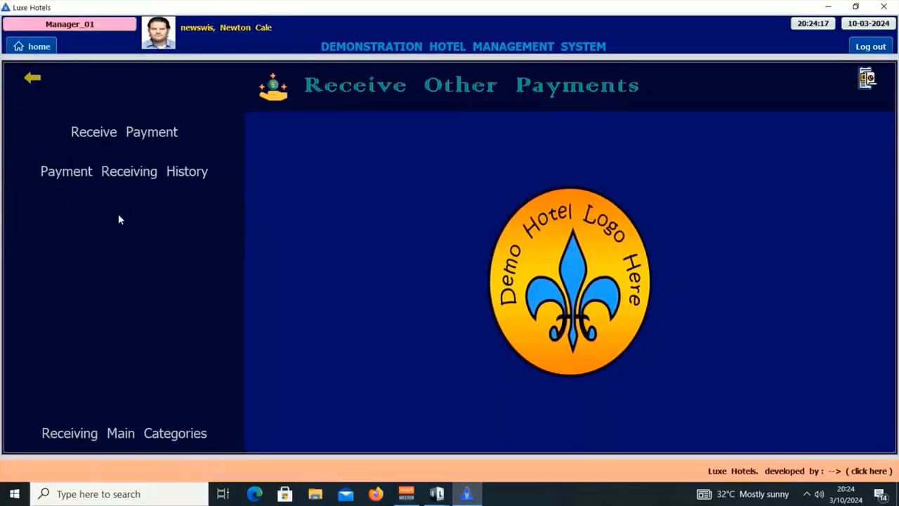
left_click(139, 147)
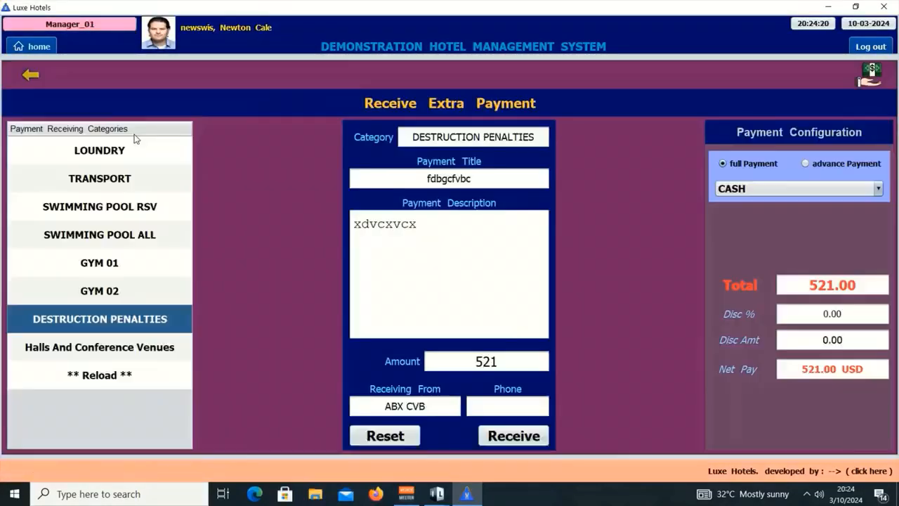
left_click(740, 190)
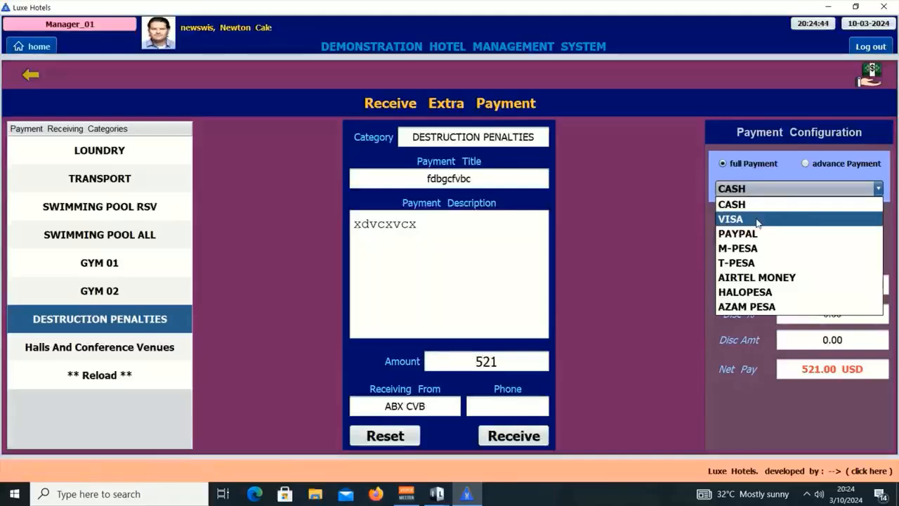
left_click(383, 441)
left_click(383, 438)
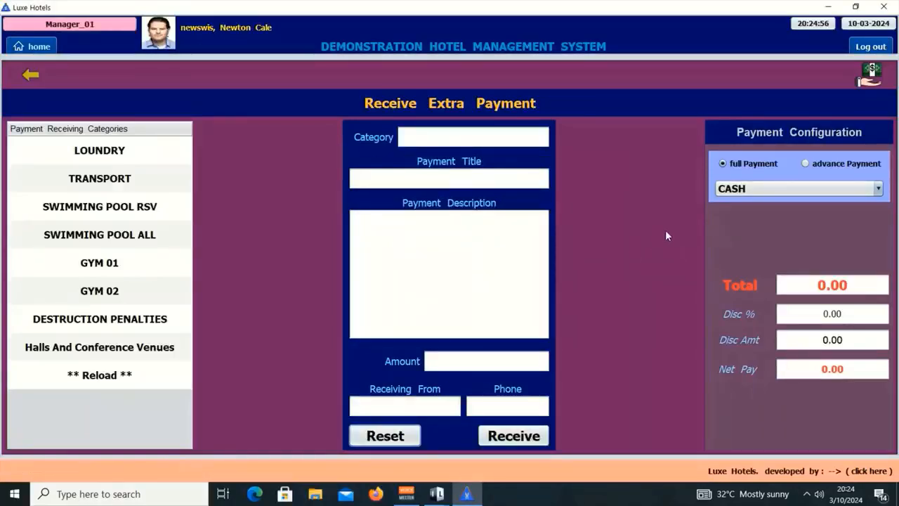
left_click(769, 189)
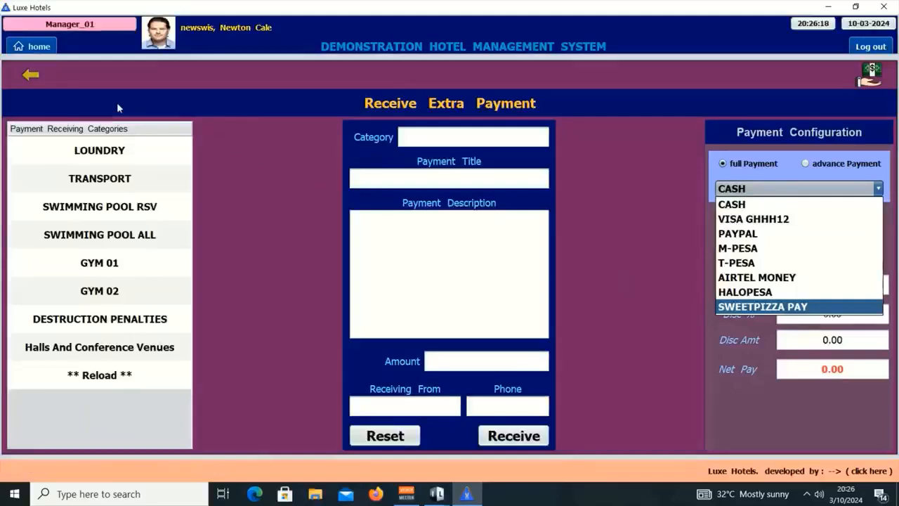
left_click(35, 76)
left_click(37, 78)
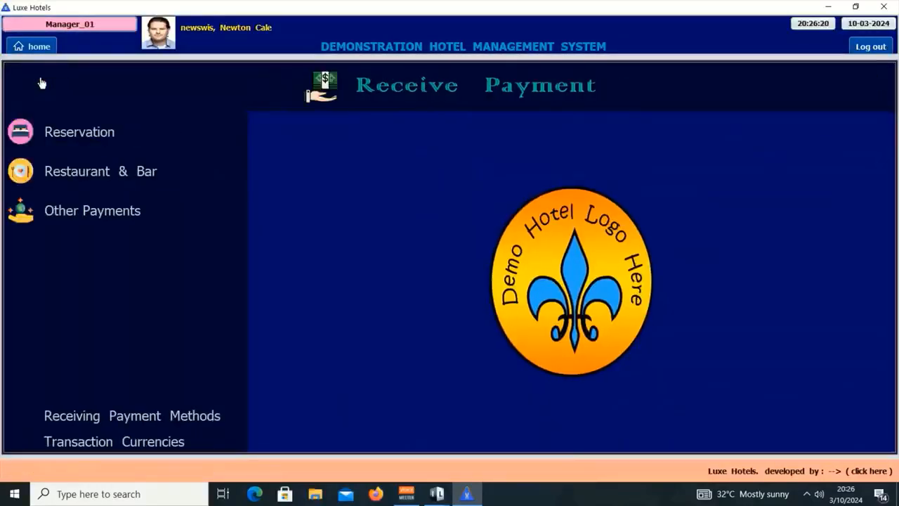
Open Transaction Currencies and review the USD main and TZS additional currency rows.
left_click(186, 442)
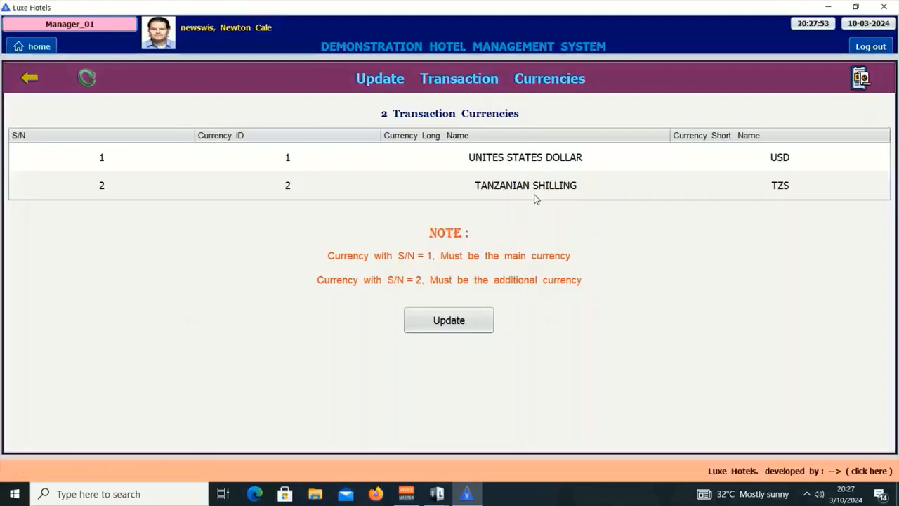
left_click(519, 167)
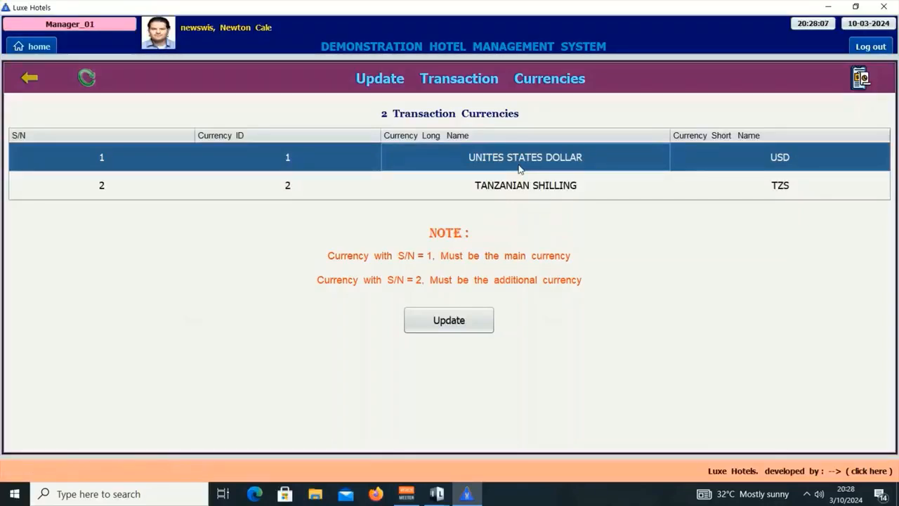
left_click(548, 190)
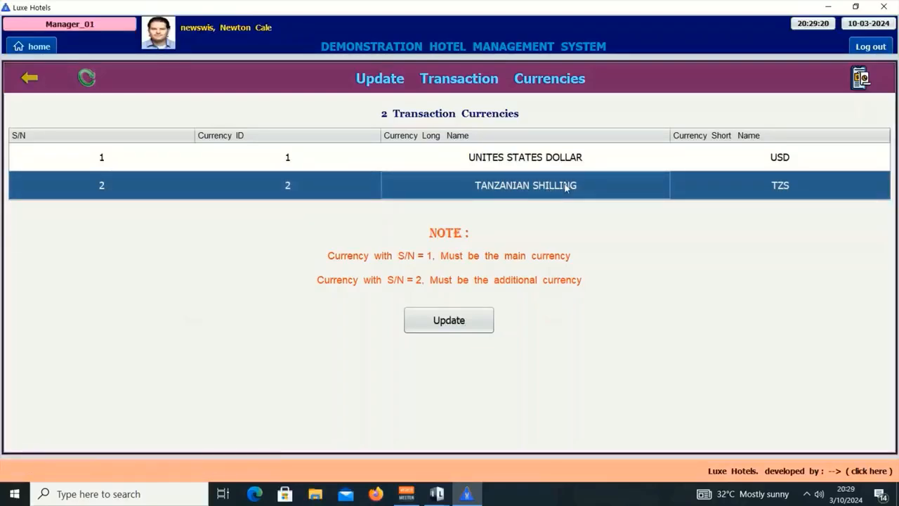
left_click(579, 159)
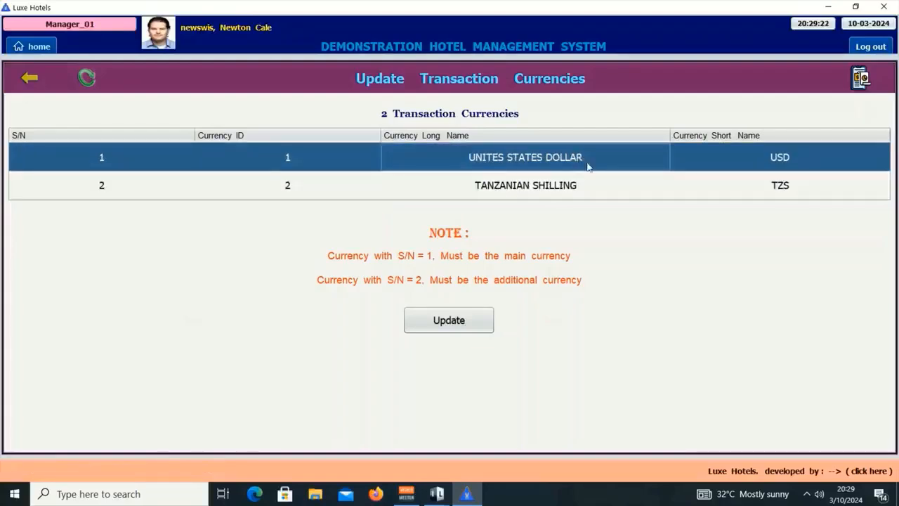
left_click(580, 187)
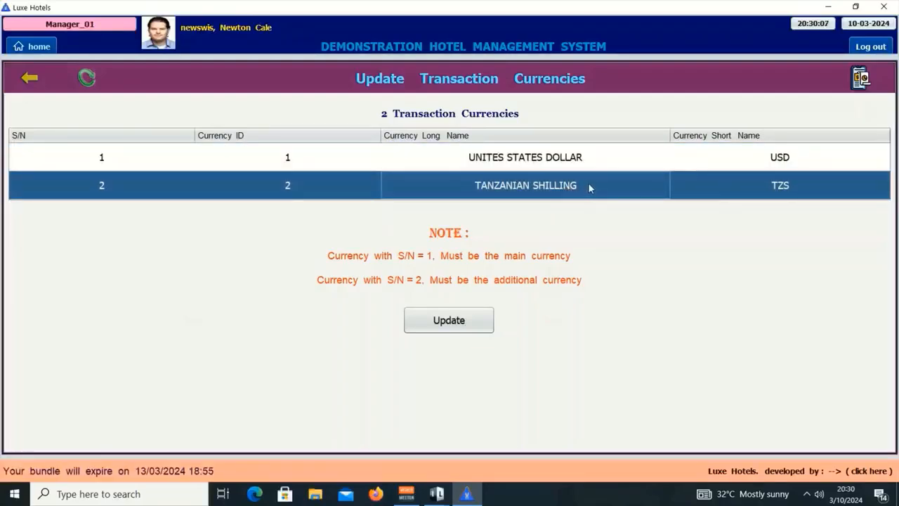
Rename the second currency's long name to EUROPEAN UNION CURRENCY.
double_click(585, 187)
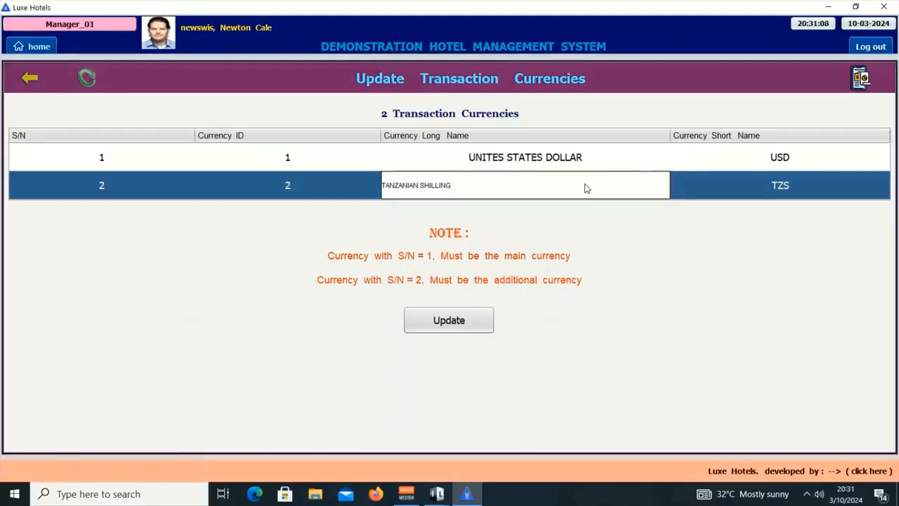
key("BackSpace")
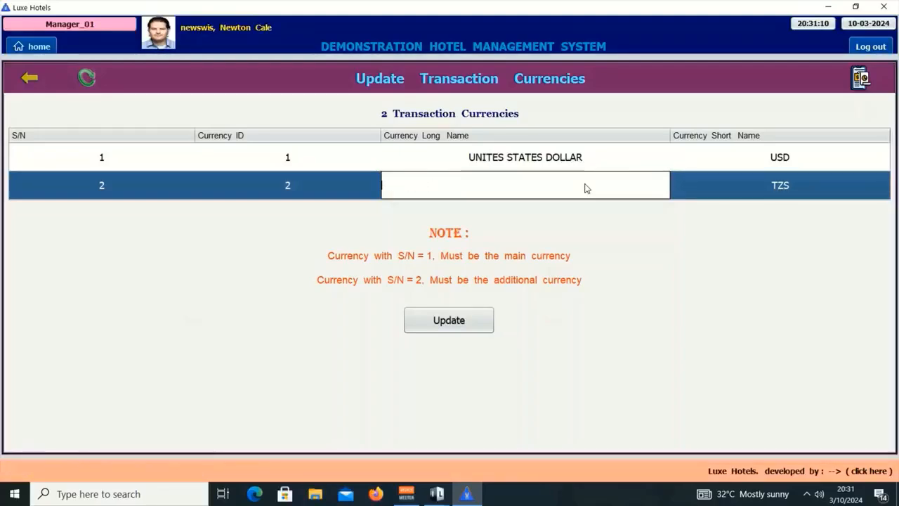
type("EUROPEAN UNION")
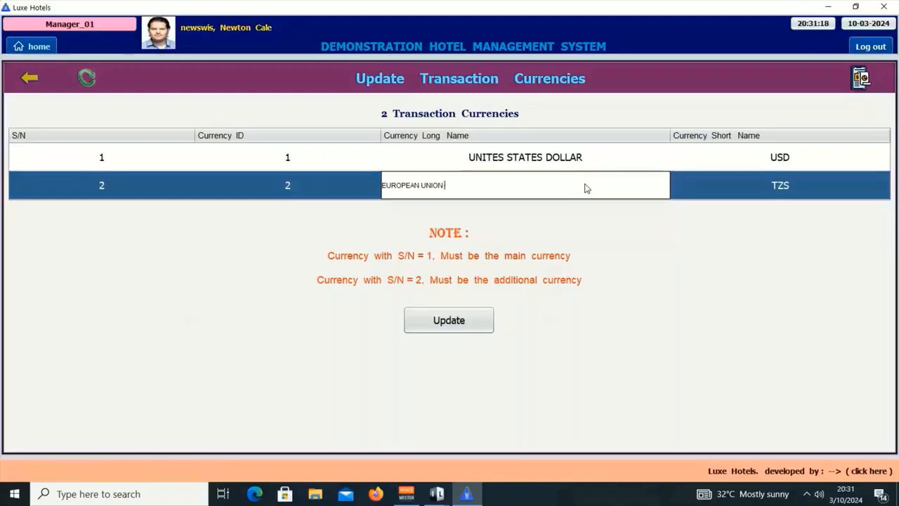
type(" CURR")
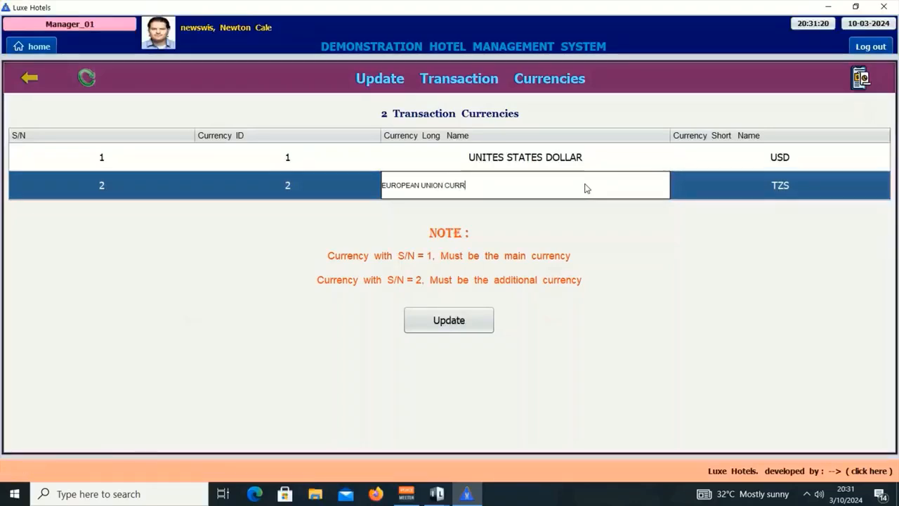
type("ENCY")
key("Return")
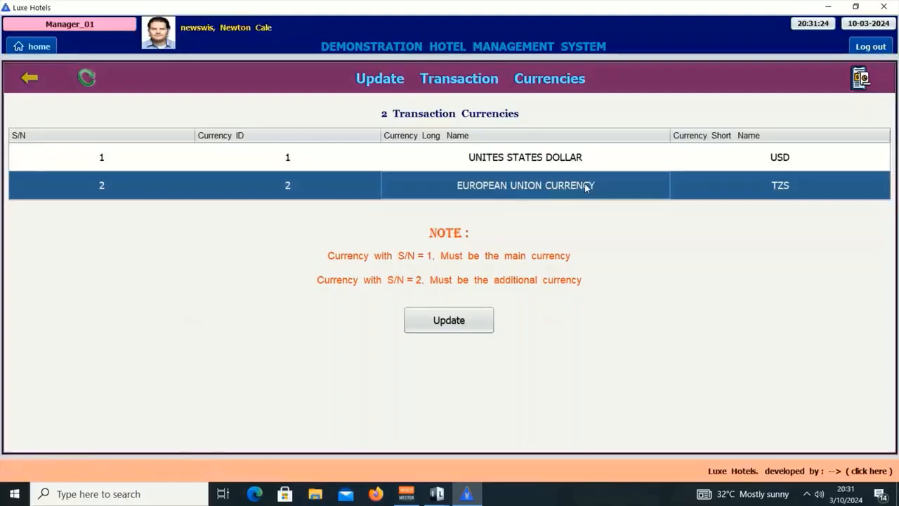
Replace the second currency's short name TZS with EURO.
left_click(799, 186)
double_click(797, 187)
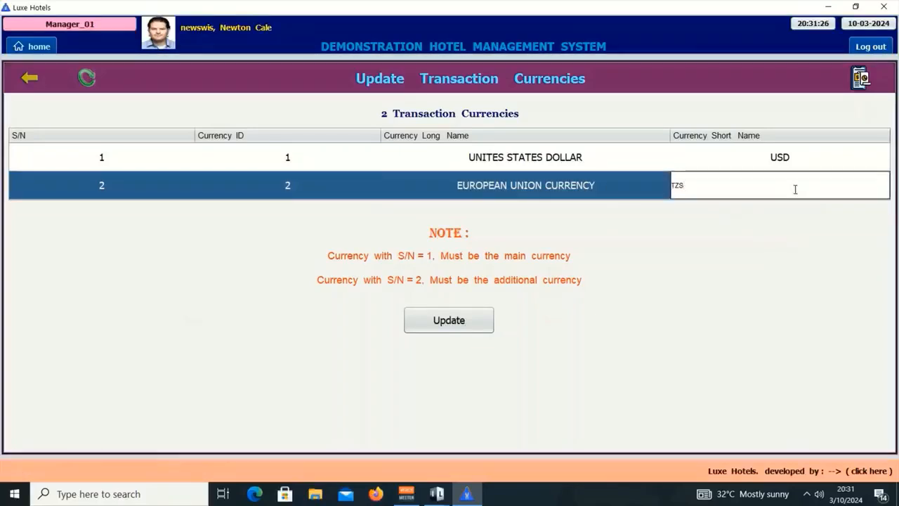
key("BackSpace")
key("BackSpace")
type("EURO")
Commit the EURO short name and save the currency update, authorising it with the keypad password.
key("Return")
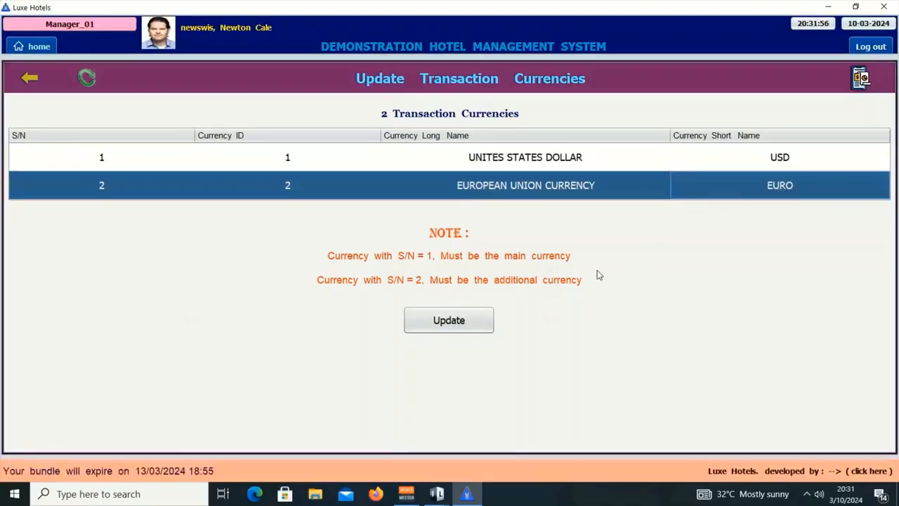
left_click(462, 325)
left_click(379, 185)
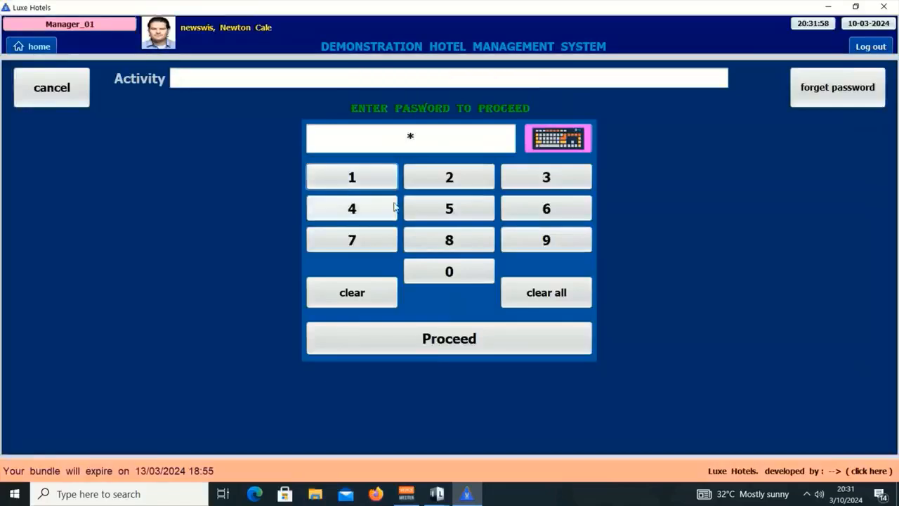
left_click(486, 177)
left_click(528, 177)
left_click(558, 210)
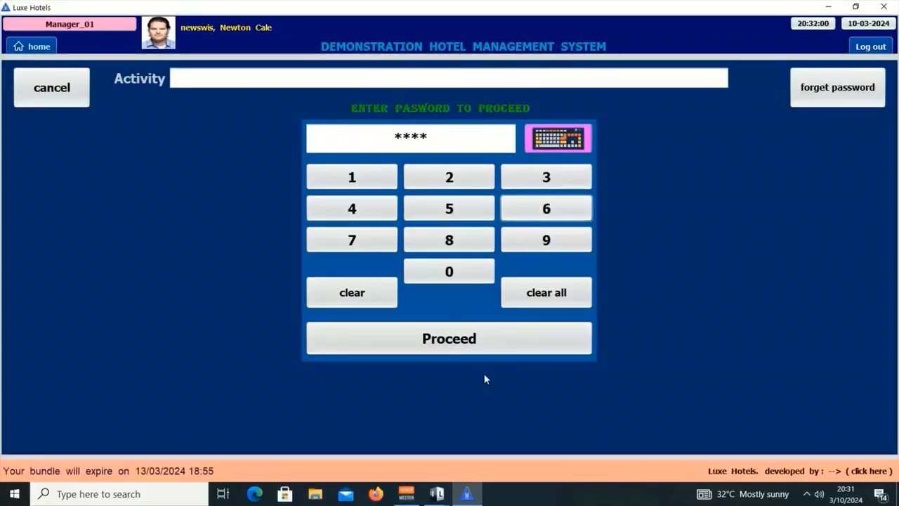
left_click(436, 341)
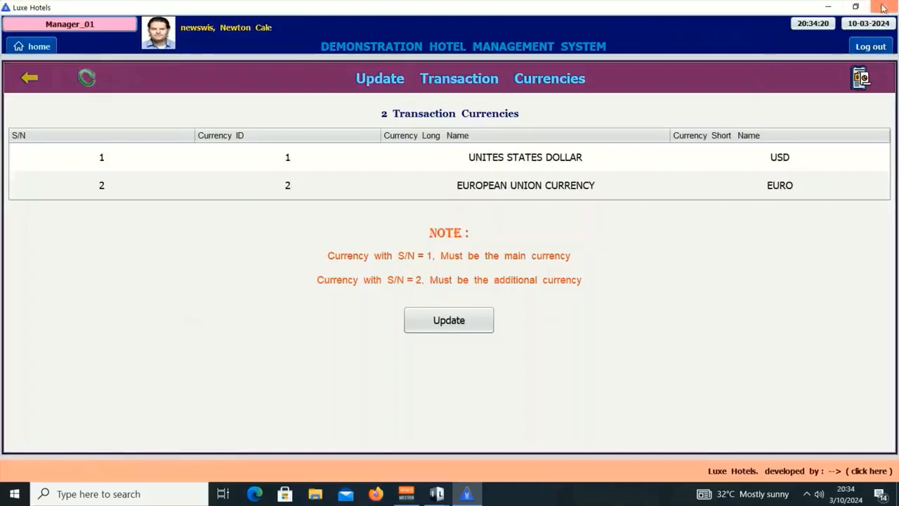
Launch the Reservation edition and look up the reservation staff entry in the DemoHotel Users file.
left_click(827, 6)
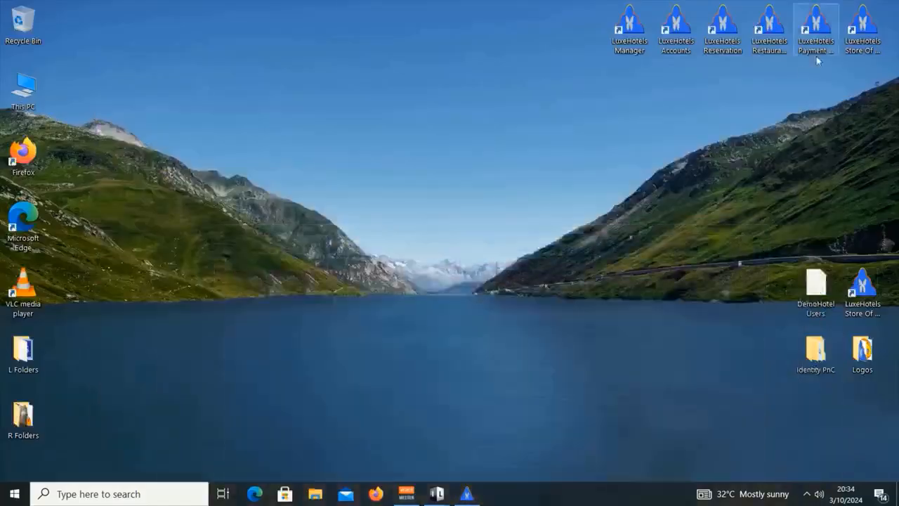
double_click(723, 26)
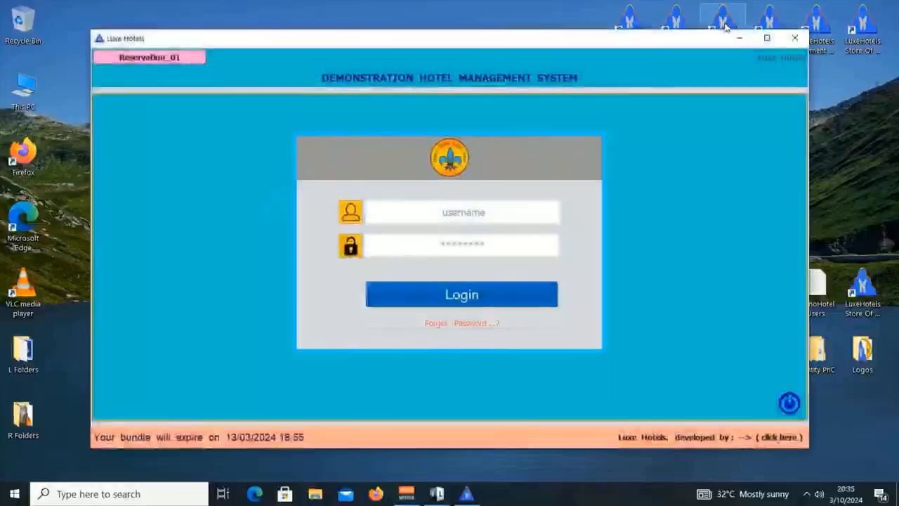
double_click(820, 286)
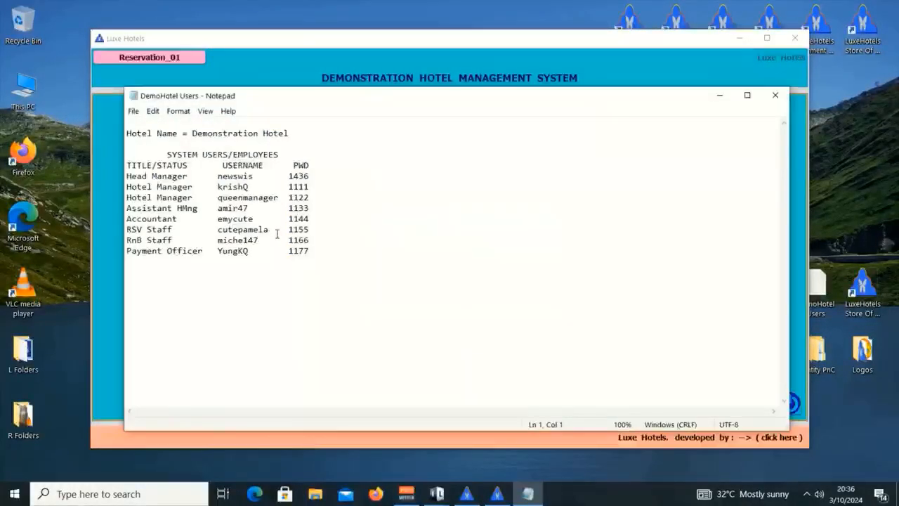
left_click(264, 229)
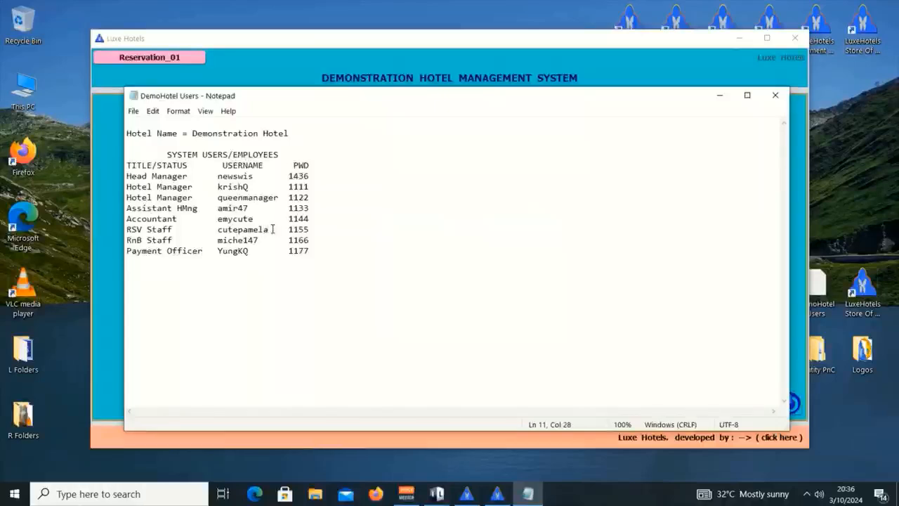
left_click(776, 95)
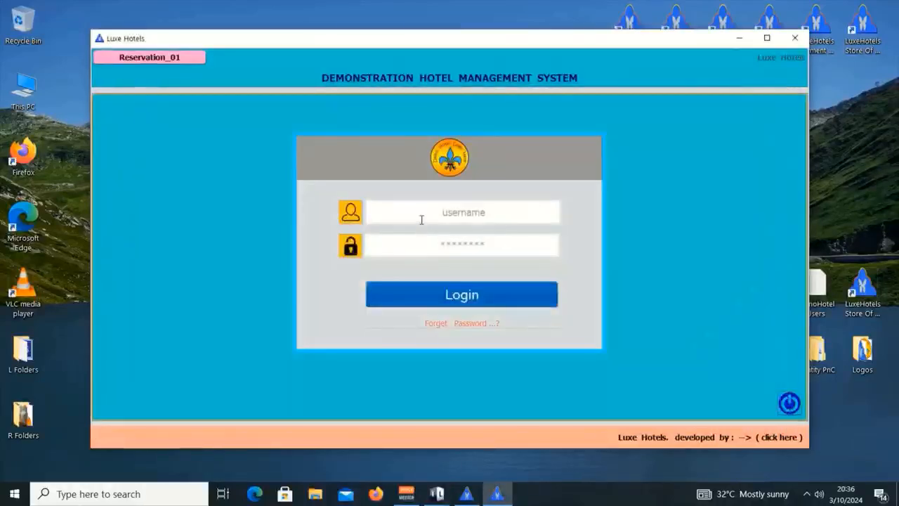
Log in with the reservation staff account's username.
left_click(424, 212)
type("cut")
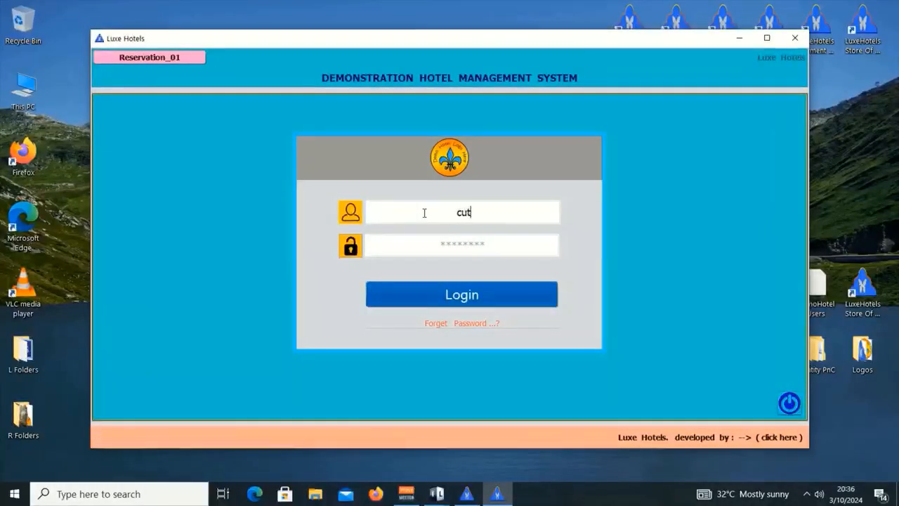
type("epamel")
type("**")
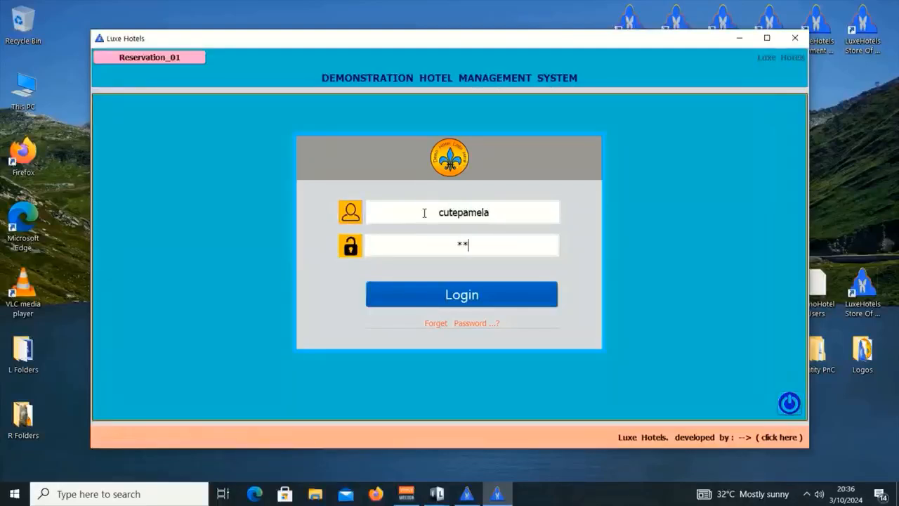
type("**")
key("Return")
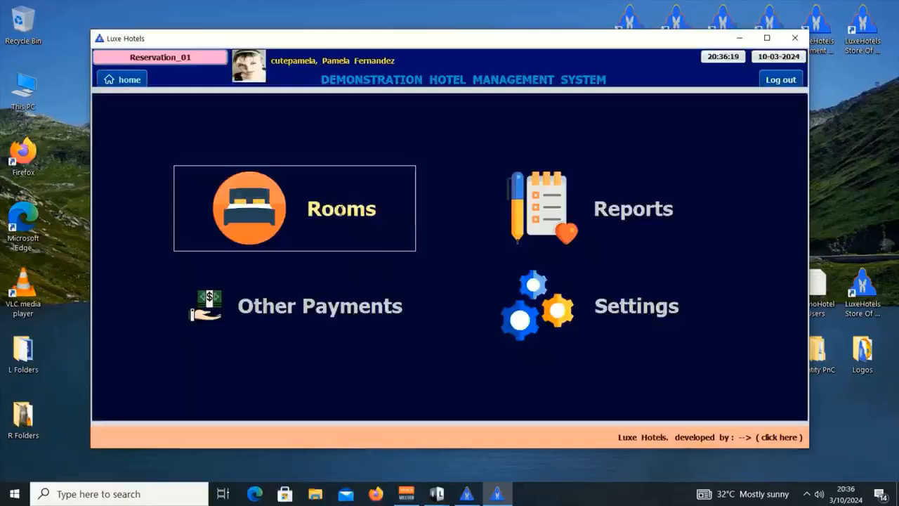
In the room booking form, set check-in to March 10 and check-out to March 11, 2024, then list available rooms.
left_click(390, 242)
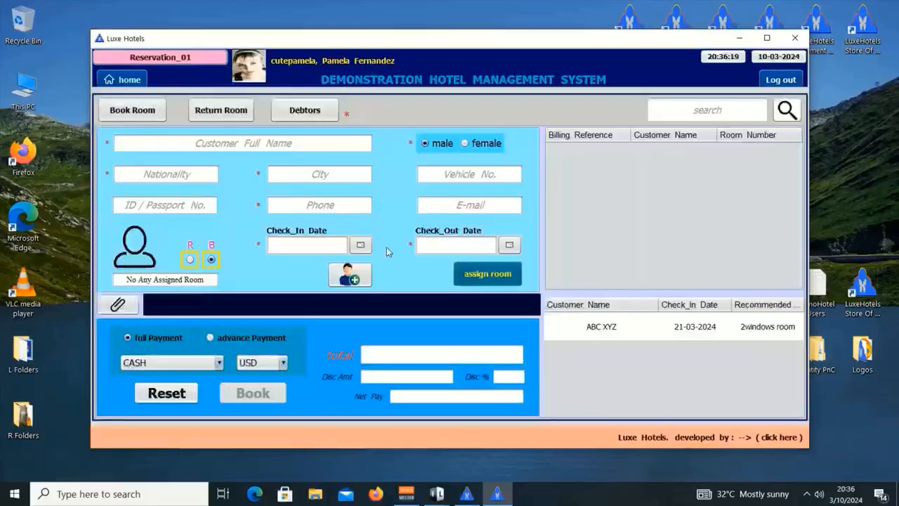
left_click(361, 246)
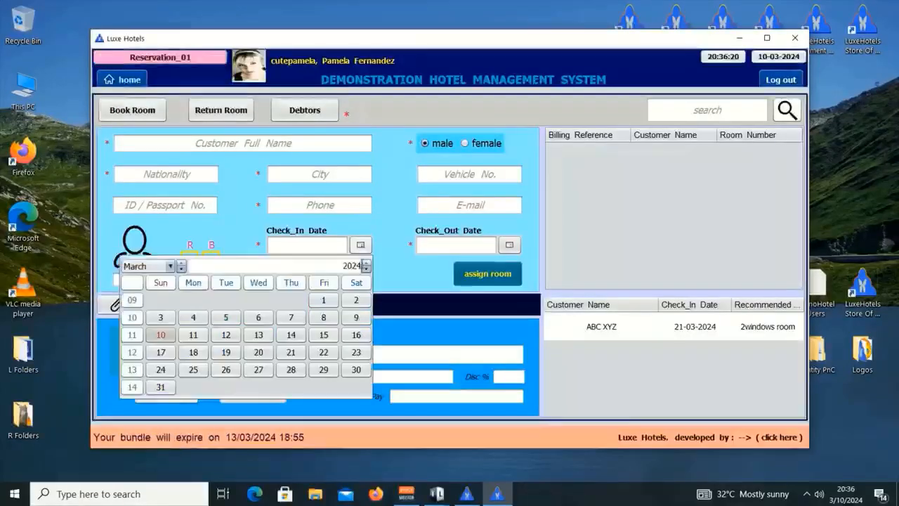
left_click(168, 338)
left_click(361, 245)
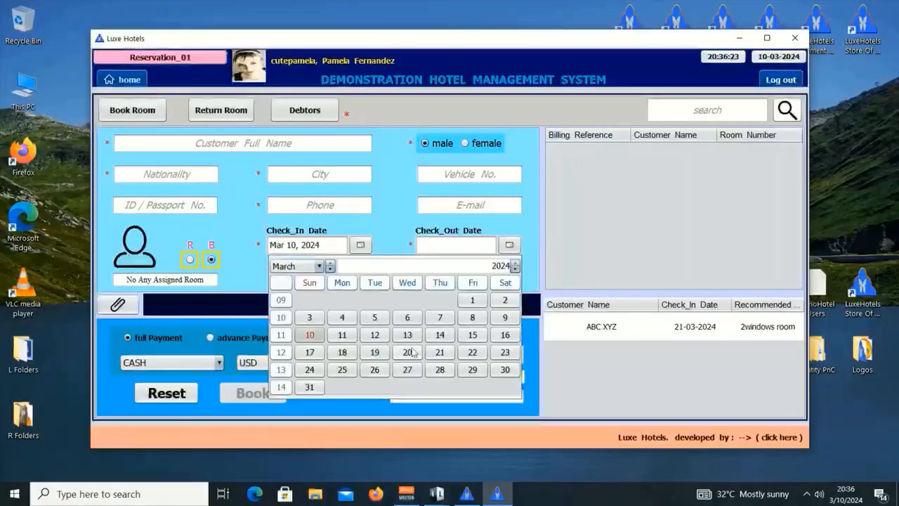
left_click(342, 335)
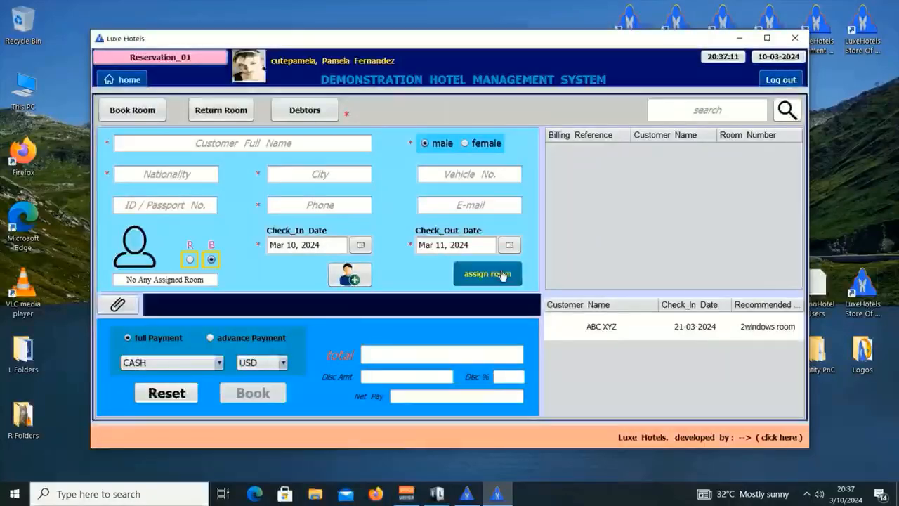
left_click(501, 275)
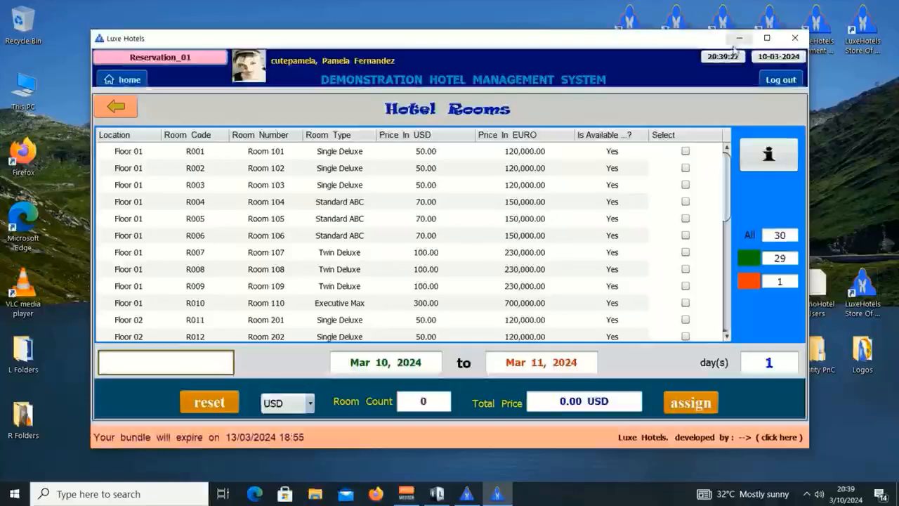
Log out of reception and rename the second currency's long name to TANZANIAN SHILLING.
left_click(784, 82)
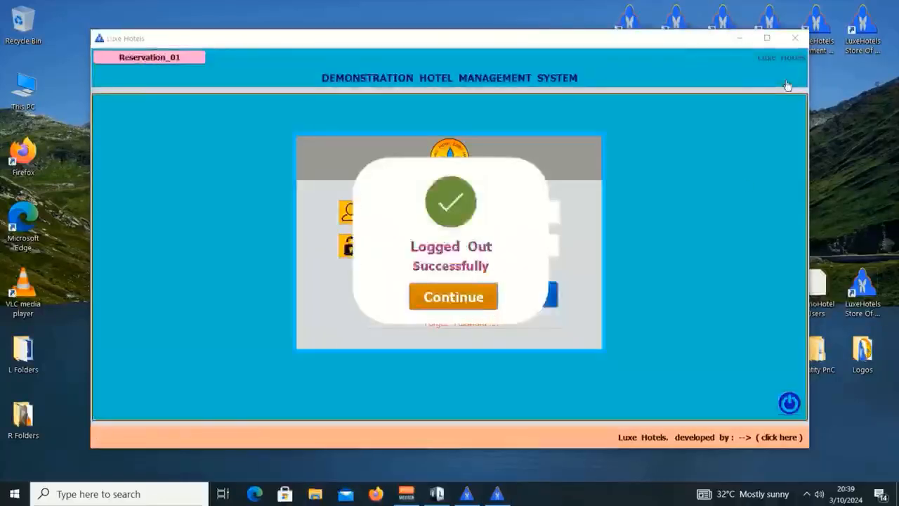
left_click(789, 403)
left_click(467, 493)
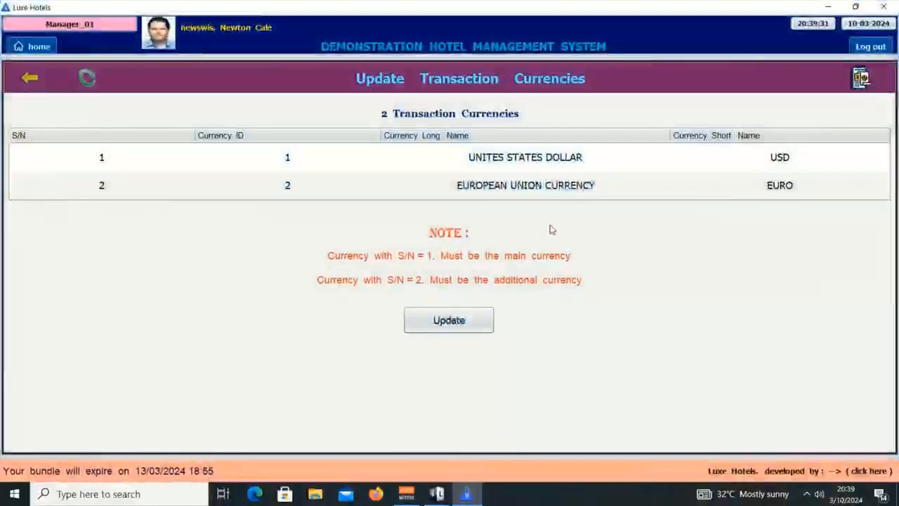
left_click(597, 192)
double_click(597, 192)
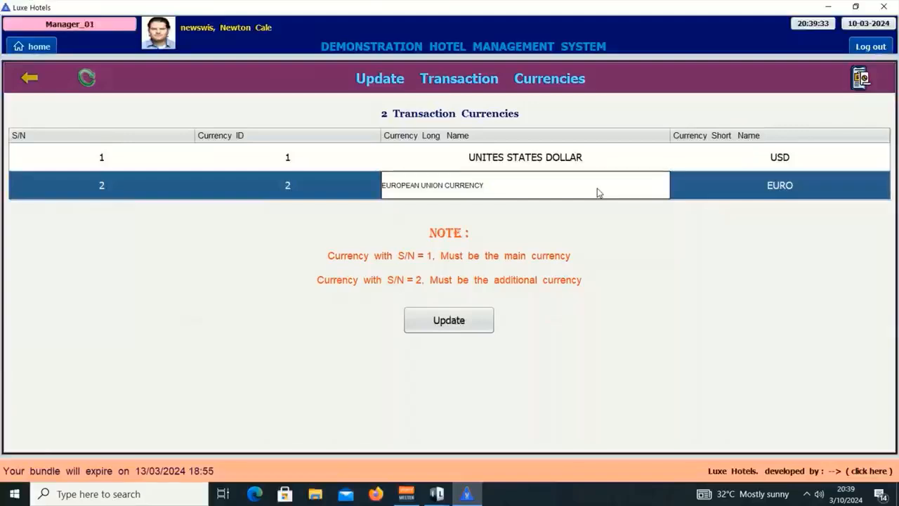
key("BackSpace")
key("BackSpace")
key("BackSpace")
key("BackSpace")
key("BackSpace")
key("BackSpace")
key("BackSpace")
key("BackSpace")
key("BackSpace")
key("BackSpace")
key("BackSpace")
key("BackSpace")
key("BackSpace")
key("BackSpace")
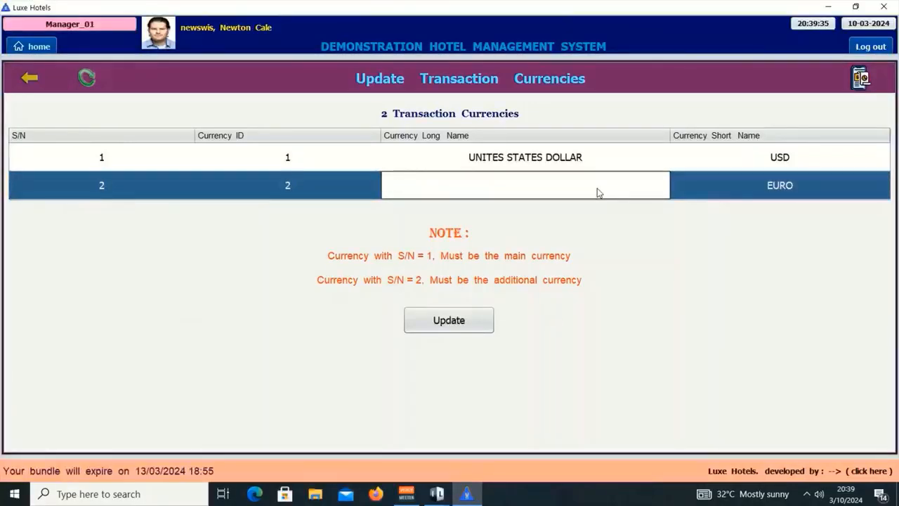
type("TAN")
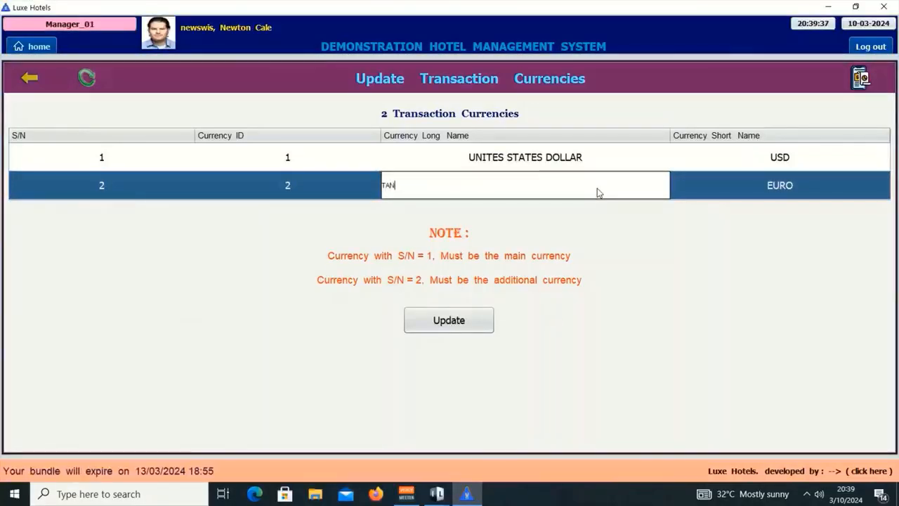
type("ZANI")
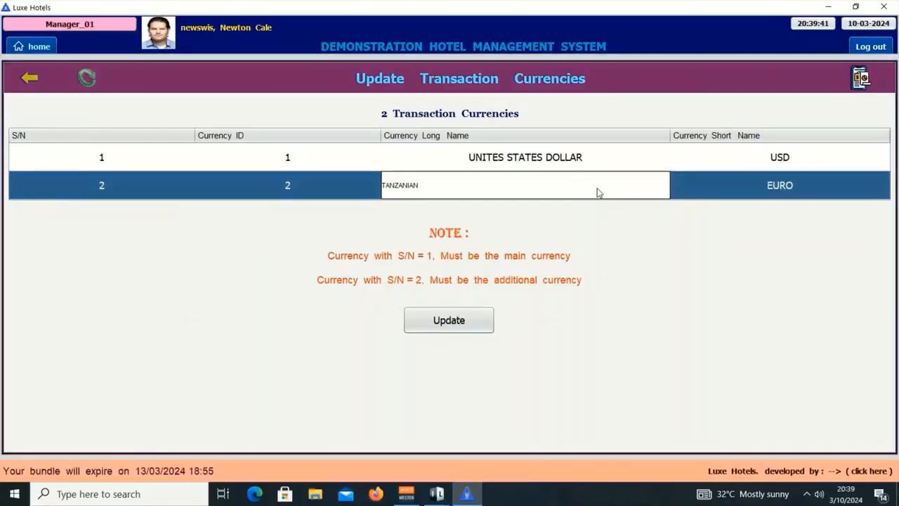
type("AN SHILLING")
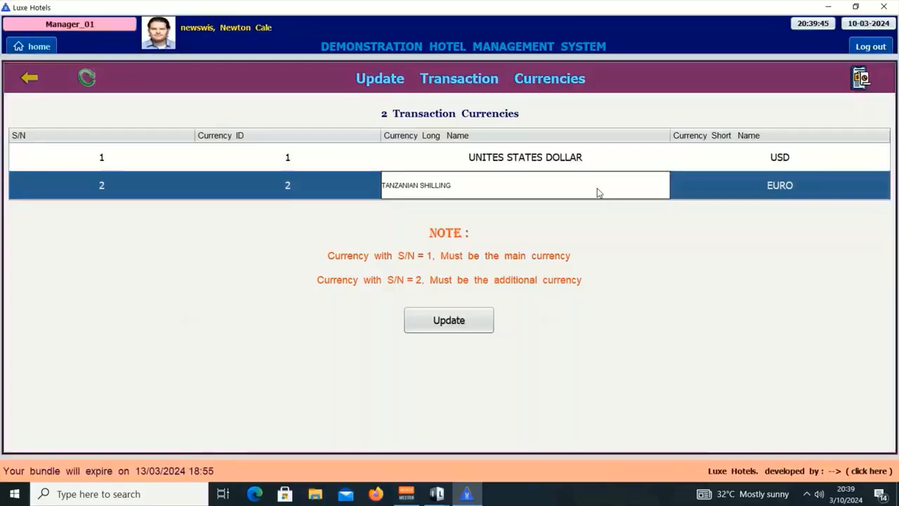
key("Return")
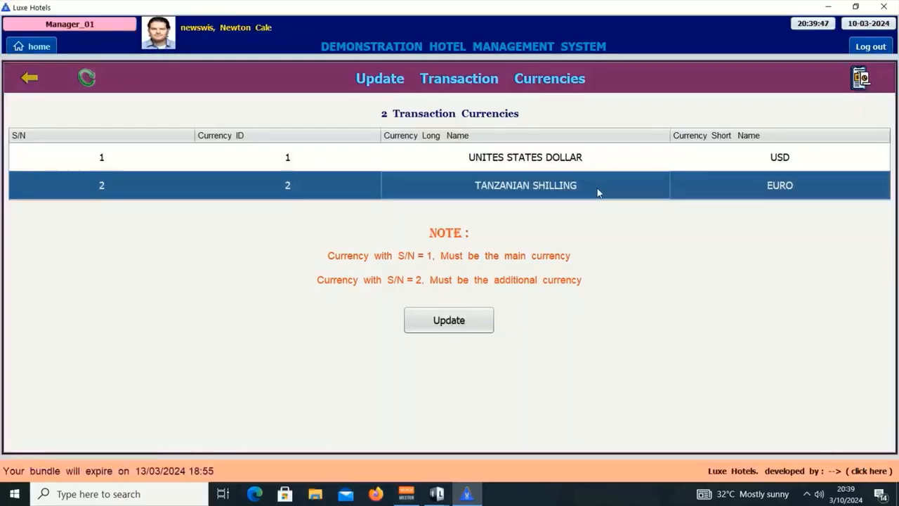
Change the second currency's short name from EURO to TZS.
double_click(793, 196)
key("BackSpace")
key("BackSpace")
key("BackSpace")
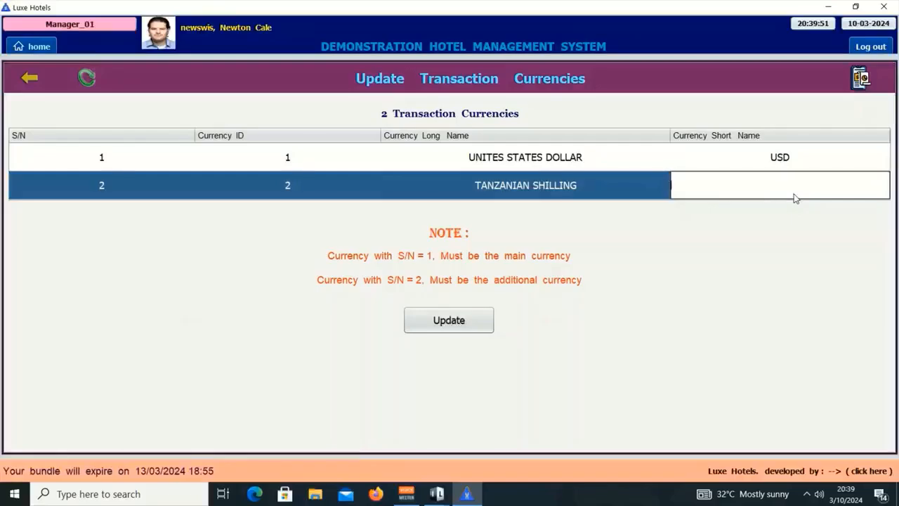
type("TZS")
key("Return")
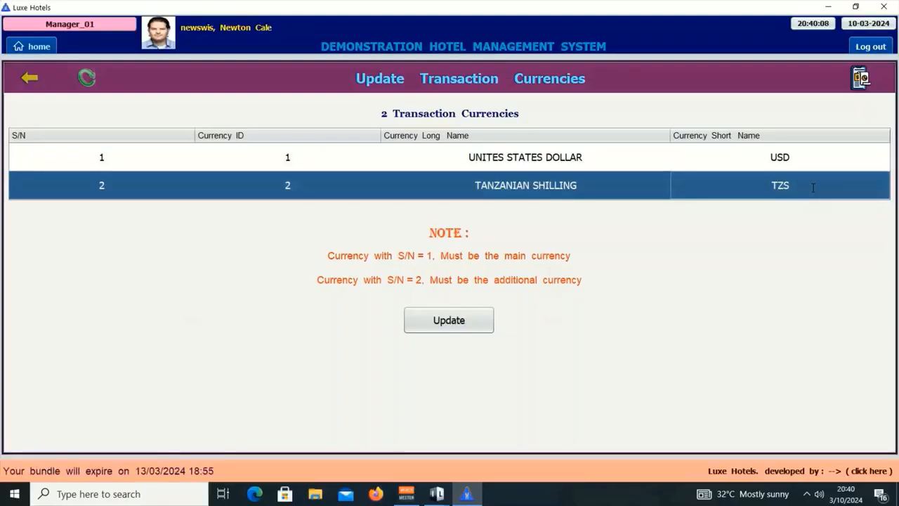
Correct the main currency's name from UNITES to UNITED STATES DOLLAR.
double_click(494, 166)
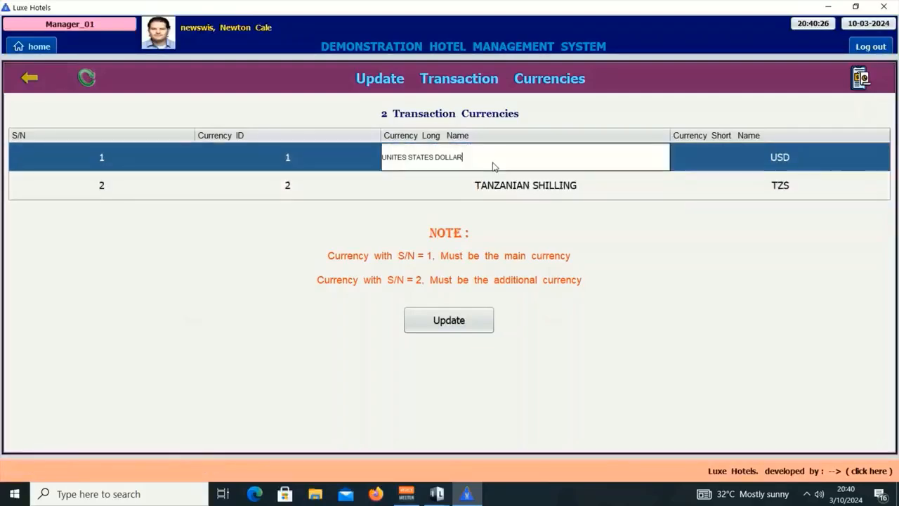
left_click(407, 155)
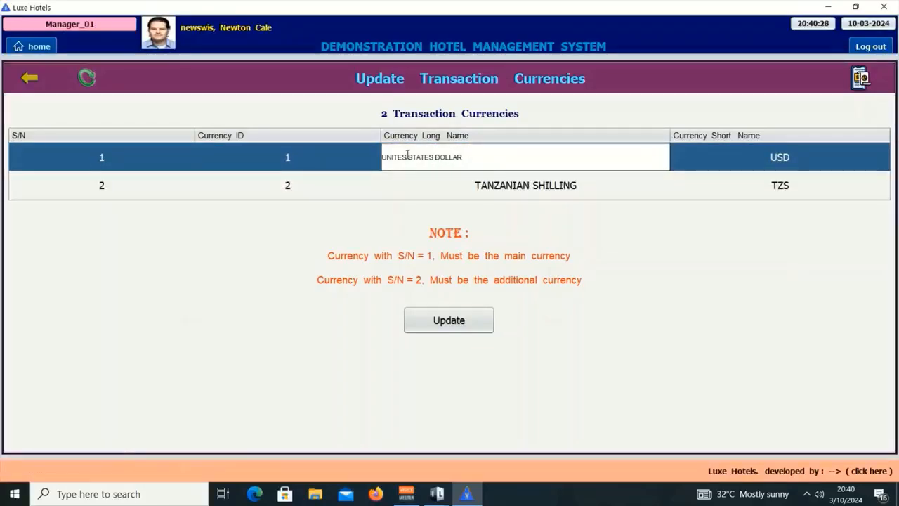
key("BackSpace")
key("Return")
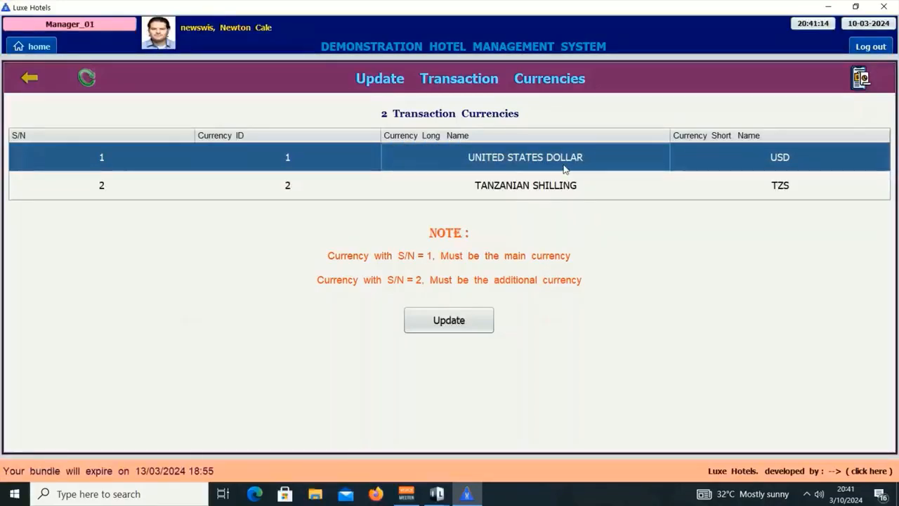
Save the USD and TZS currency update, authorising it with the keypad password.
left_click(453, 321)
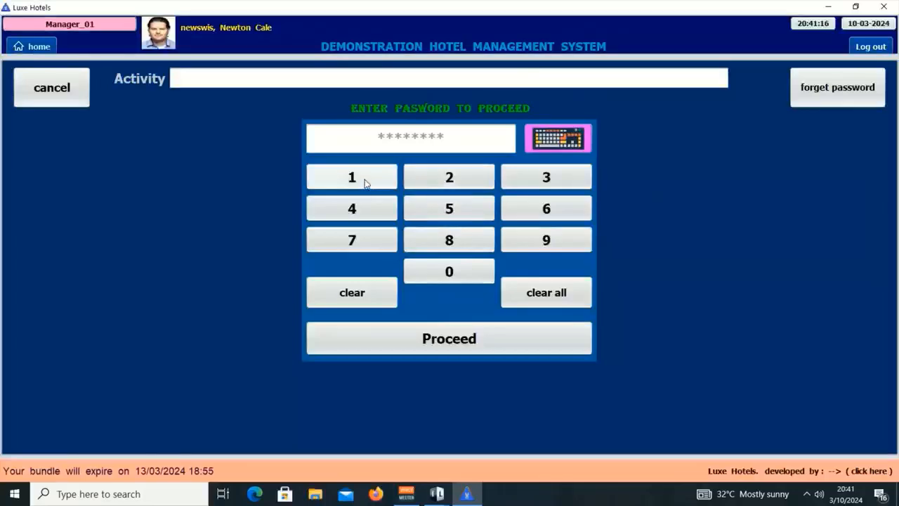
left_click(363, 185)
left_click(375, 212)
left_click(546, 176)
left_click(559, 213)
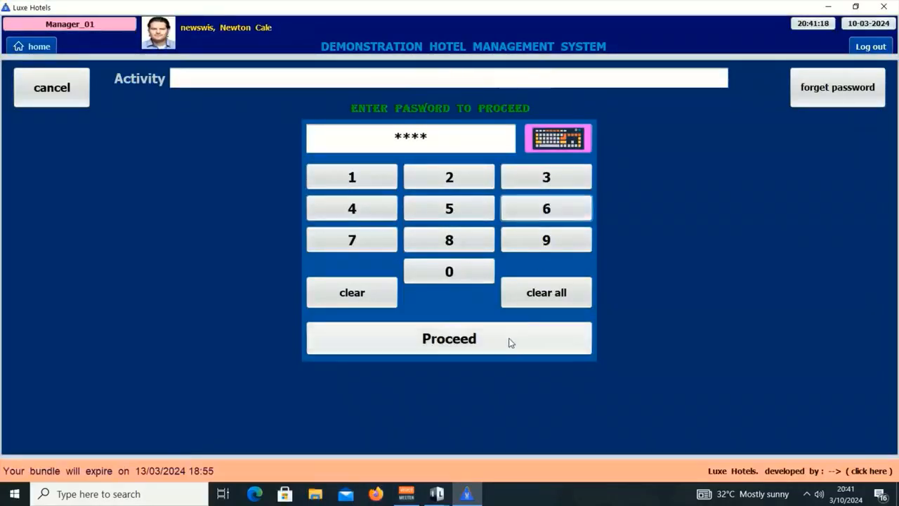
left_click(484, 340)
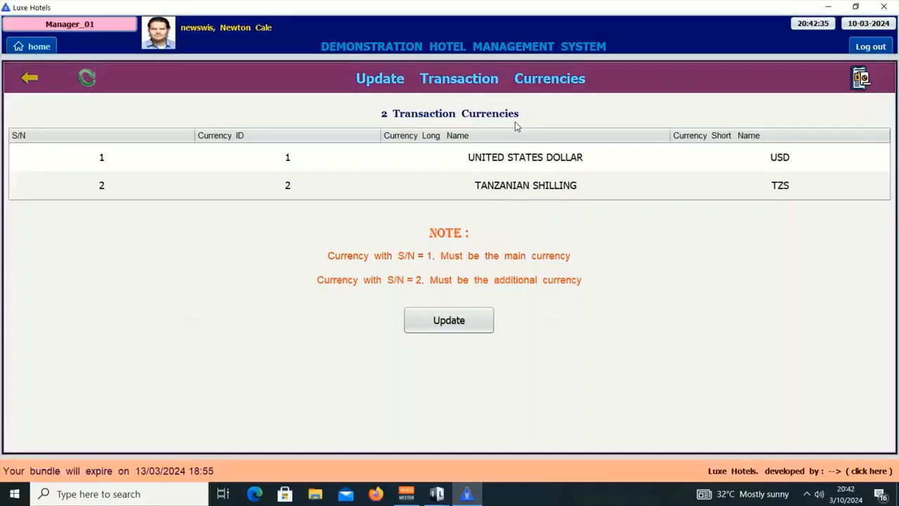
Go back through Receive Payment to the home dashboard.
left_click(30, 77)
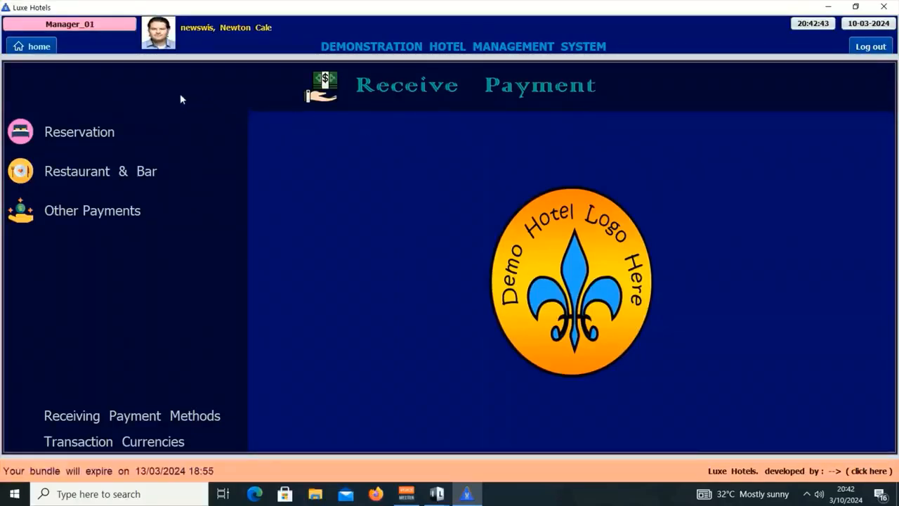
left_click(39, 47)
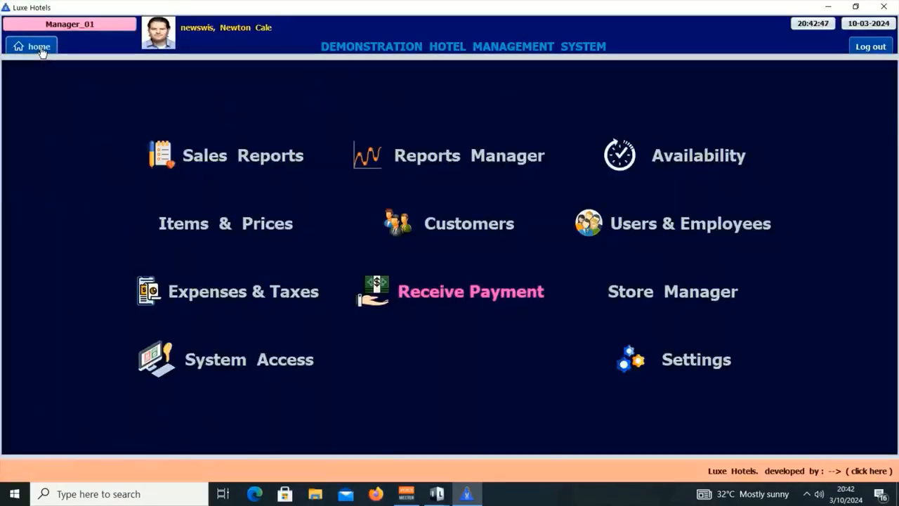